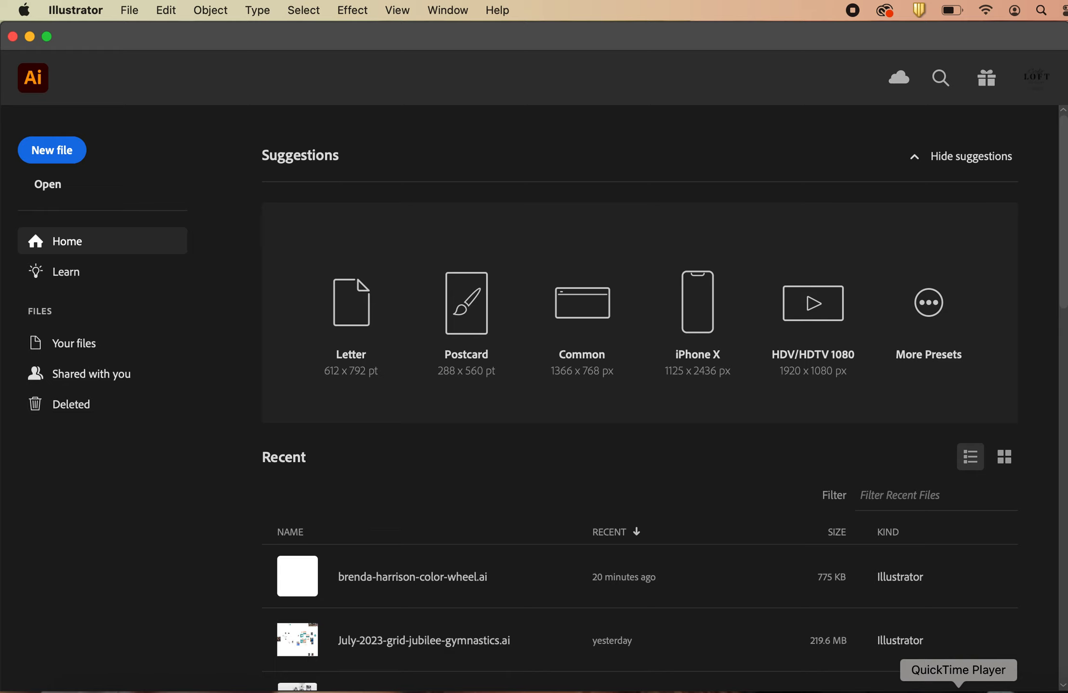
left_click(958, 691)
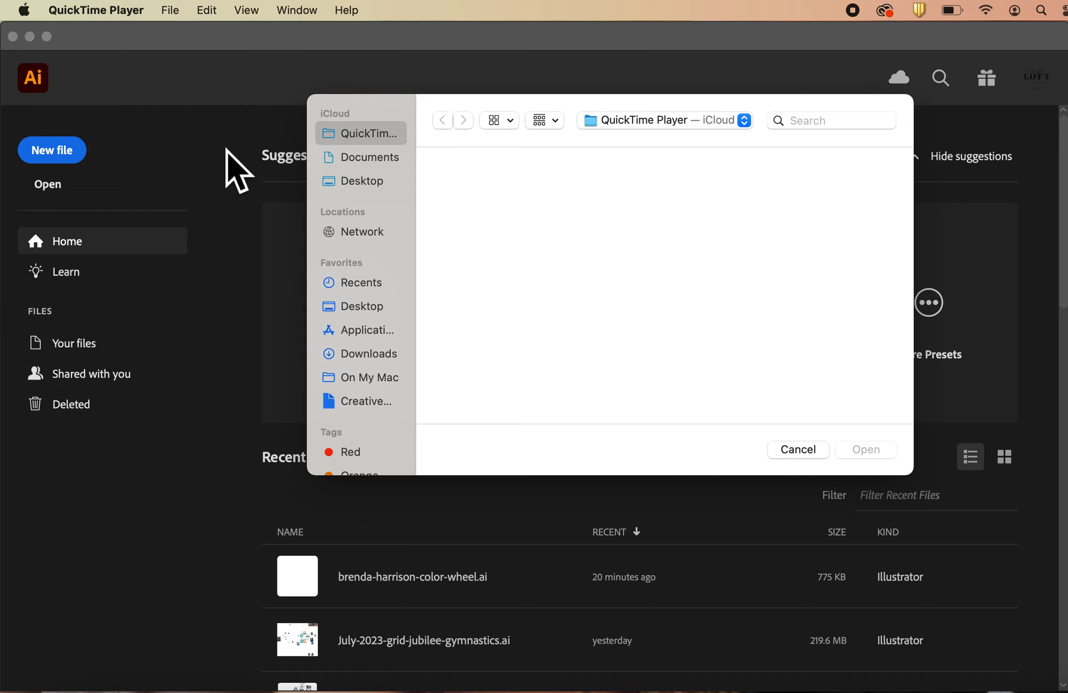
left_click(796, 453)
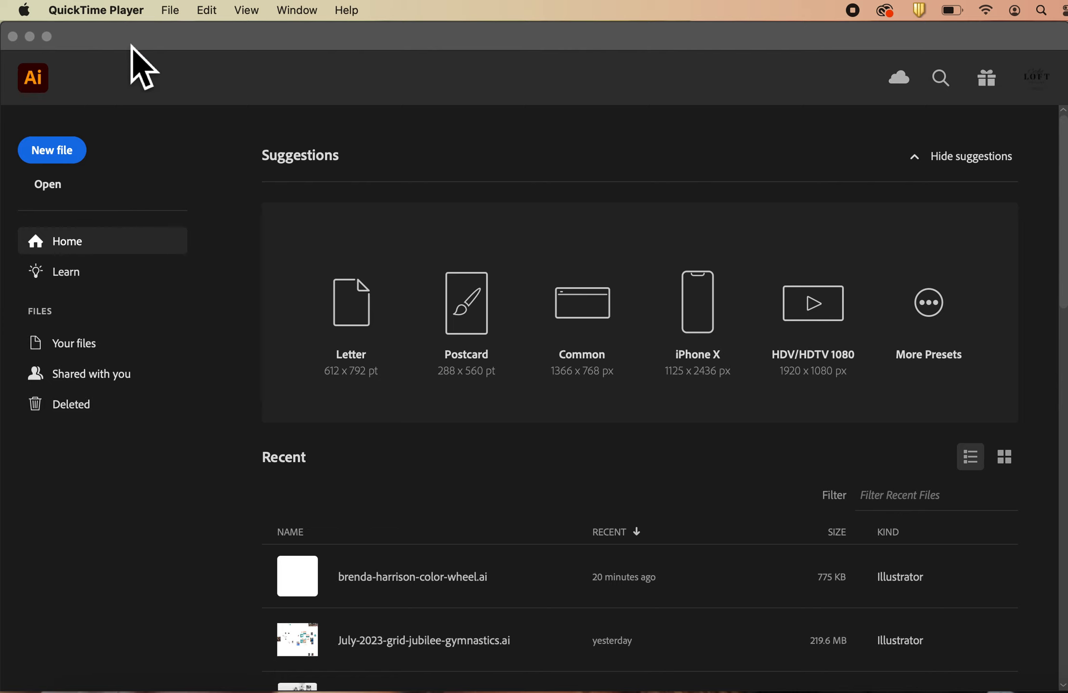
left_click(137, 68)
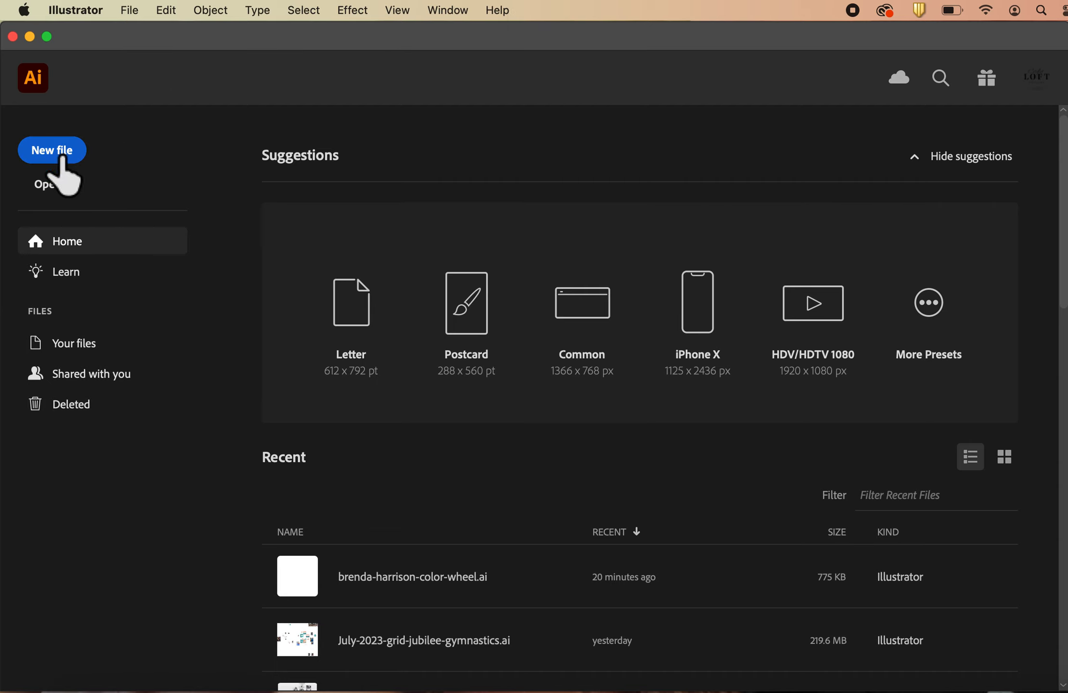
Set up a new portrait Letter document, 8.5 x 11 in, in inches with the RGB Color mode
left_click(131, 11)
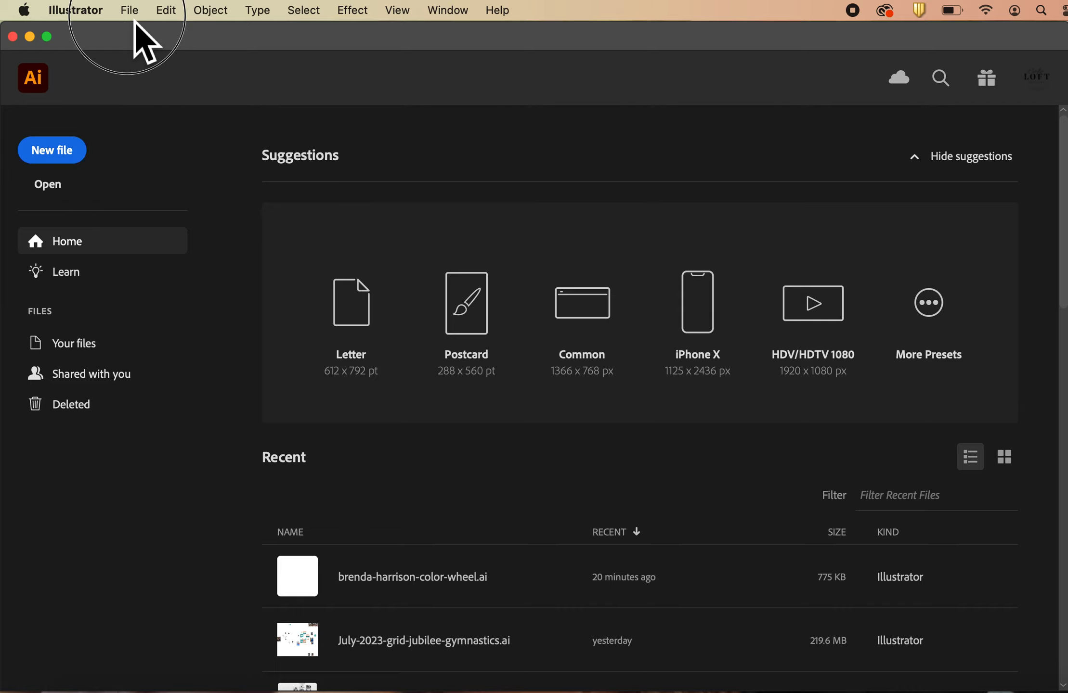
left_click(140, 39)
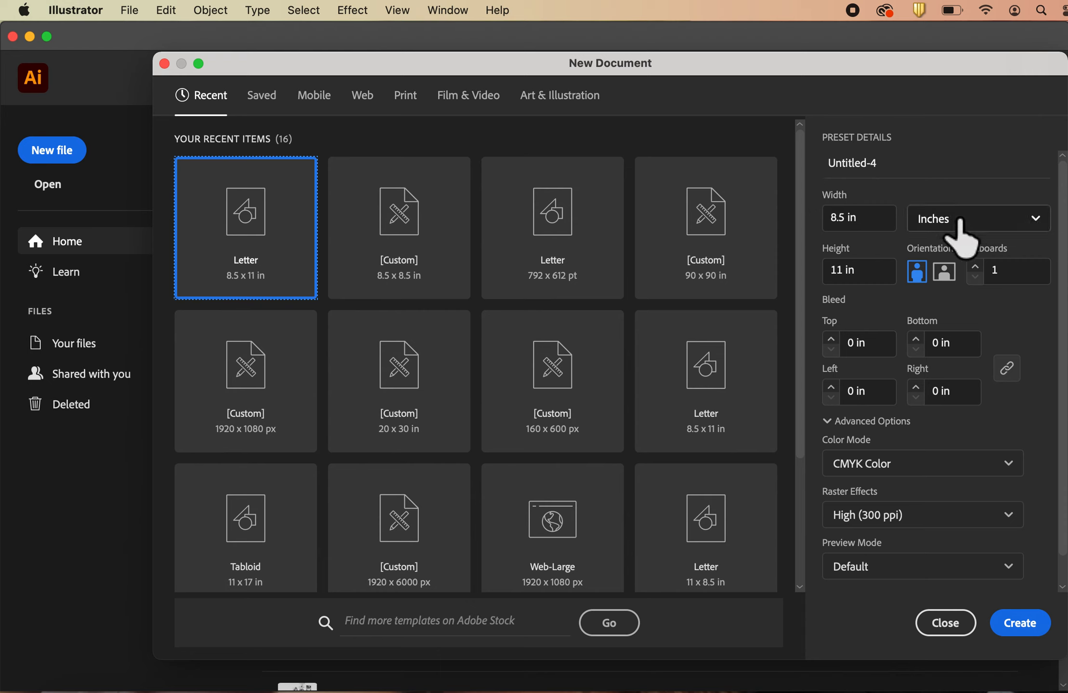
left_click(959, 221)
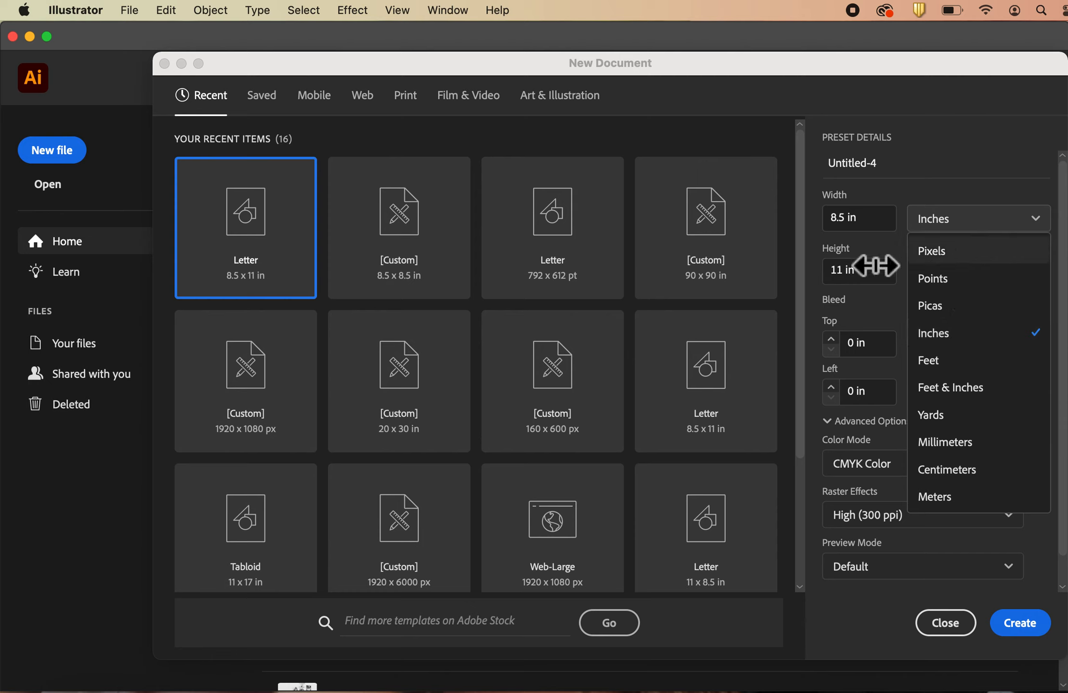
left_click(875, 316)
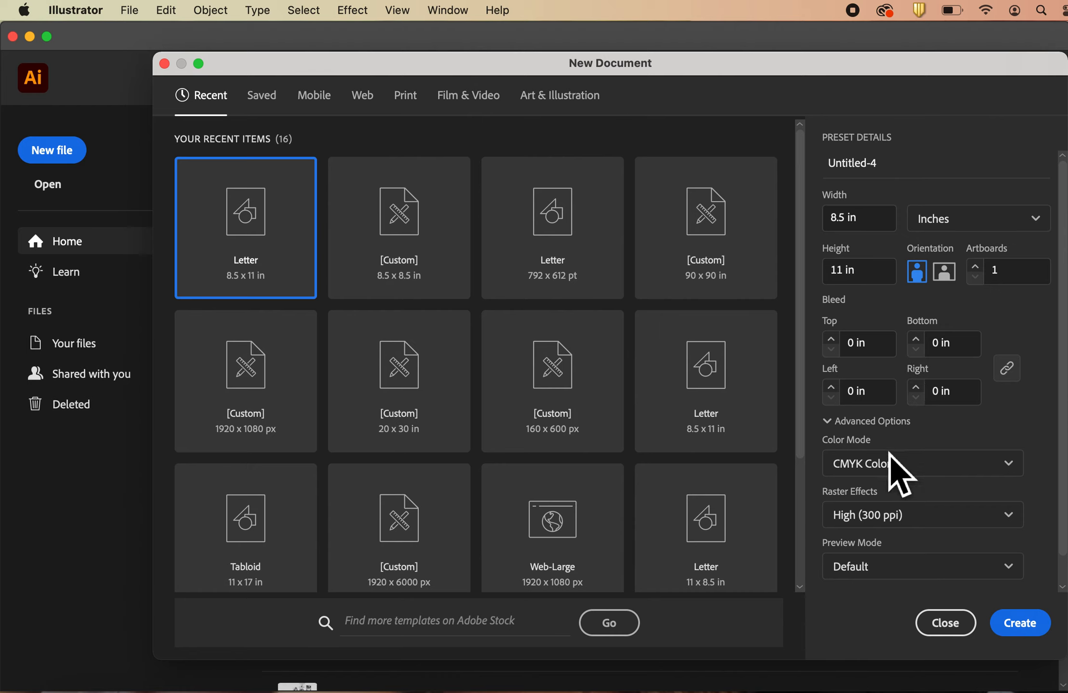
left_click(888, 469)
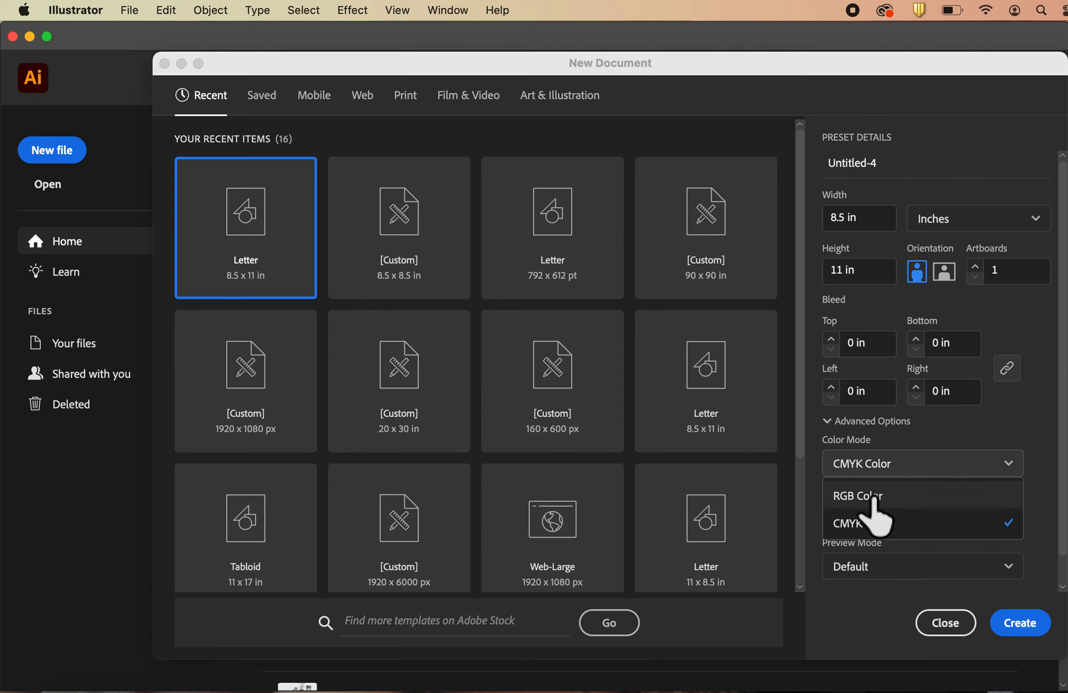
left_click(862, 496)
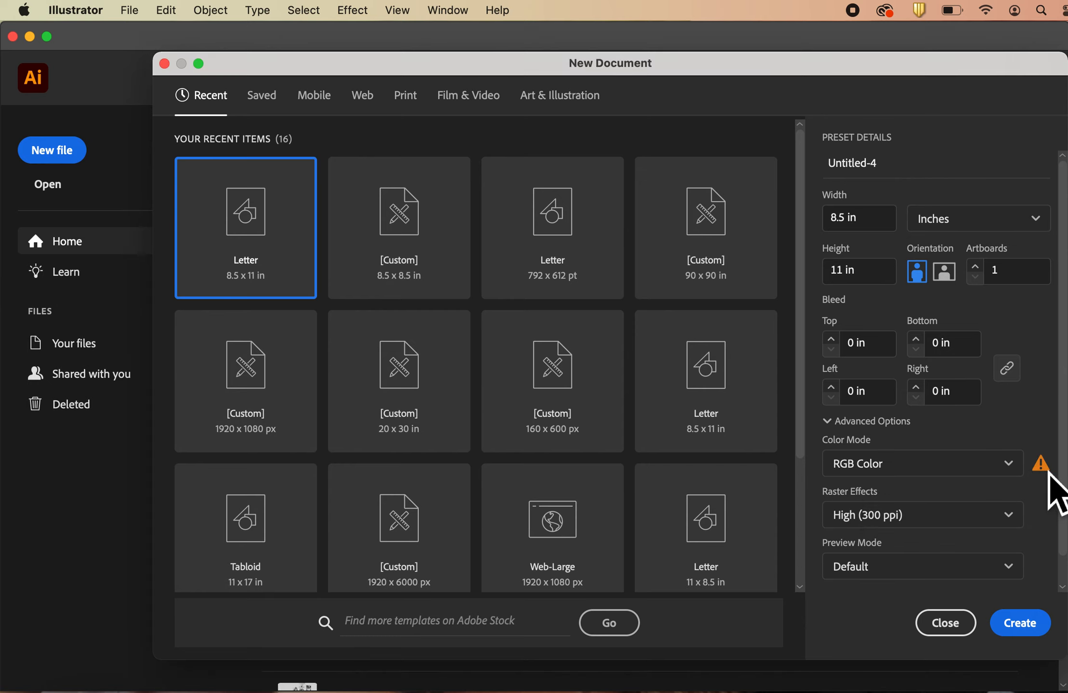
Keep RGB Color as the color mode in the advanced options and create the document
mouse_move(1047, 476)
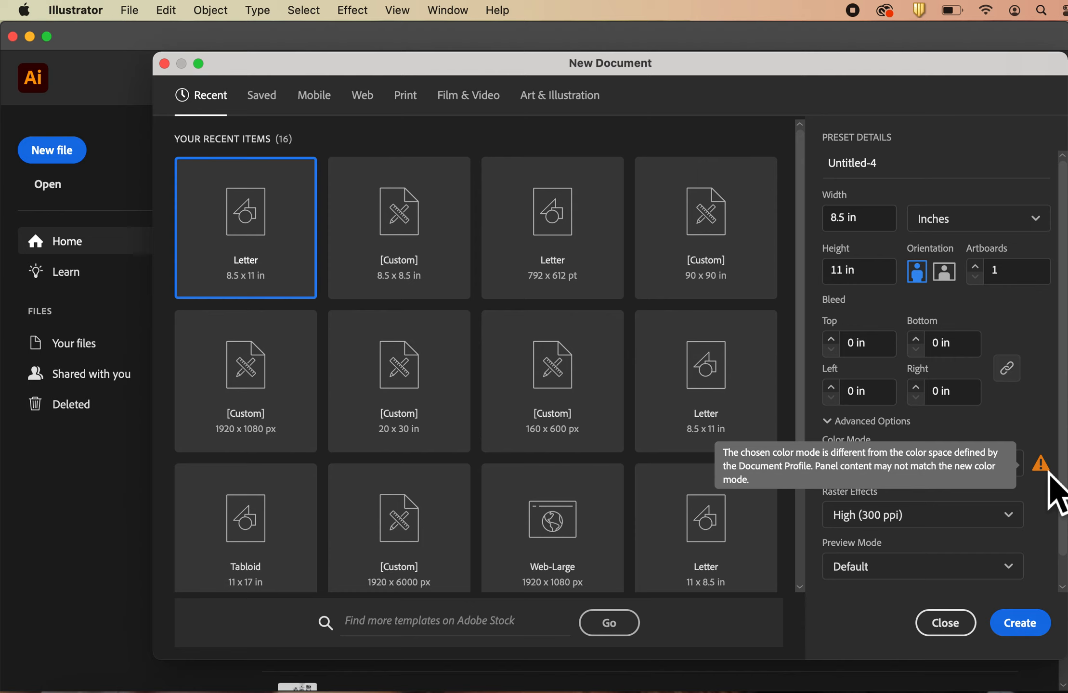
left_click(1028, 422)
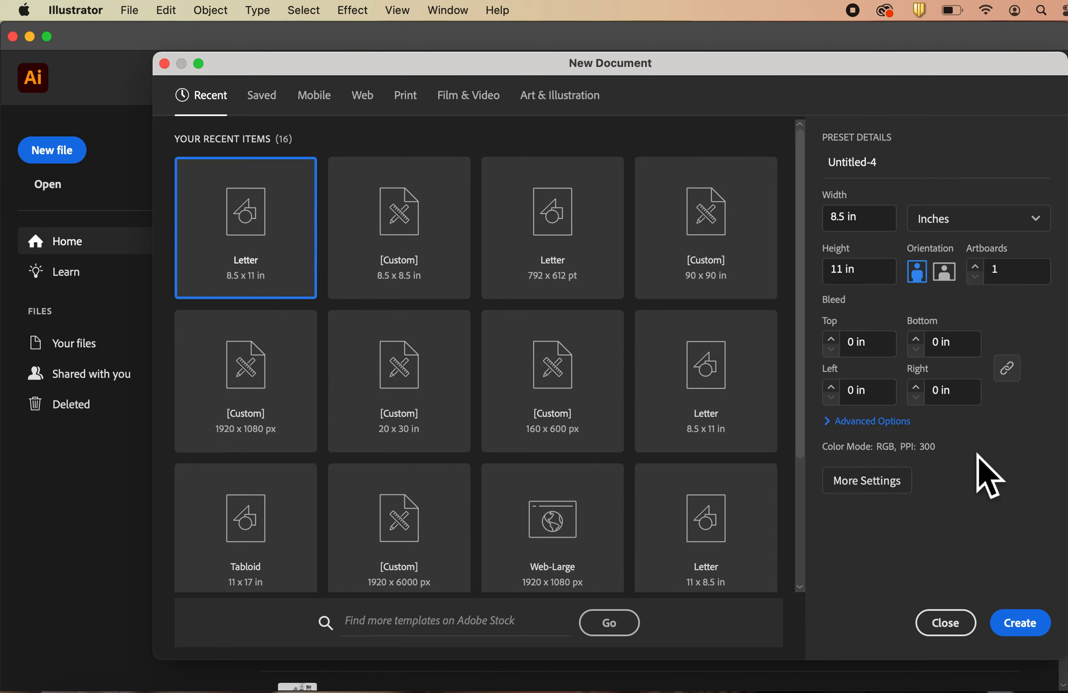
left_click(891, 427)
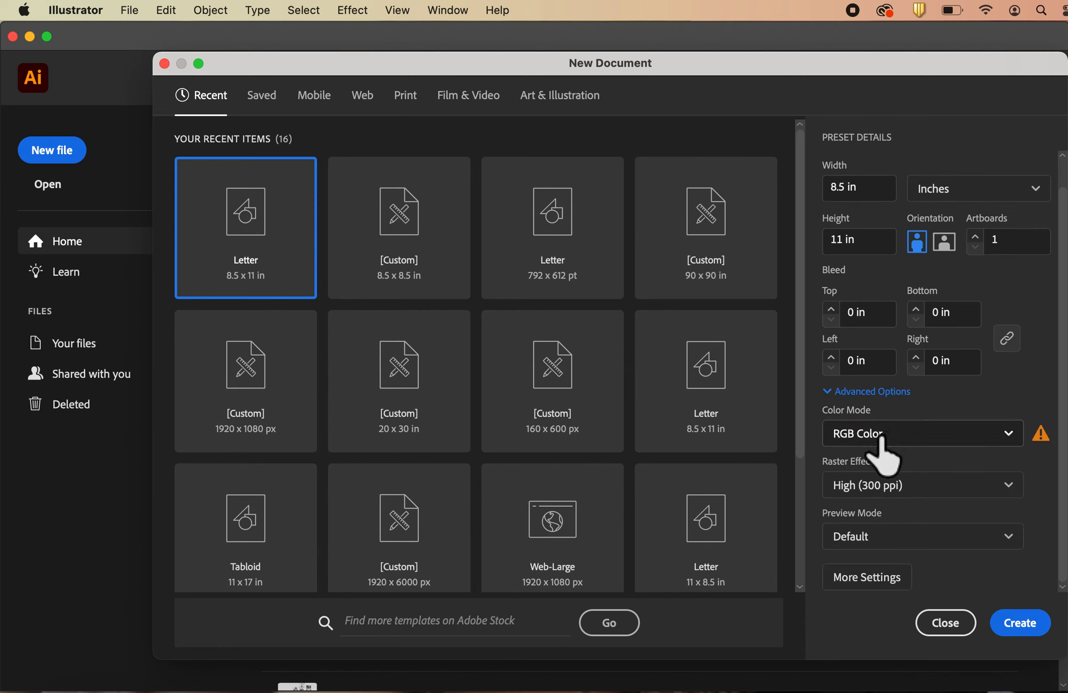
left_click(882, 438)
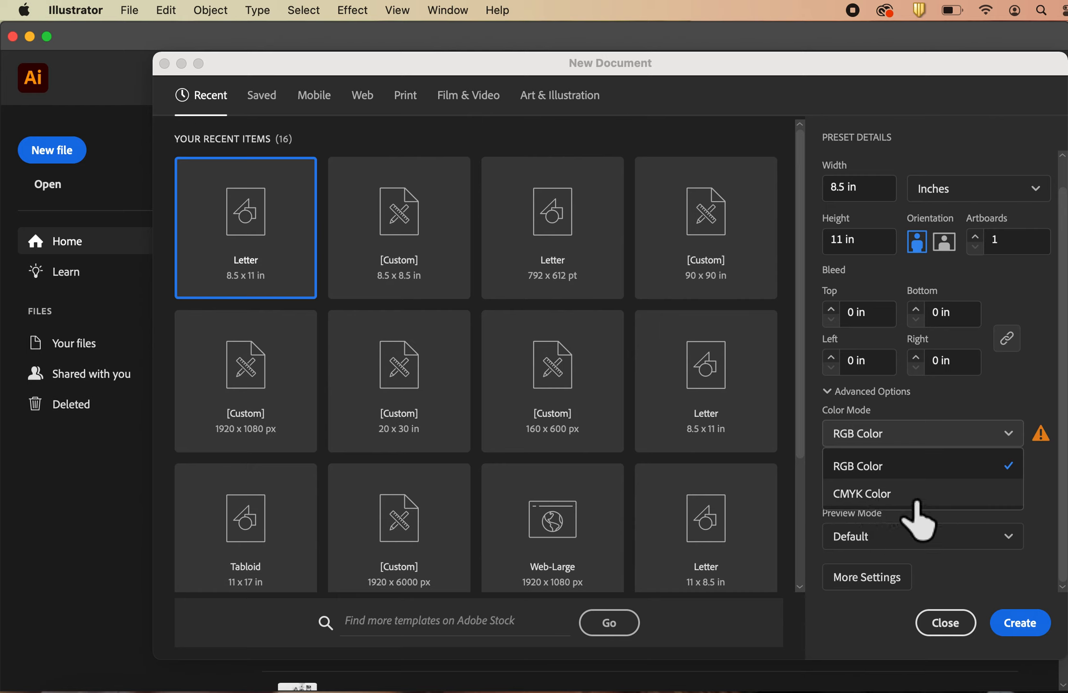
left_click(905, 465)
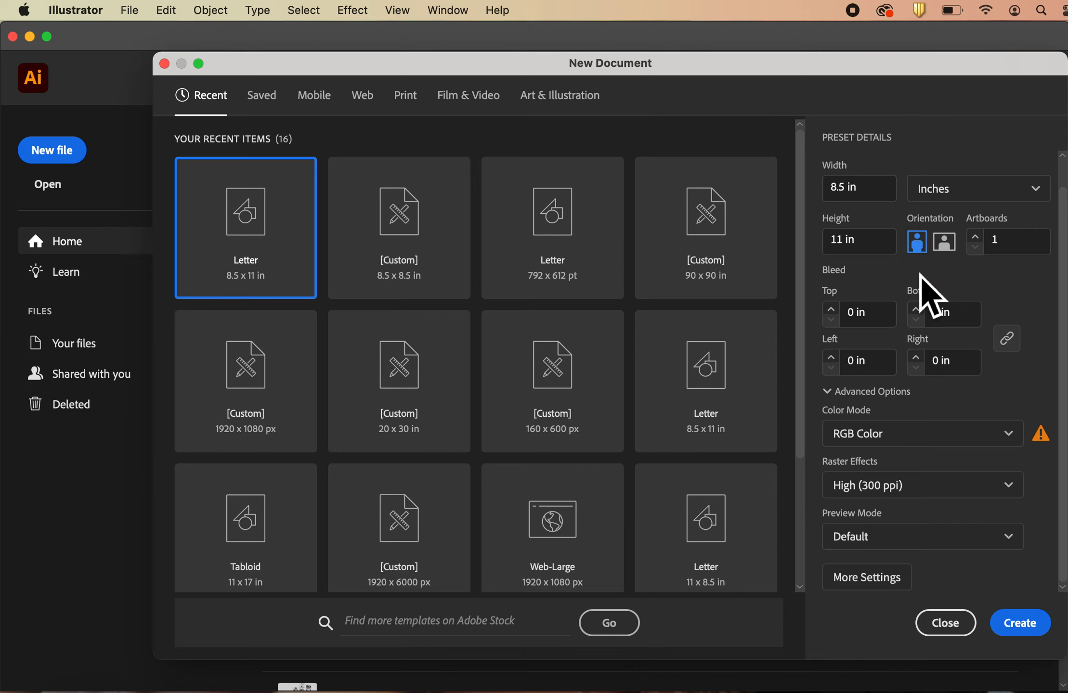
left_click(1020, 625)
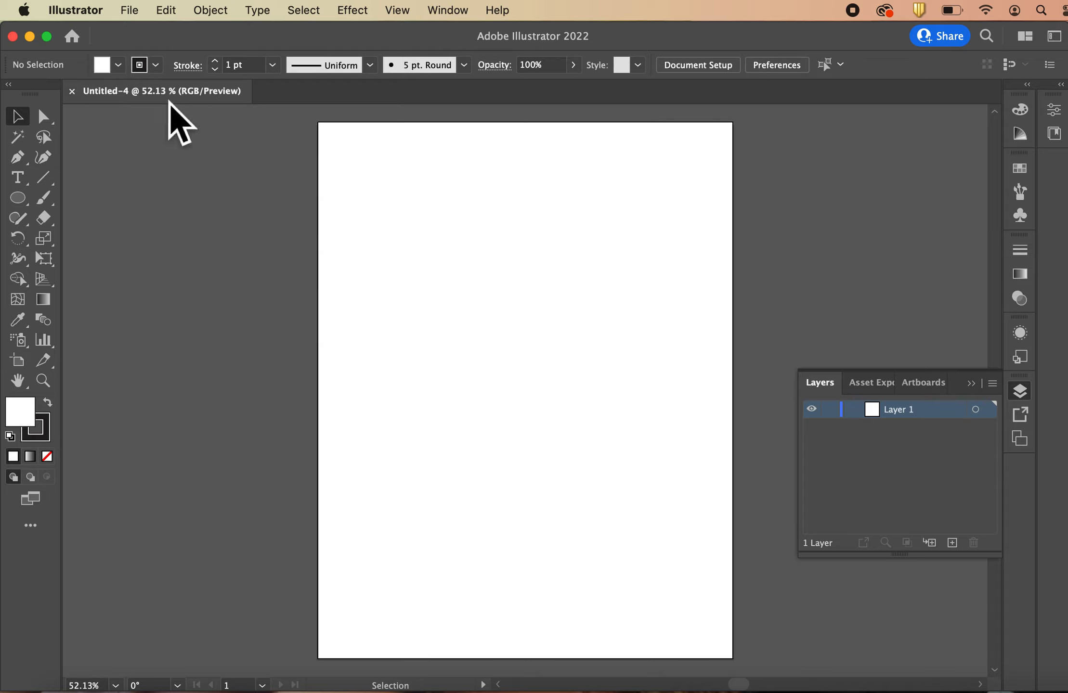
Collapse the floating Layers panel and reset the Essentials Classic workspace to its default layout
mouse_move(162, 108)
left_mouse_down()
mouse_move(177, 227)
mouse_move(395, 181)
mouse_move(330, 182)
mouse_move(170, 133)
mouse_move(158, 95)
mouse_move(168, 102)
left_mouse_up()
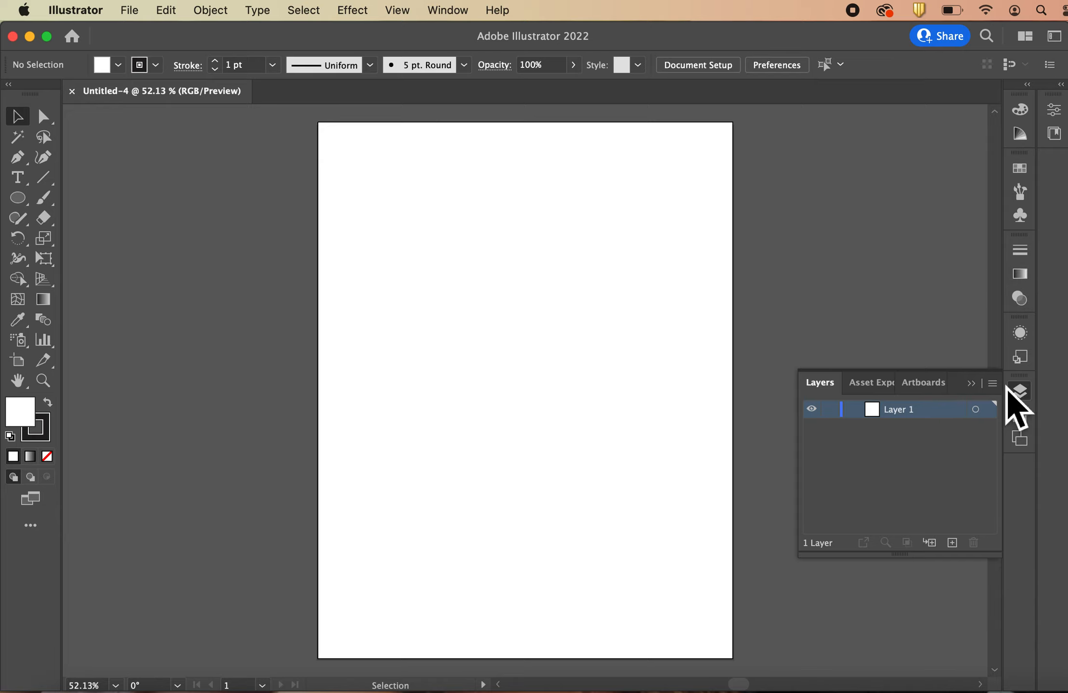
left_click(976, 390)
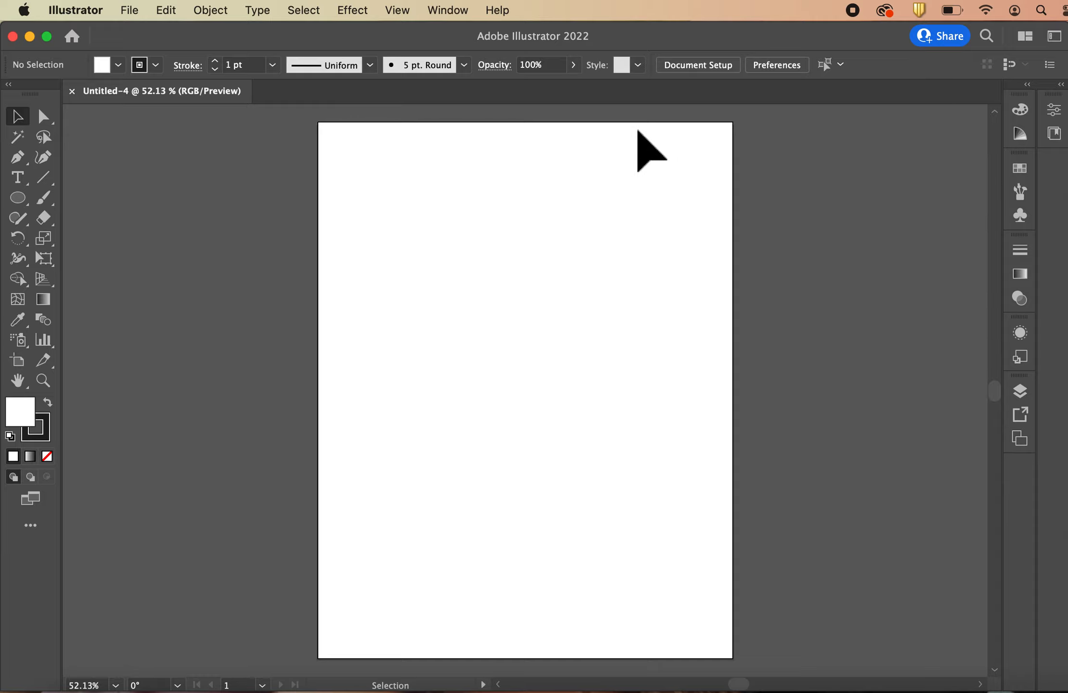
left_click(449, 11)
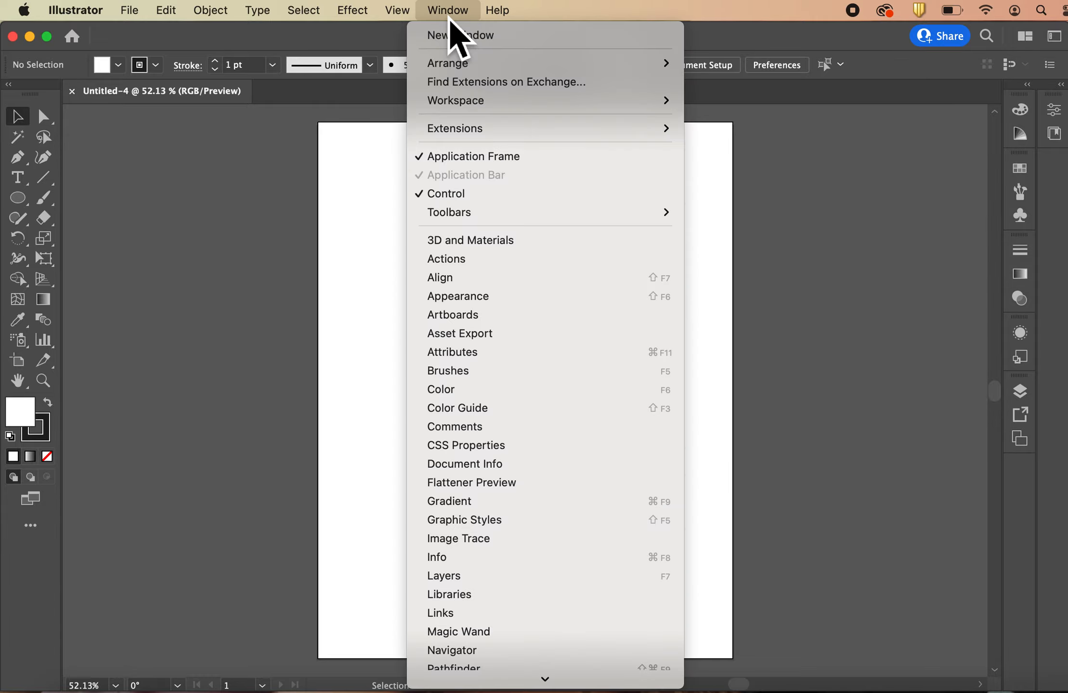
mouse_move(503, 677)
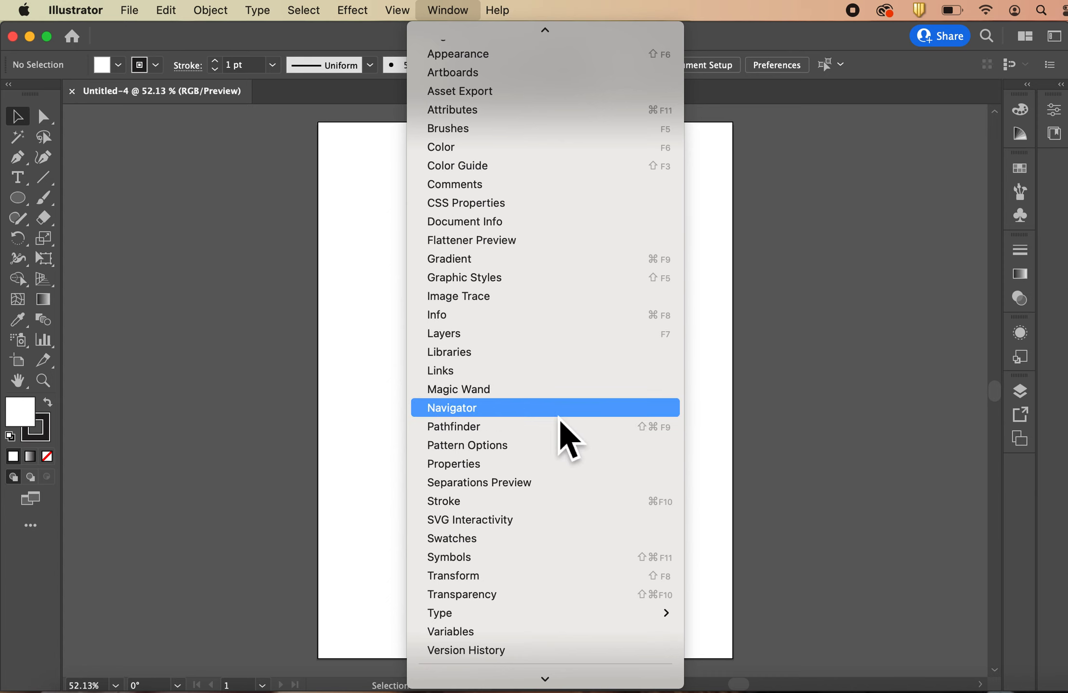
mouse_move(541, 30)
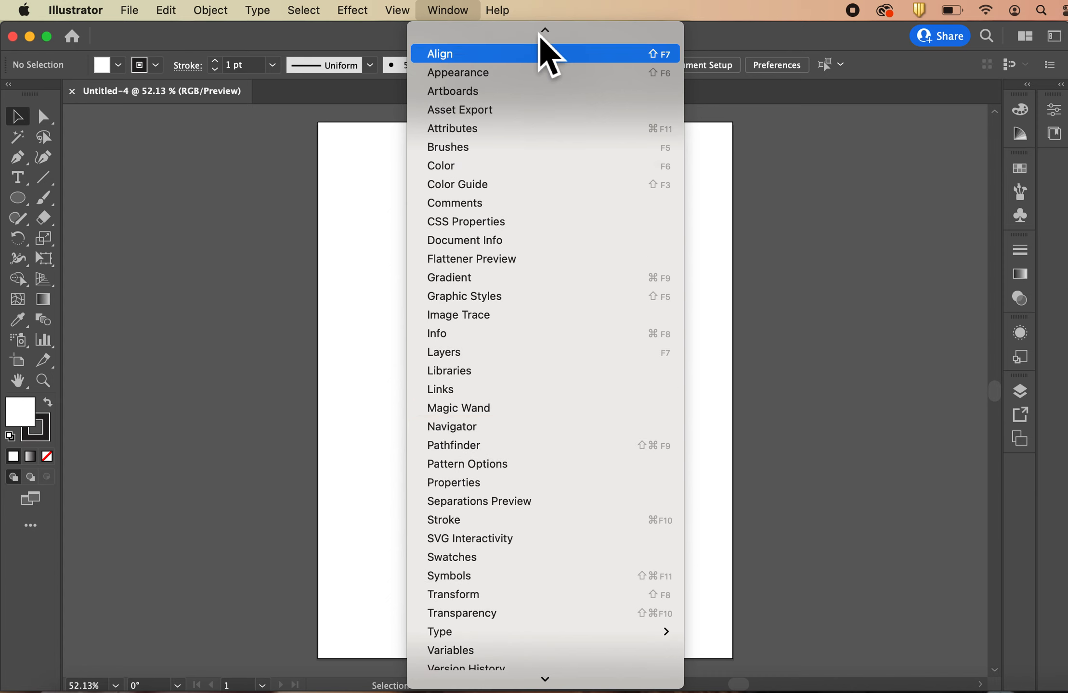
mouse_move(488, 30)
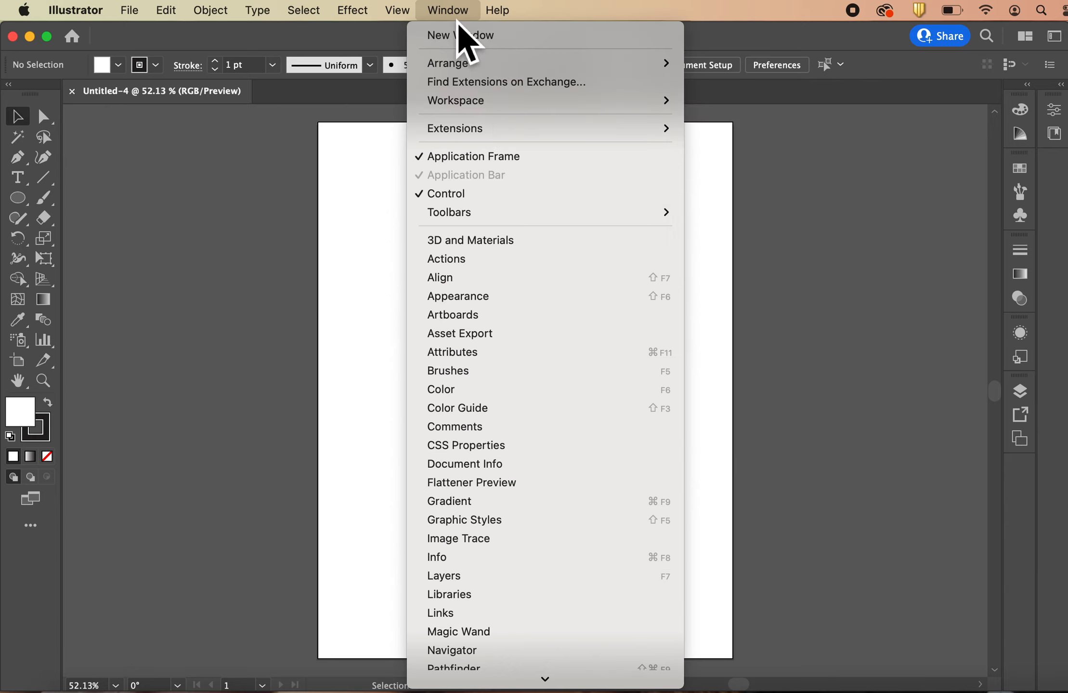
mouse_move(477, 101)
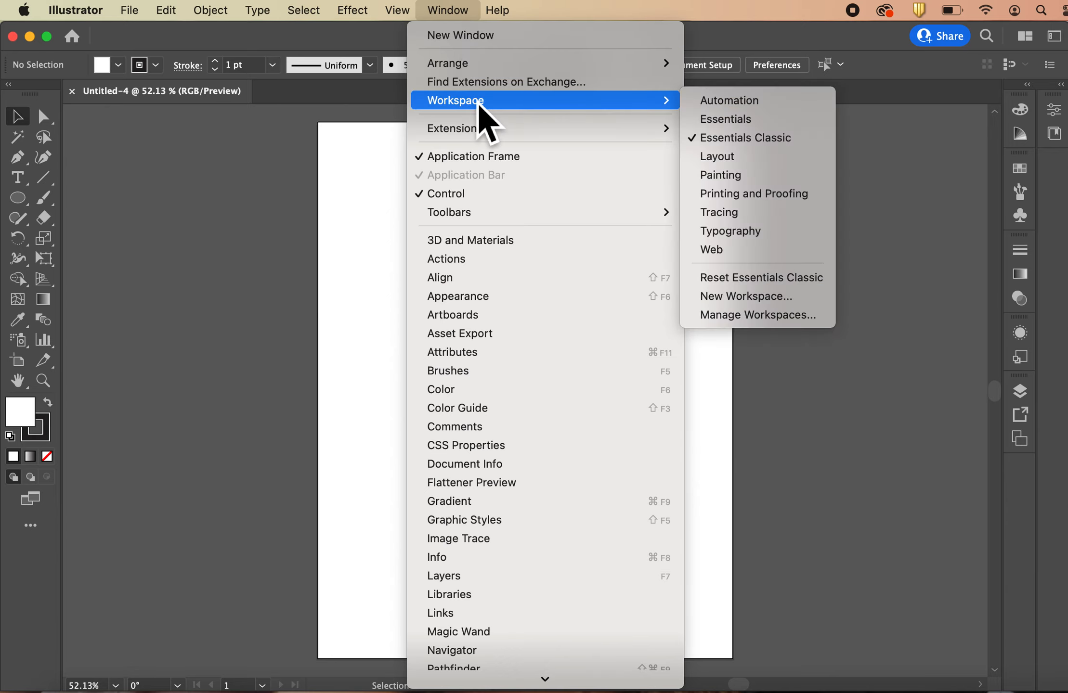
left_click(778, 279)
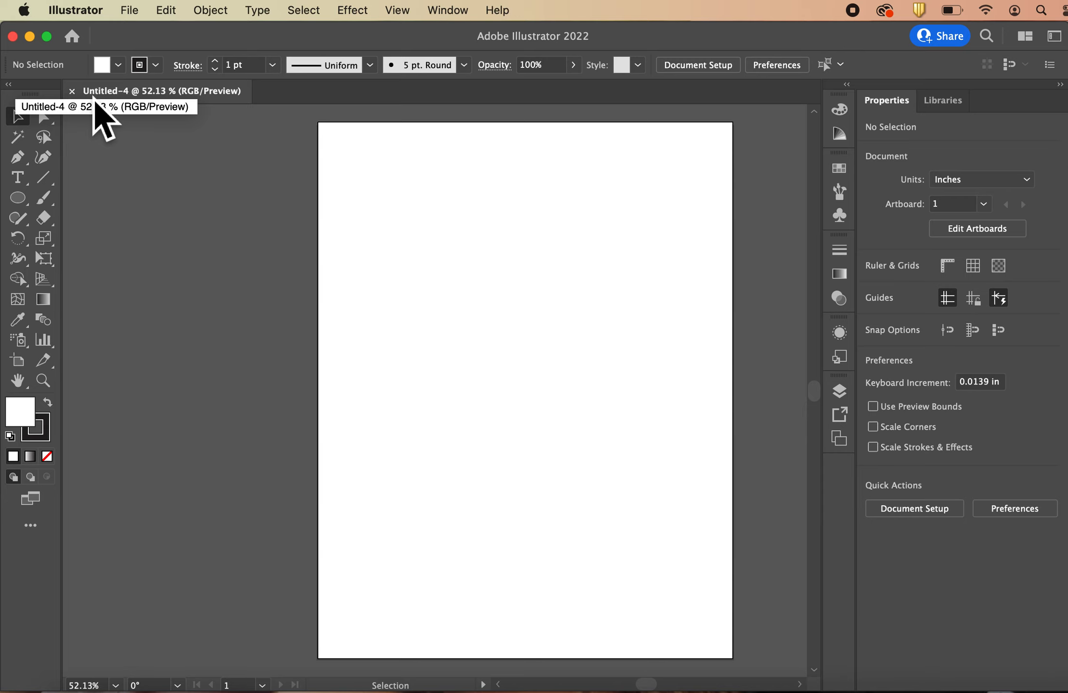
Start saving the document on the computer and create a folder named "2d design" on the Desktop for it
left_click(137, 23)
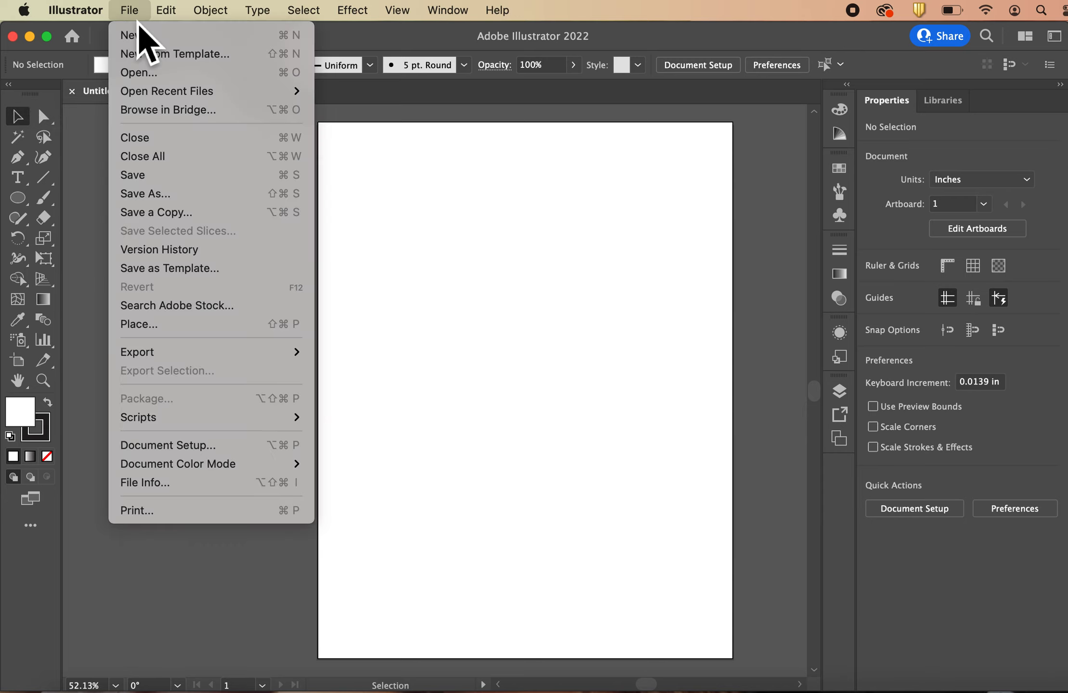
left_click(151, 195)
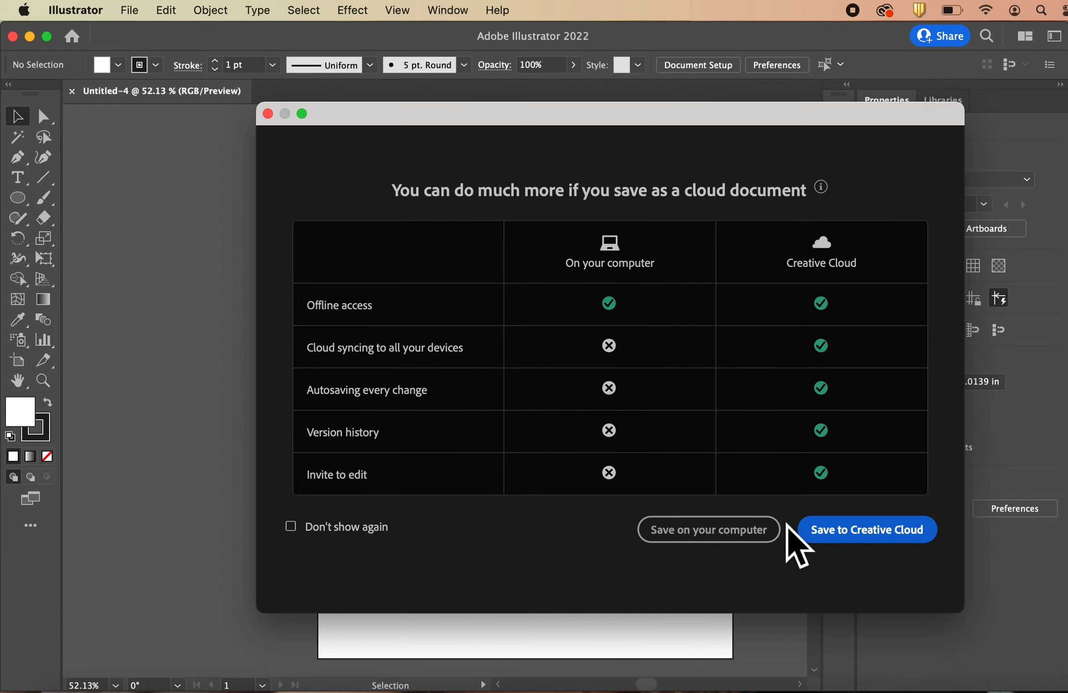
left_click(743, 529)
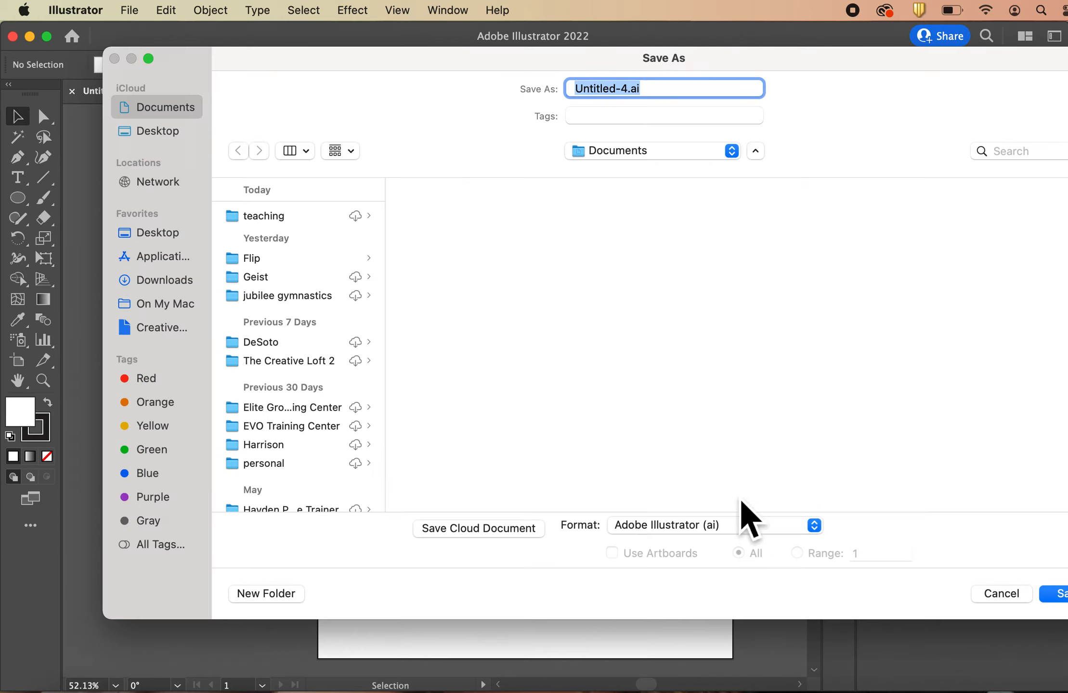
left_click(144, 132)
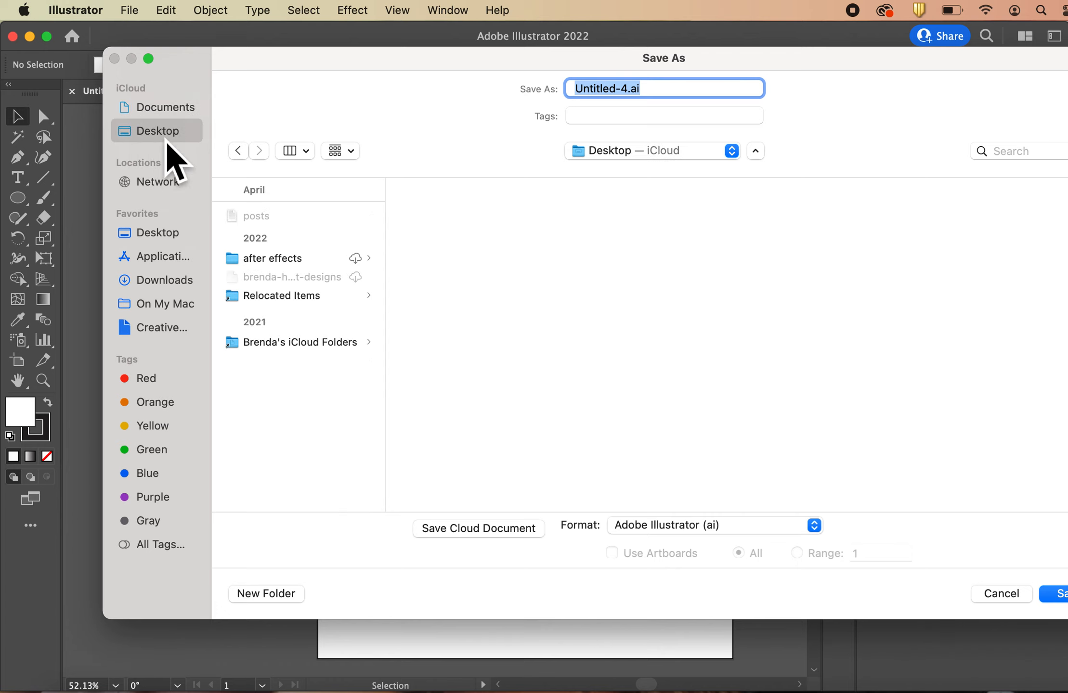
left_click(266, 596)
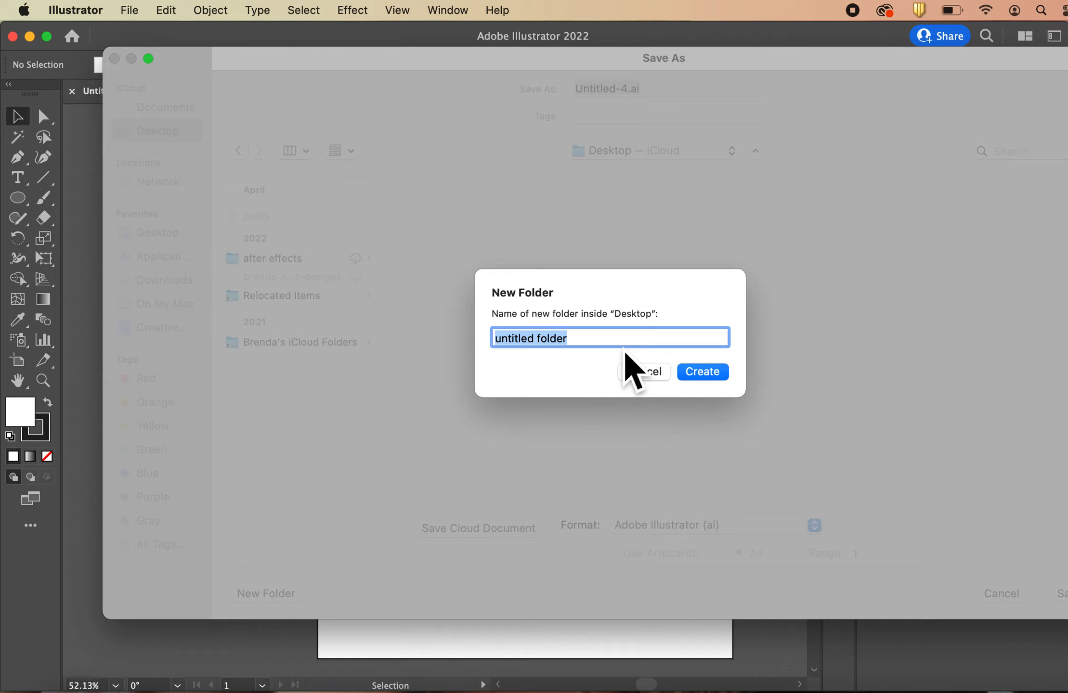
type("2d design")
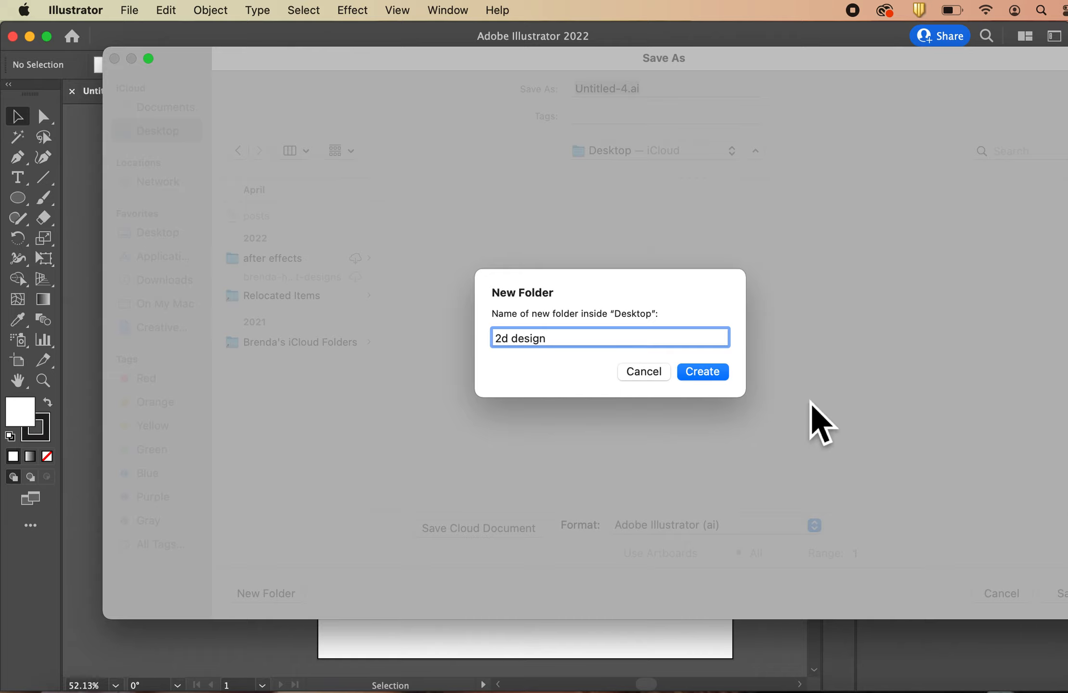
left_click(703, 375)
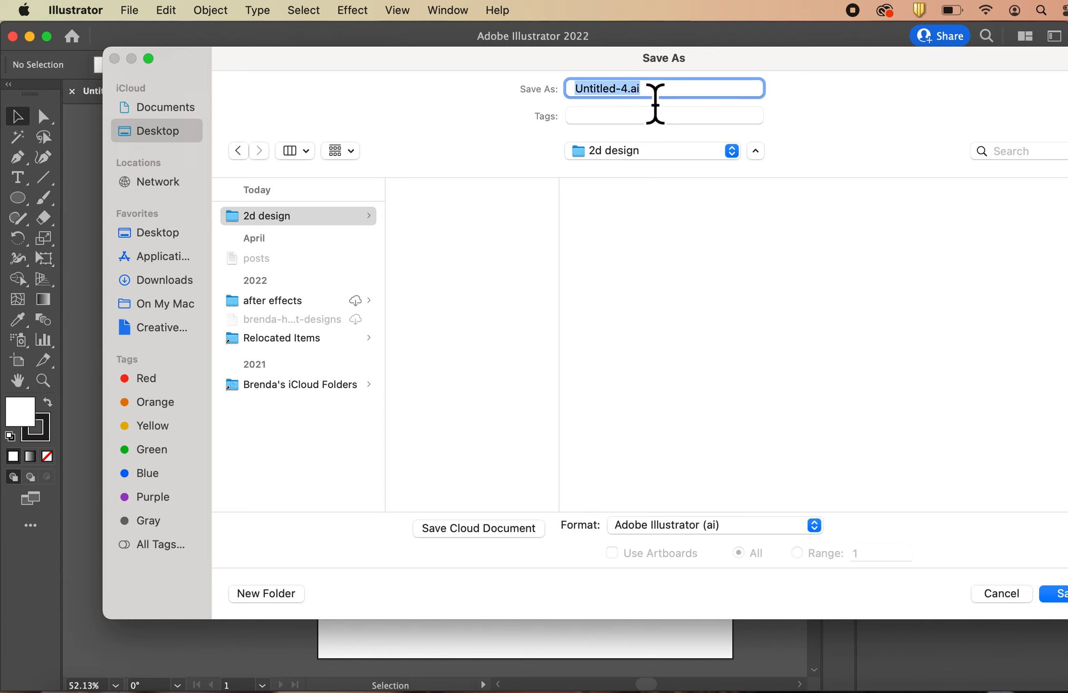
left_click(623, 90)
left_click_drag(645, 89, 631, 88)
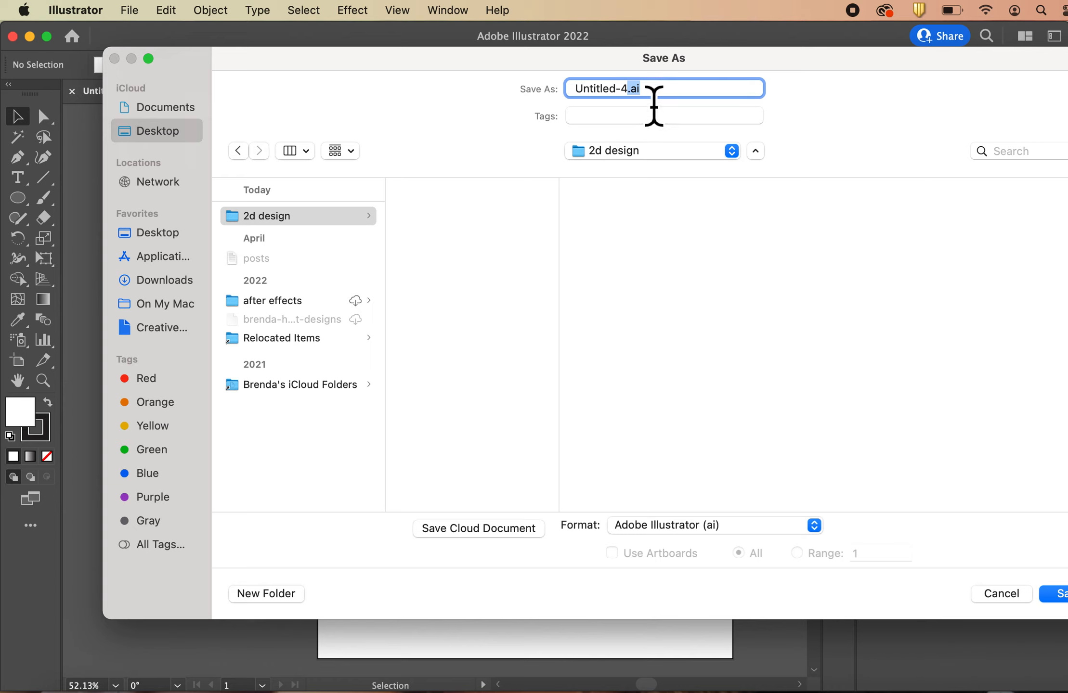
left_click(721, 525)
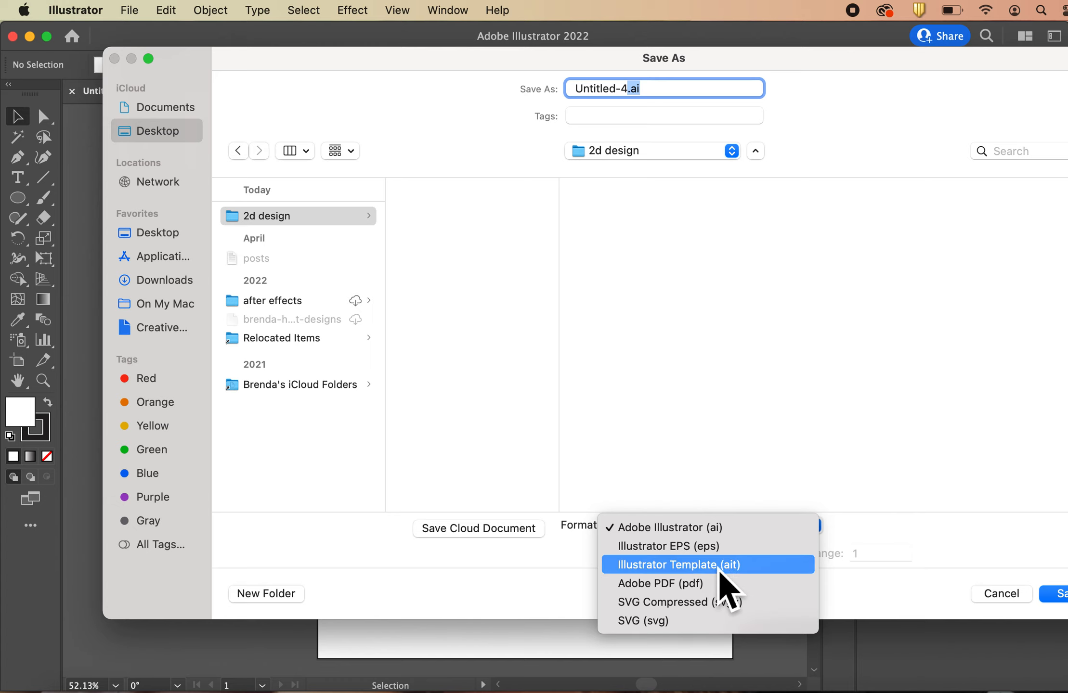
left_click(663, 100)
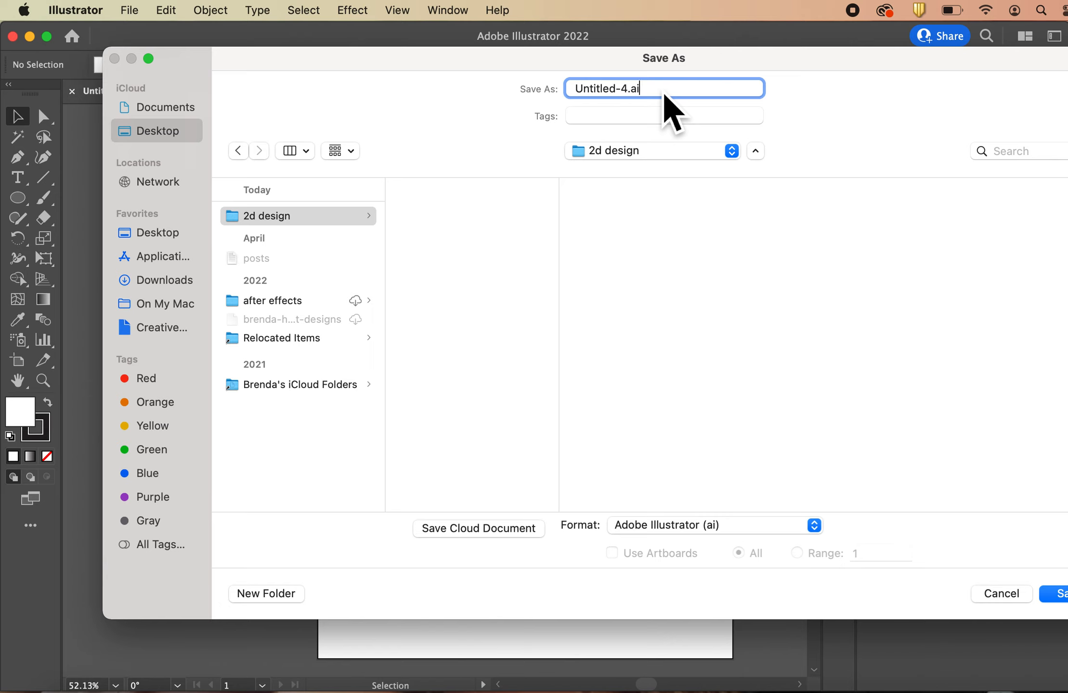
type(".ai")
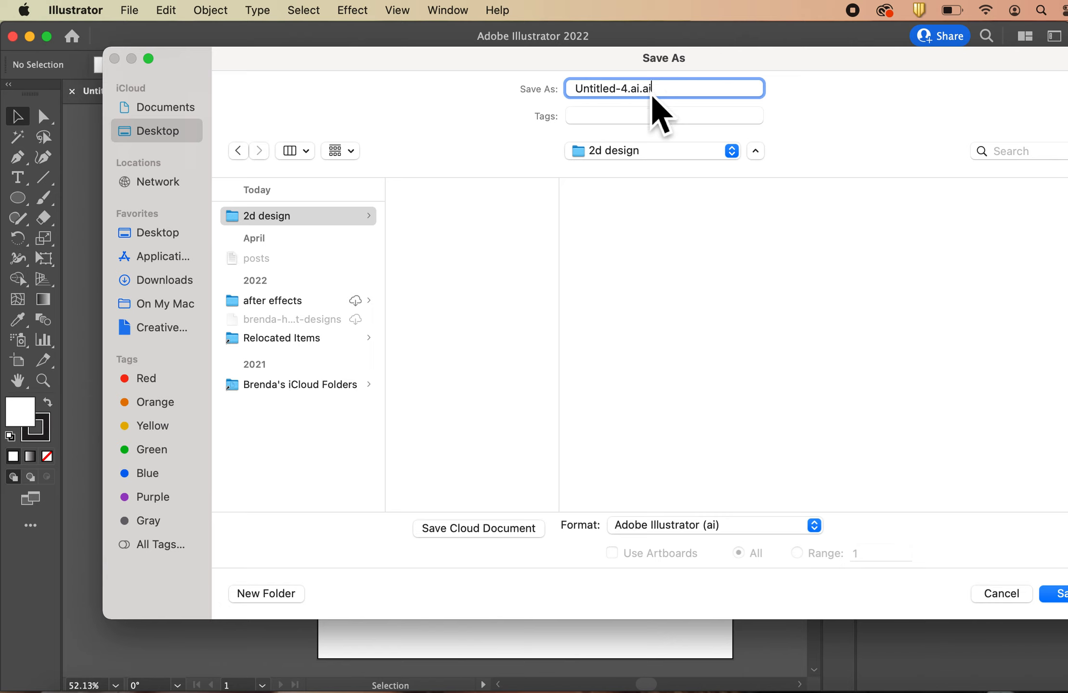
key("BackSpace")
key("BackSpace")
key("BackSpace")
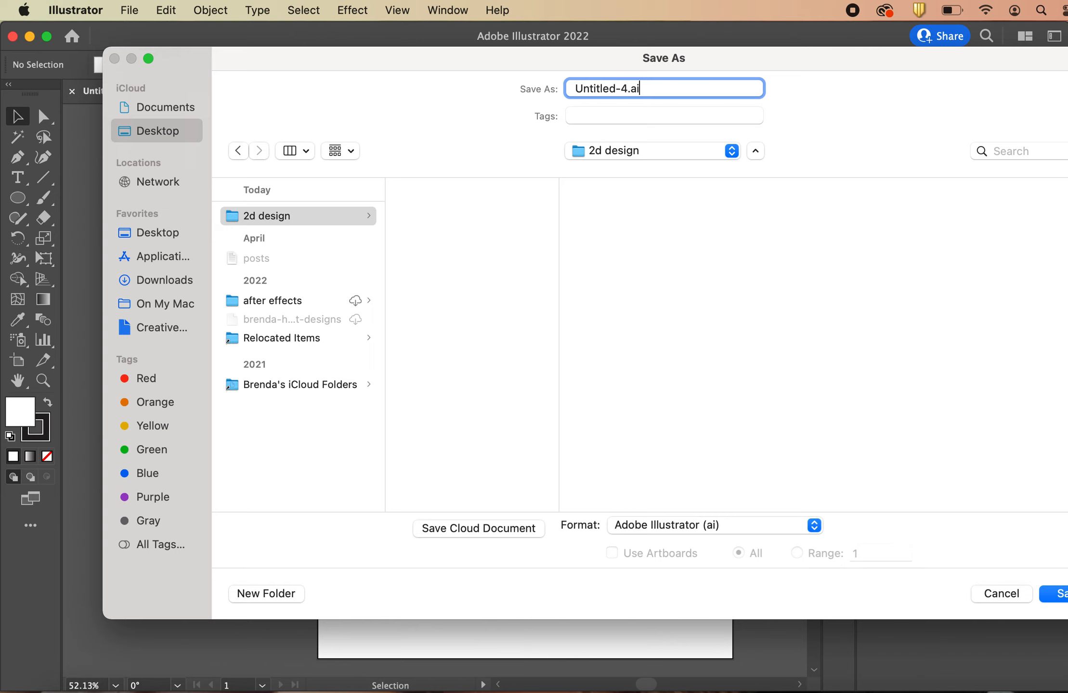
Name the file with the author's full name followed by "color-wheel", keeping the .ai extension
left_click(627, 88)
left_click_drag(627, 94, 577, 96)
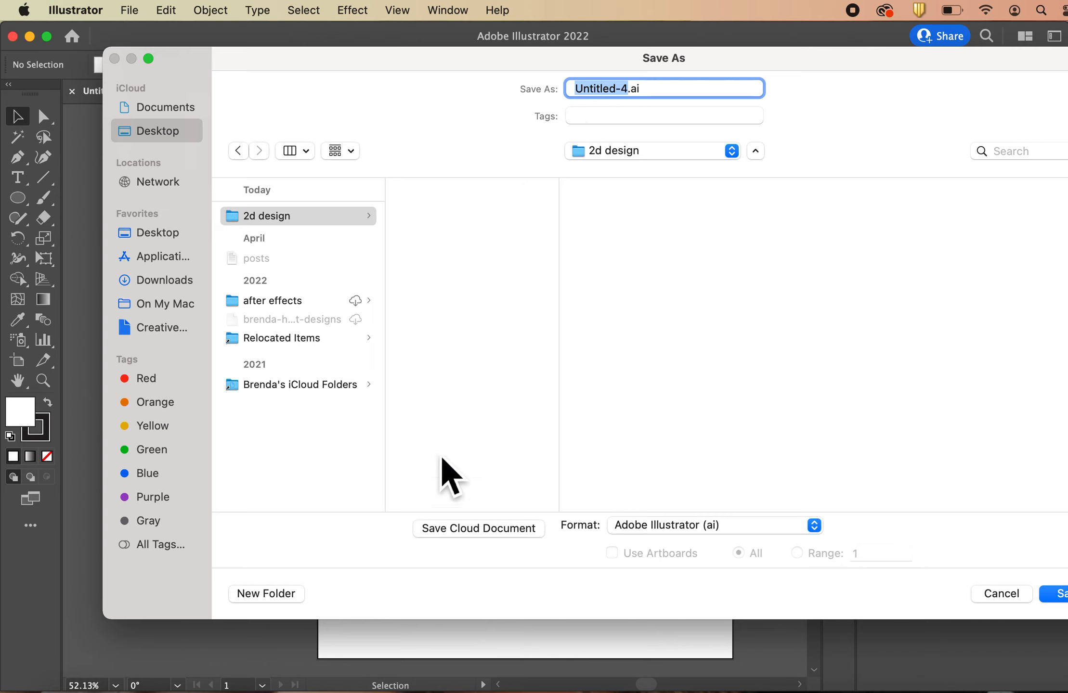
type("brenda-")
type("harrison-w")
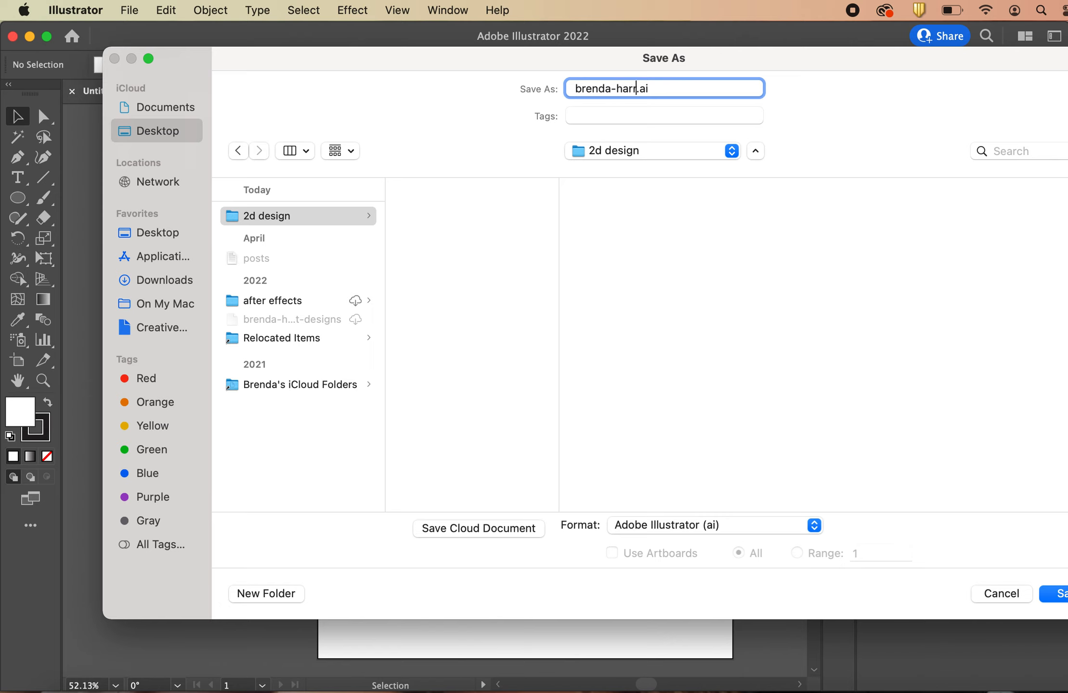
key("BackSpace")
type("color-wheel")
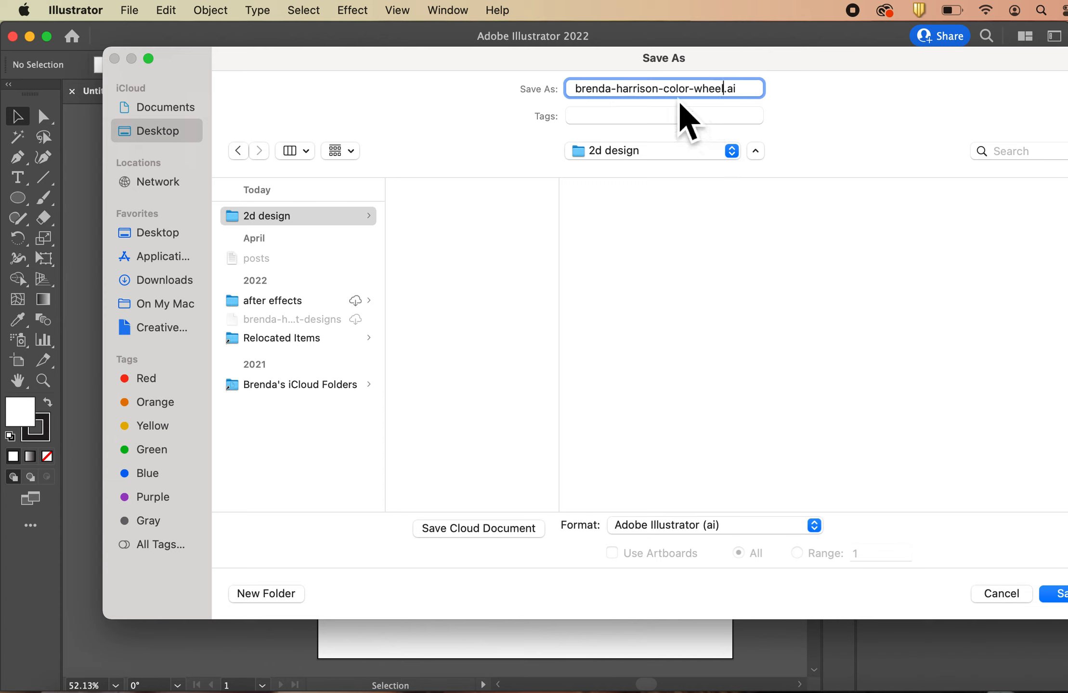
left_click(662, 89)
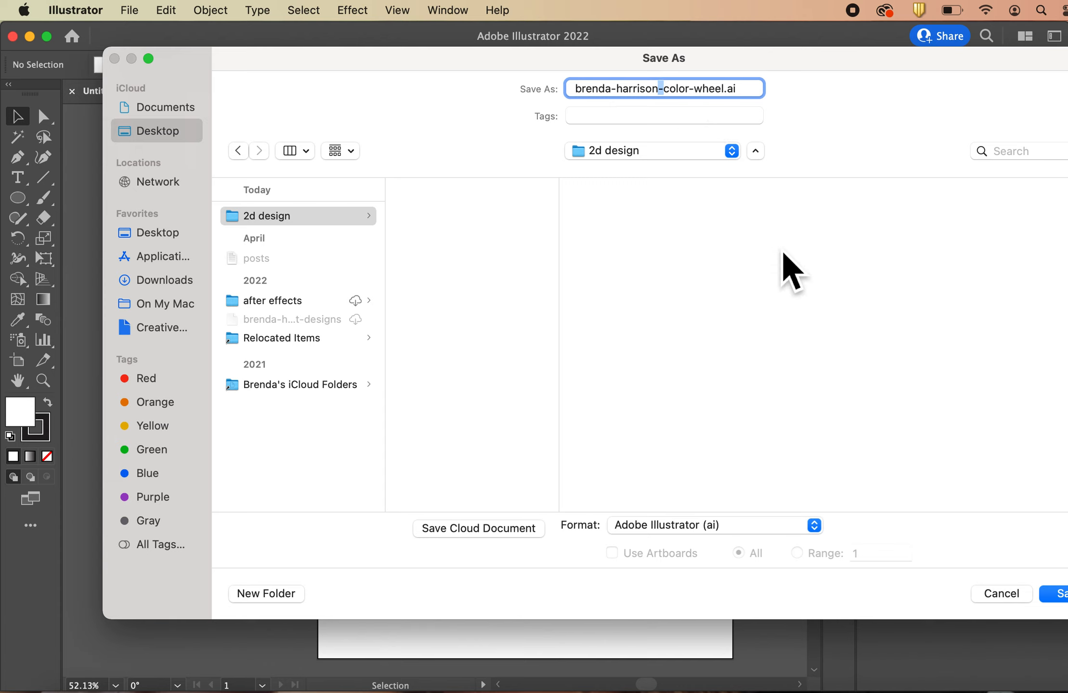
Save the file in the "2d design" folder as an Illustrator 2020 version, accepting the default Illustrator options
left_click_drag(747, 64, 669, 59)
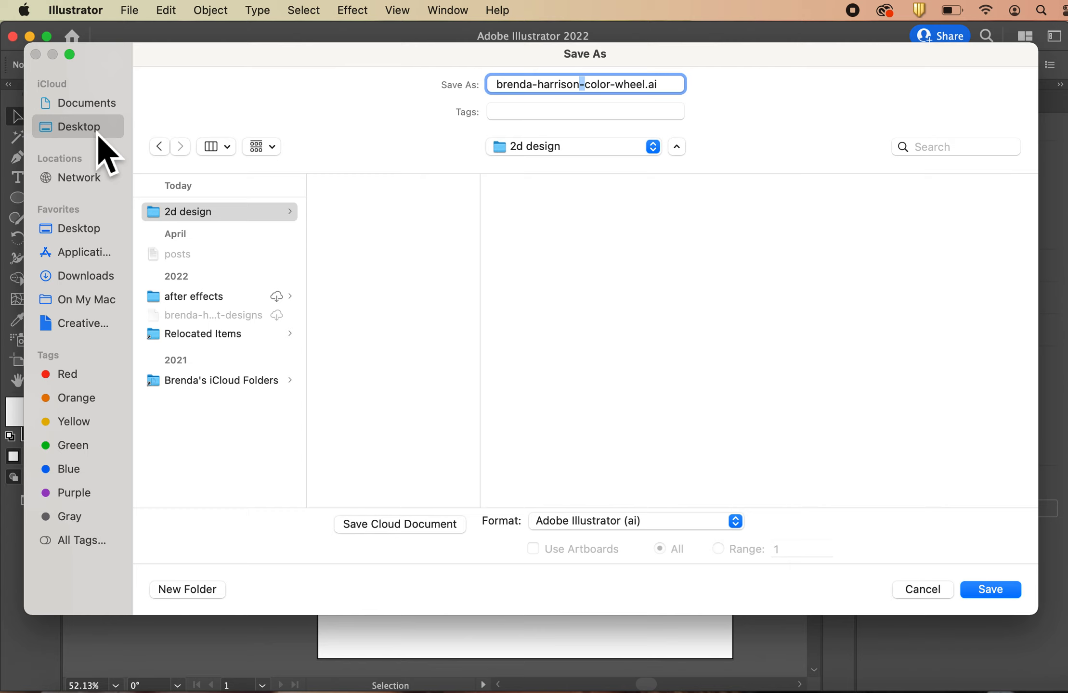
left_click(991, 596)
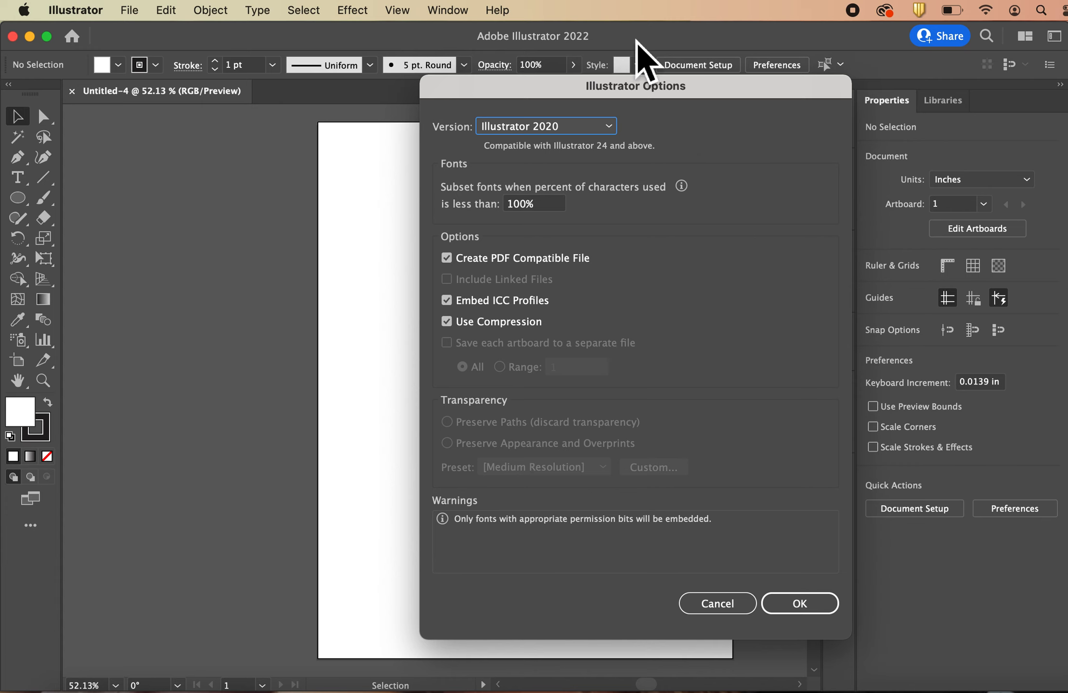
left_click(795, 610)
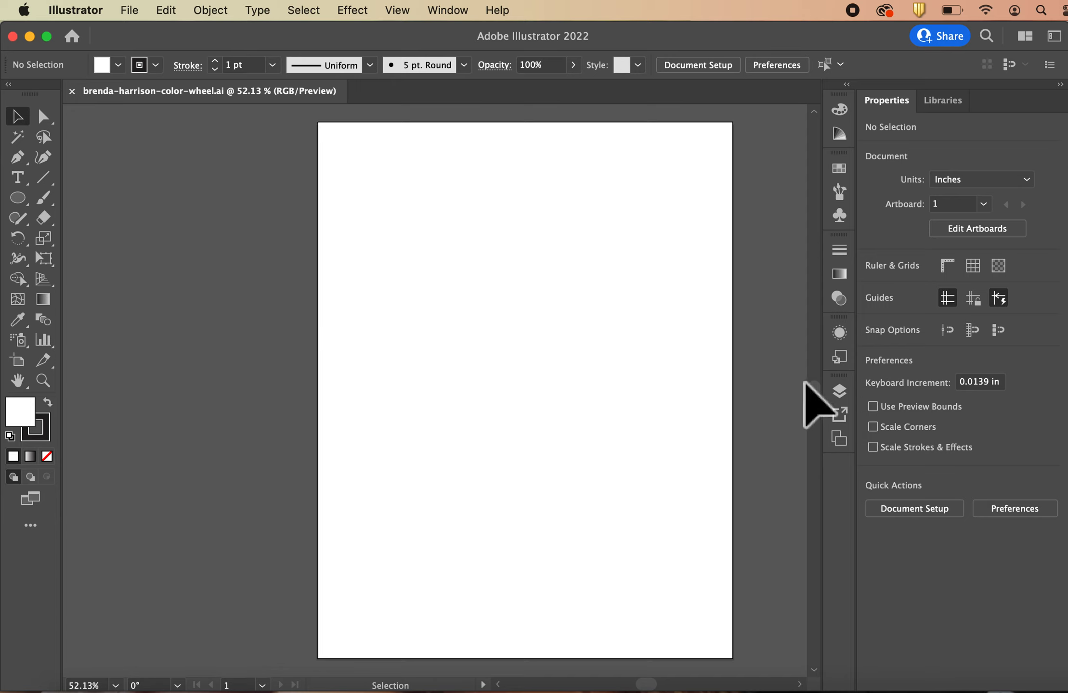
Toggle the Layers panel and leave it open beside the artboard
left_click(845, 400)
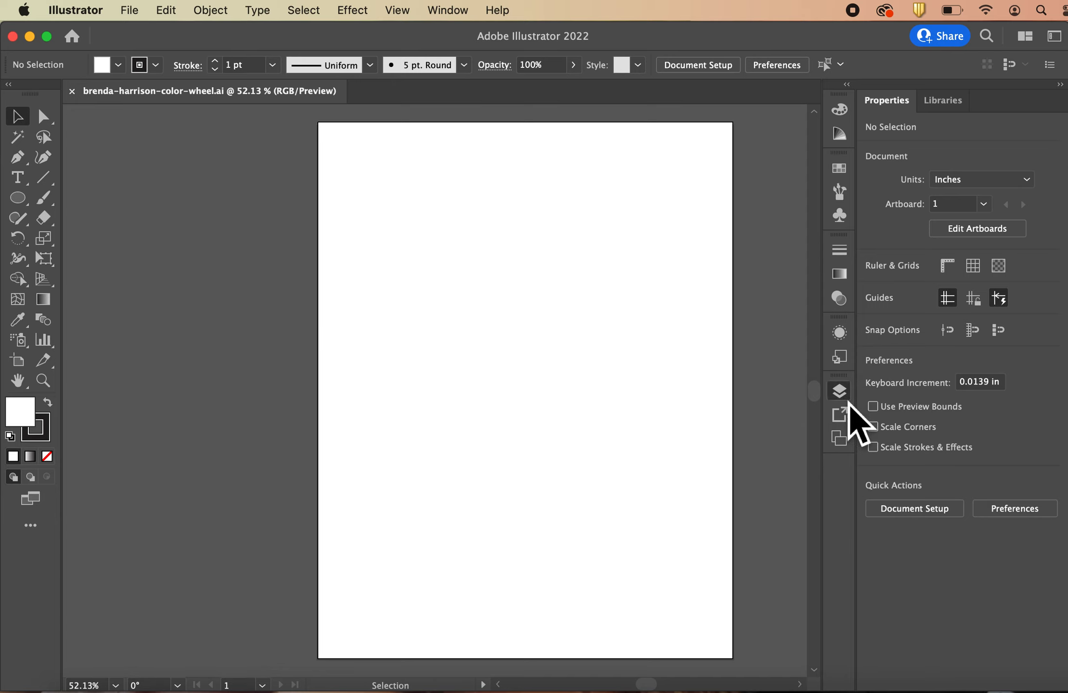
left_click(444, 10)
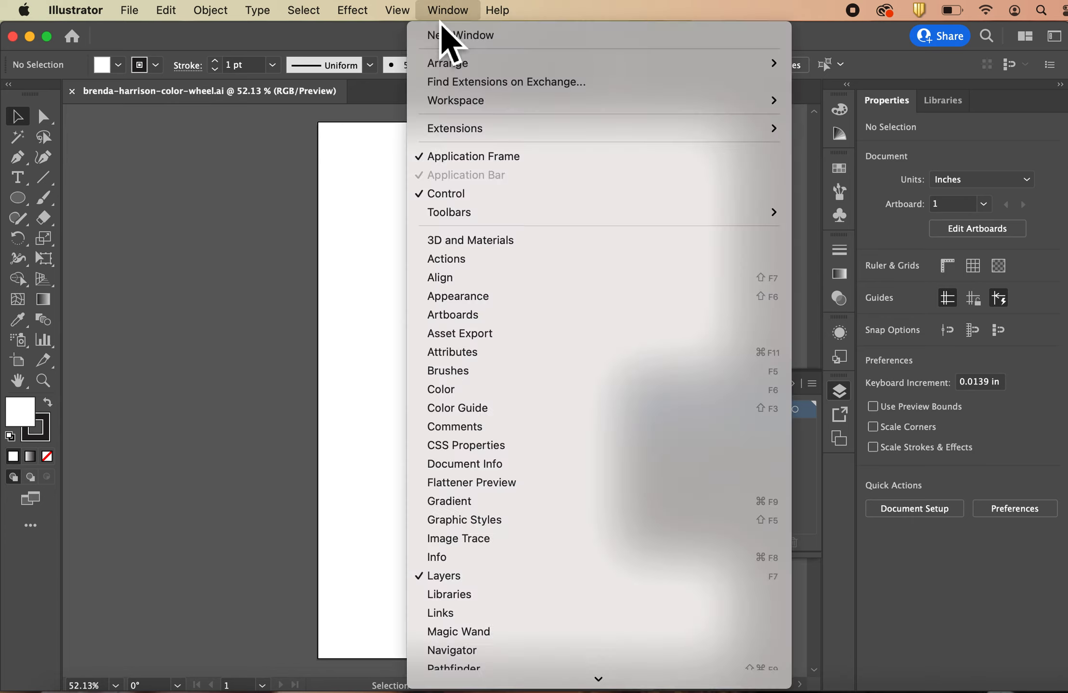
left_click(473, 575)
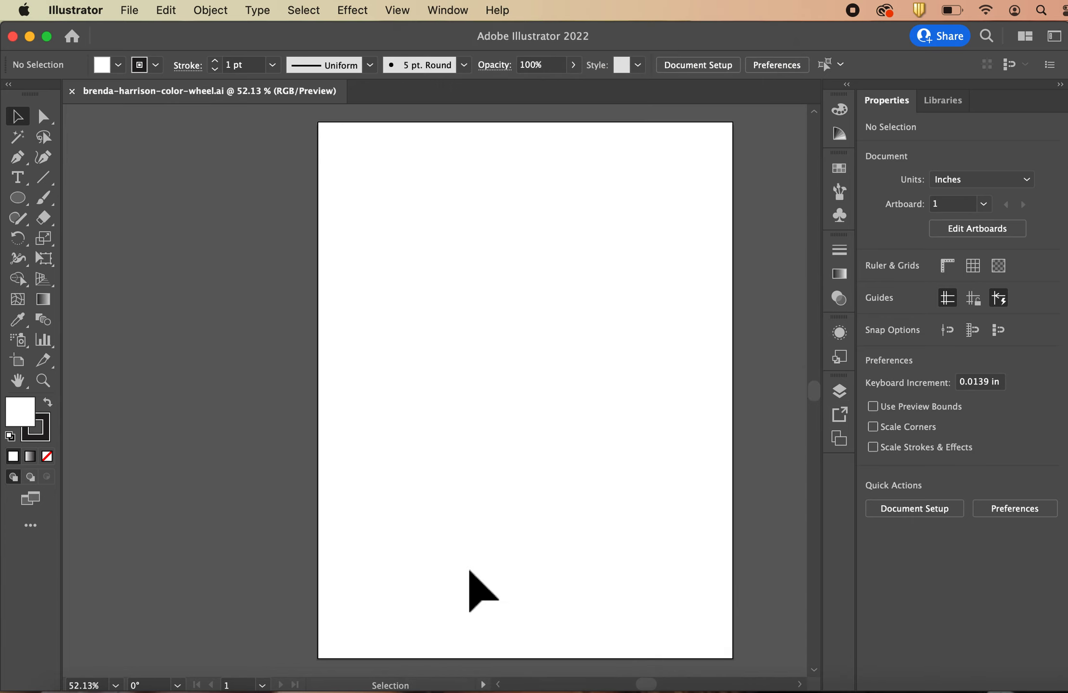
left_click(455, 13)
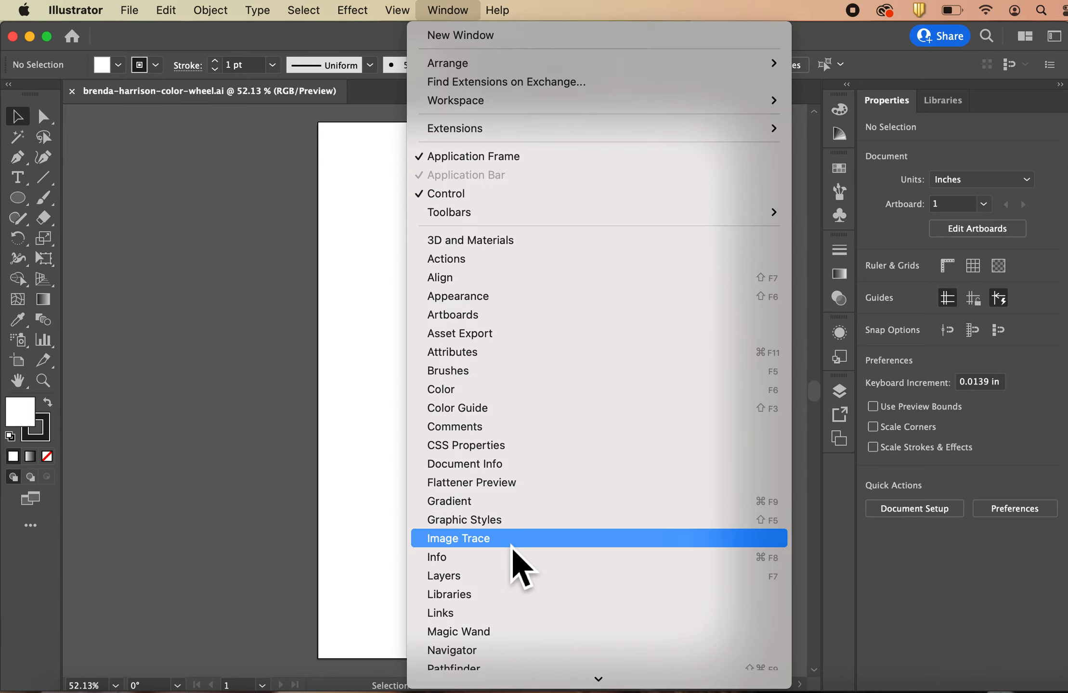
left_click(485, 576)
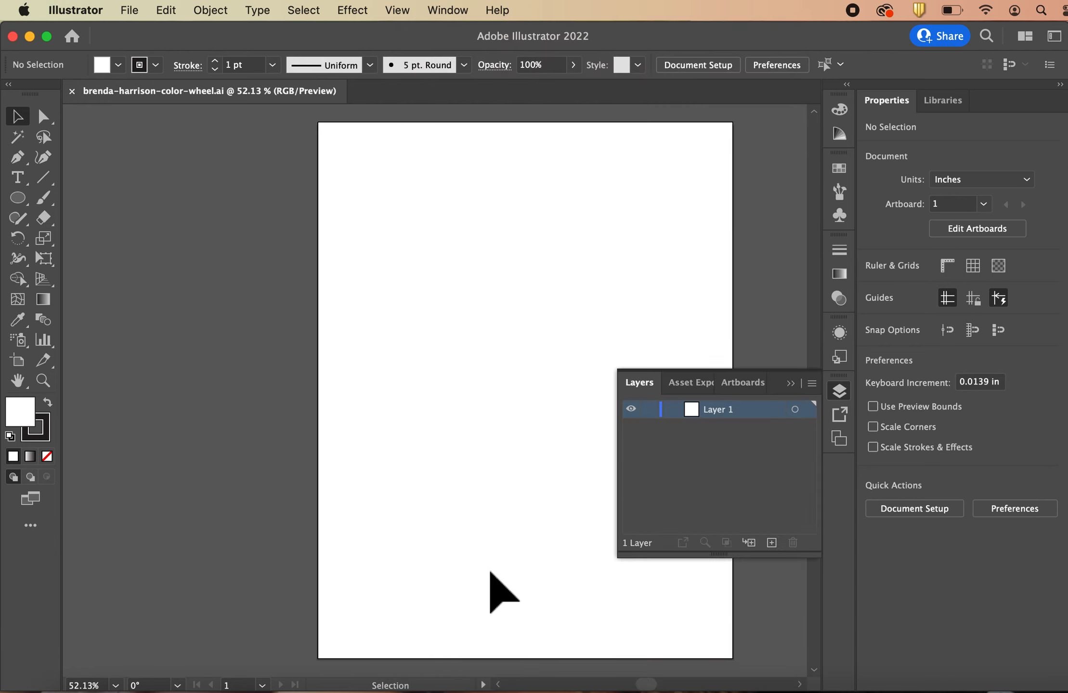
Rename Layer 1 to "primary colors" and collapse the Layers panel
double_click(718, 411)
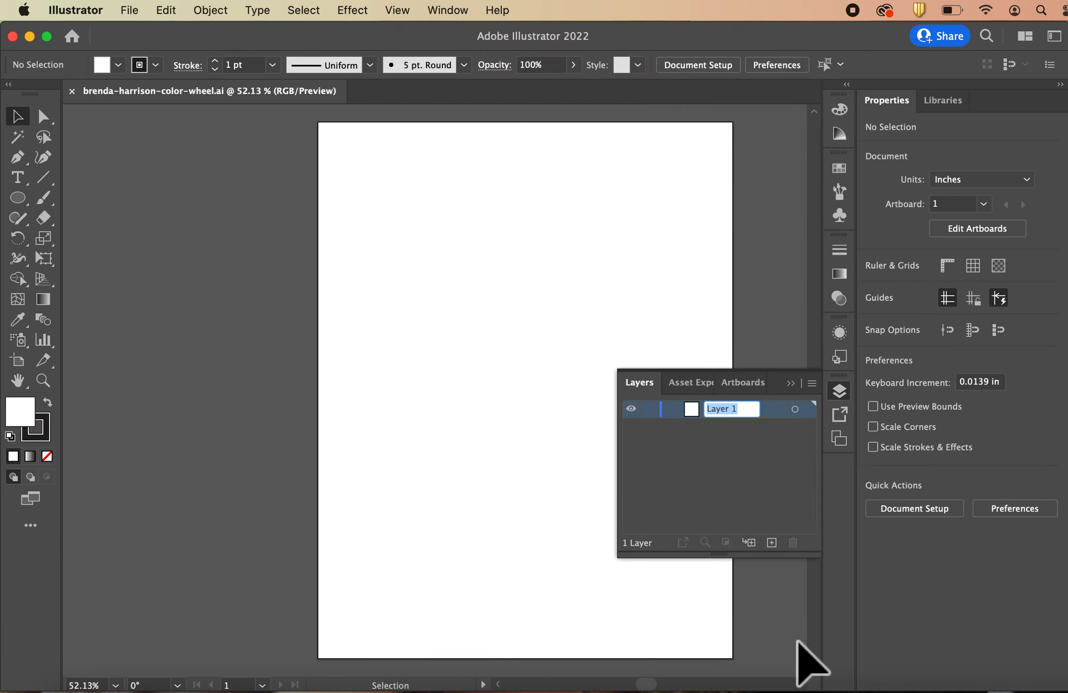
type("primary c")
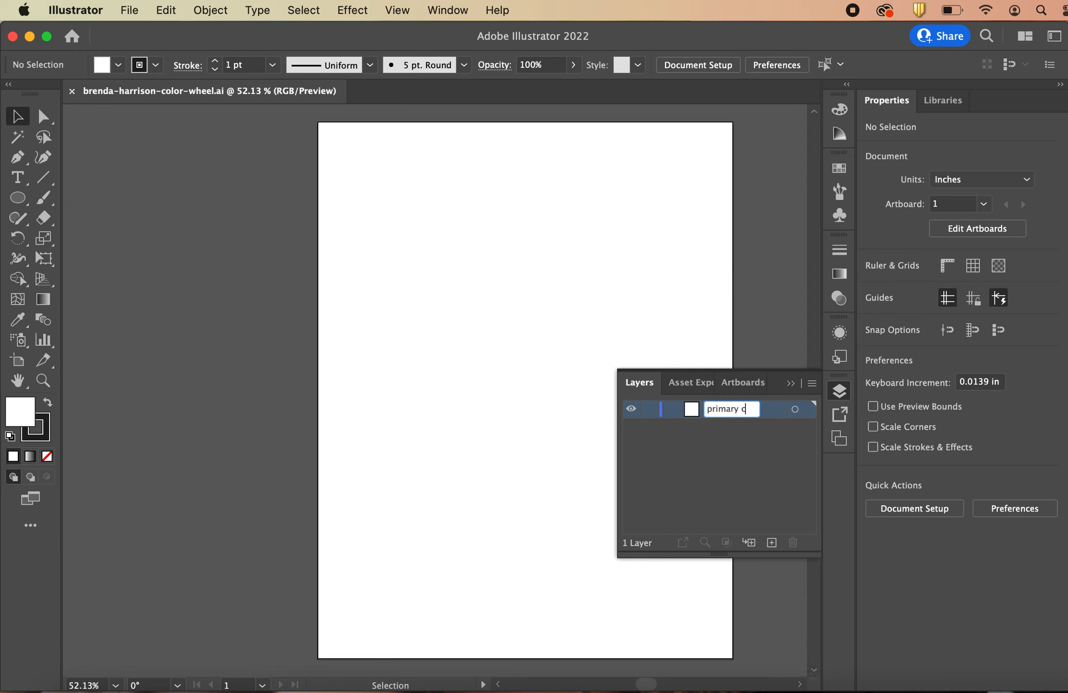
type("olors")
key("Return")
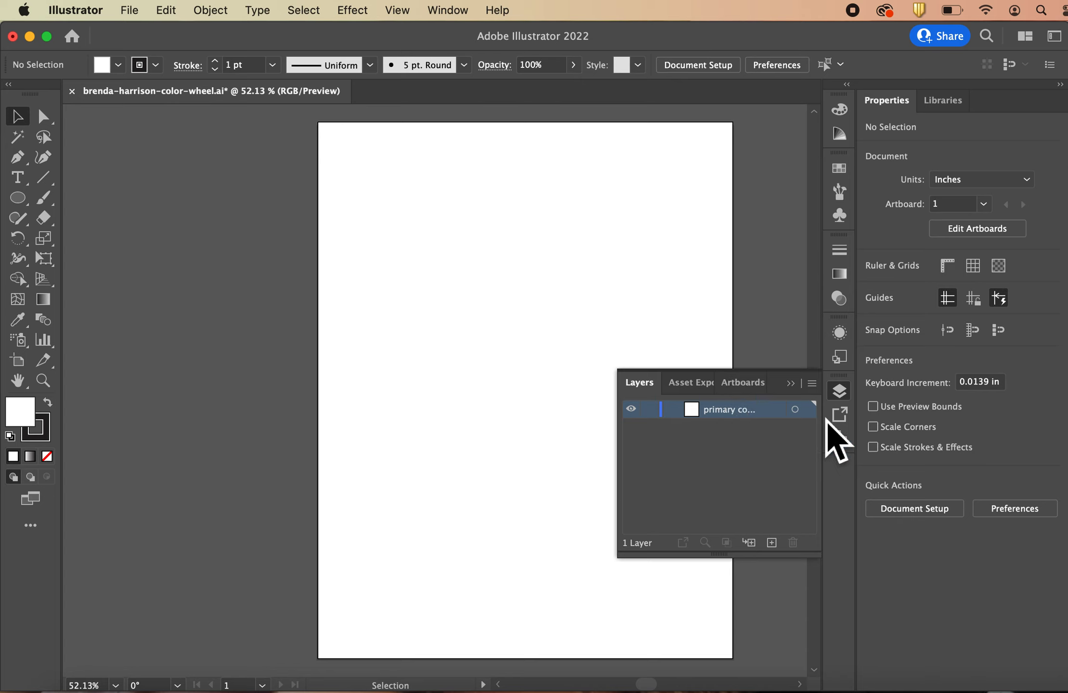
left_click(797, 392)
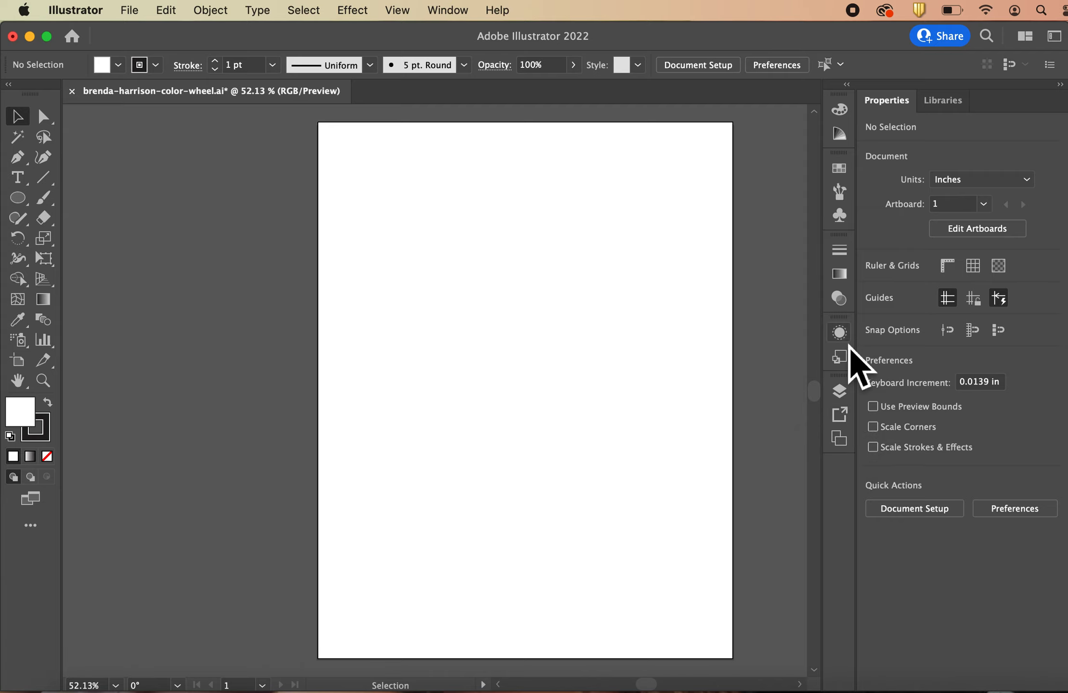
left_click(448, 11)
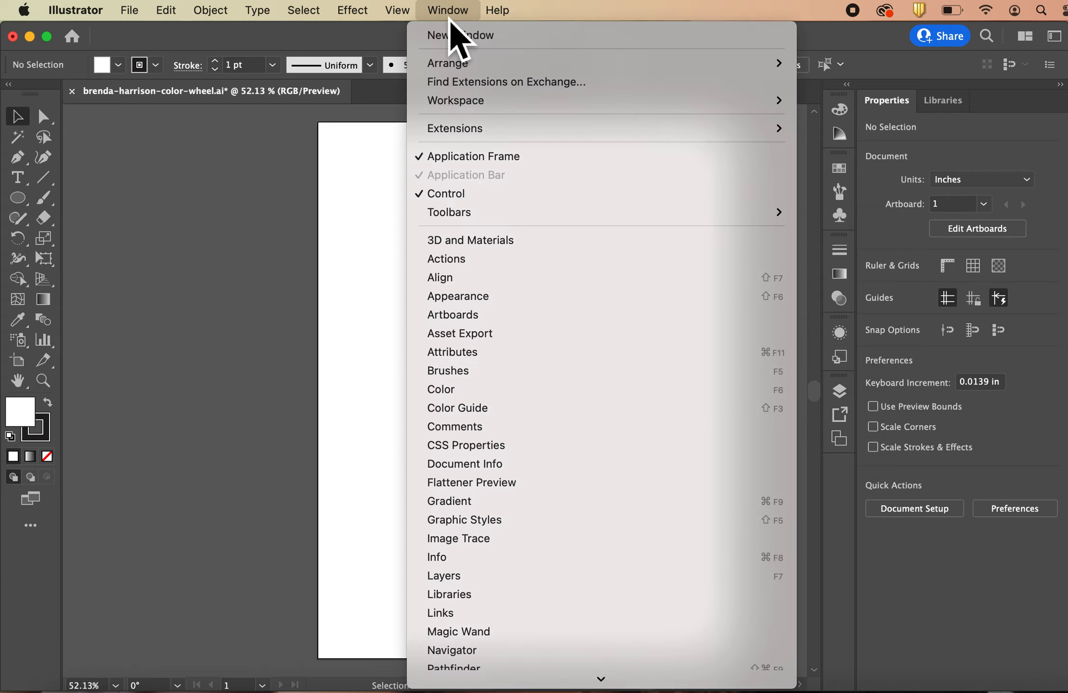
left_click(447, 10)
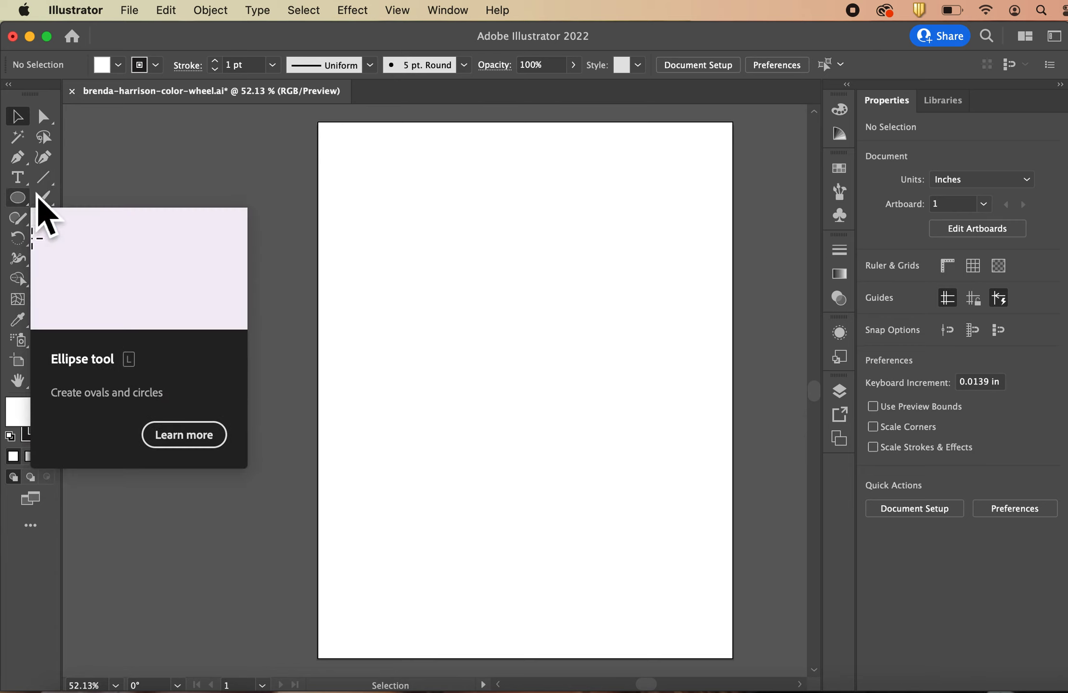
Draw a circle about 2.26 in across in the upper middle of the artboard with the Ellipse tool
left_click_drag(31, 210, 101, 199)
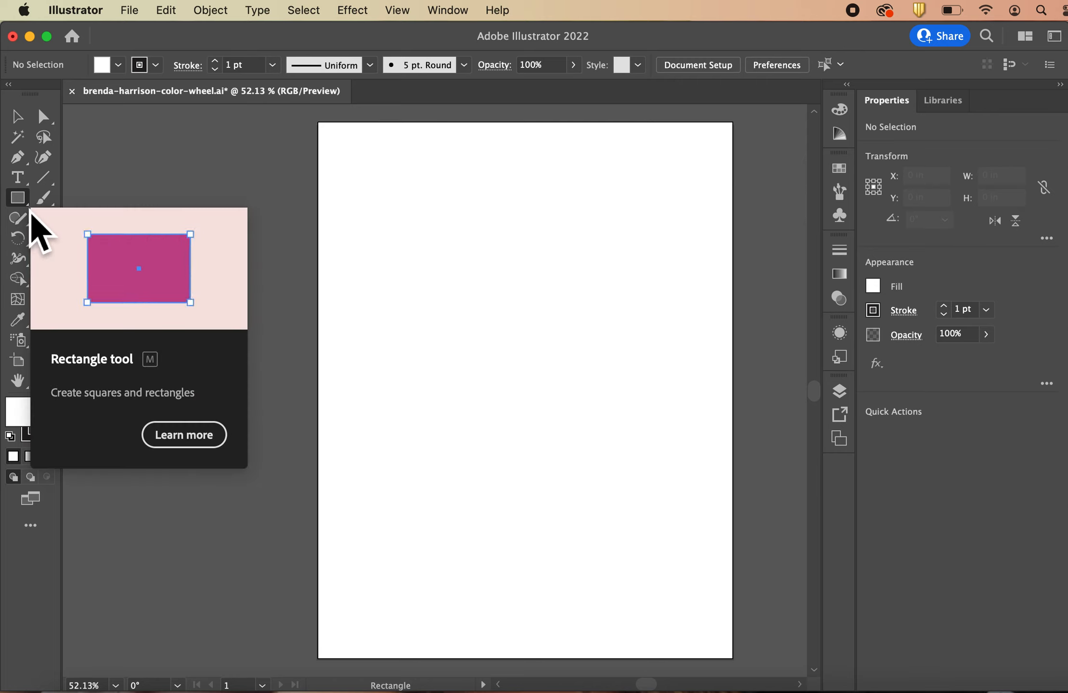
left_click(29, 210)
left_click_drag(30, 210, 116, 243)
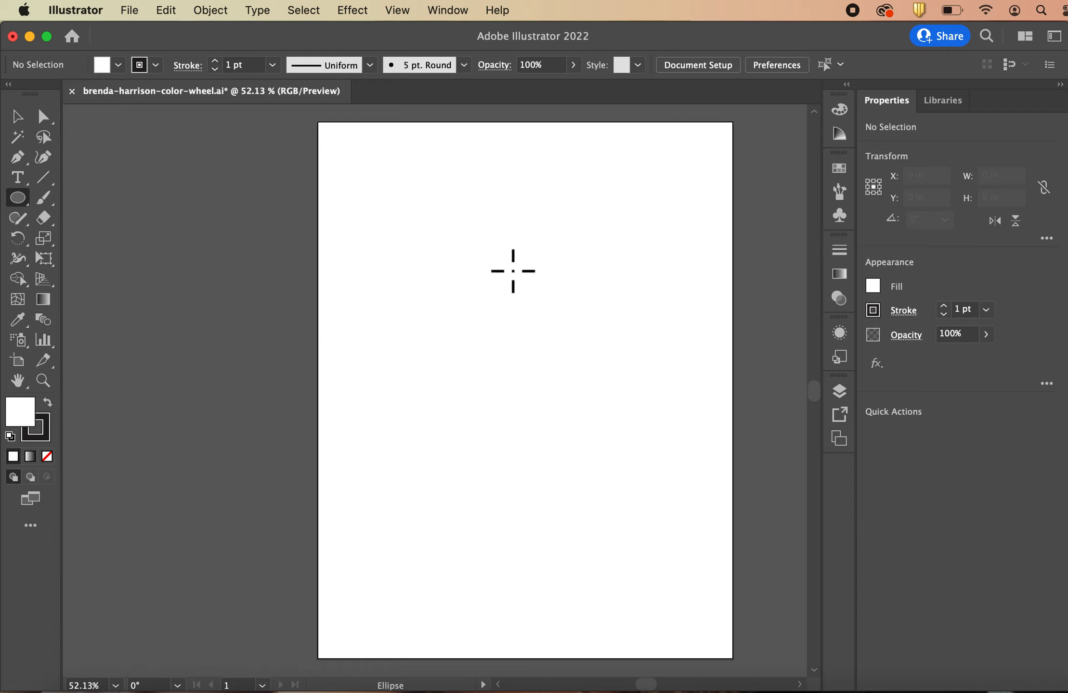
left_click_drag(467, 241, 601, 358)
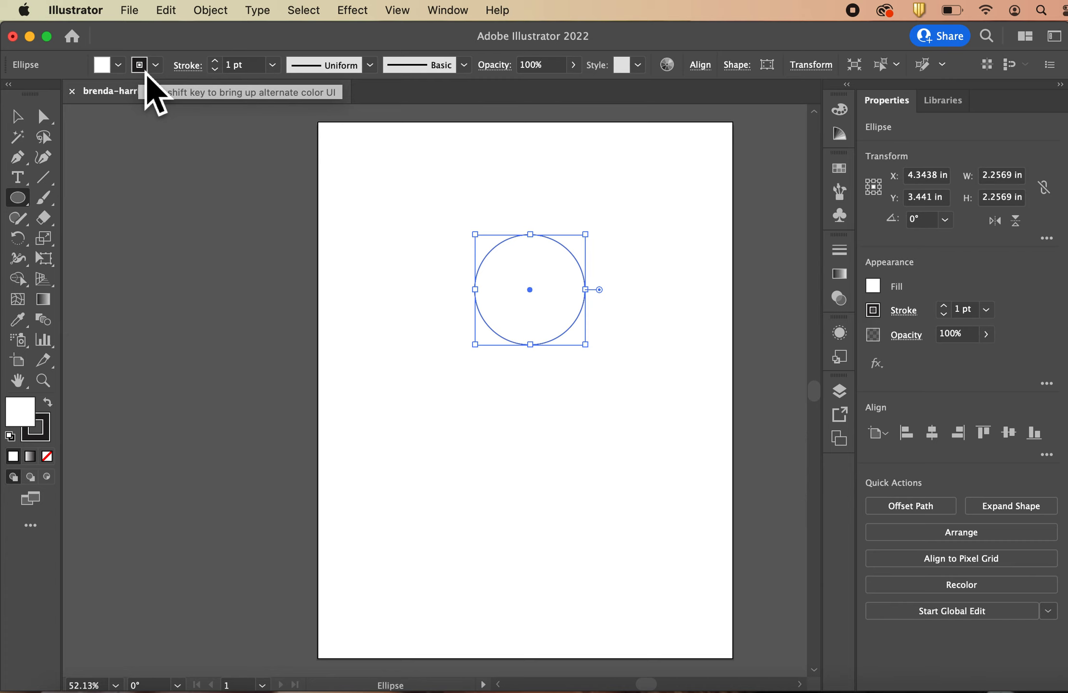
Set the circle's stroke to none and deselect it
left_click(144, 73)
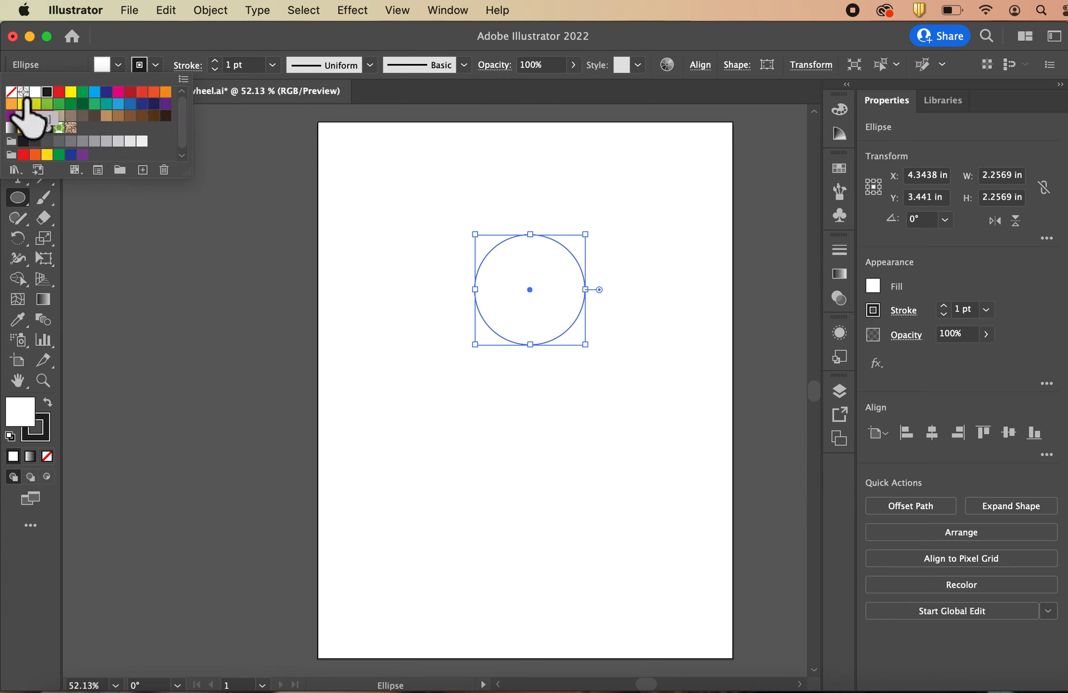
left_click(23, 97)
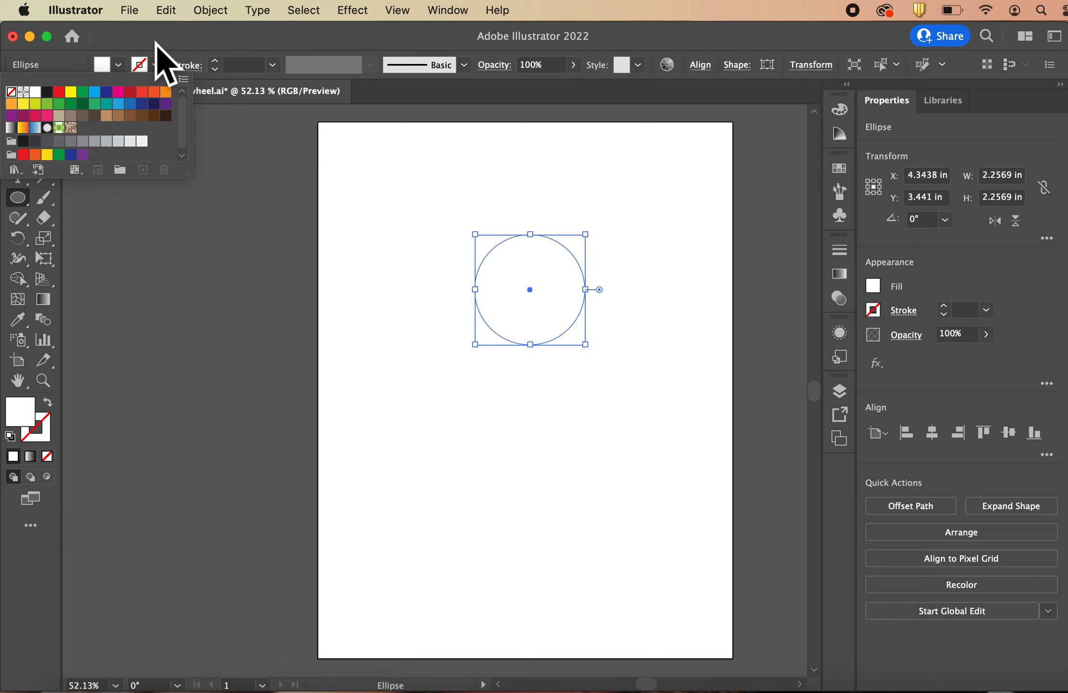
left_click(16, 116)
left_click(222, 200)
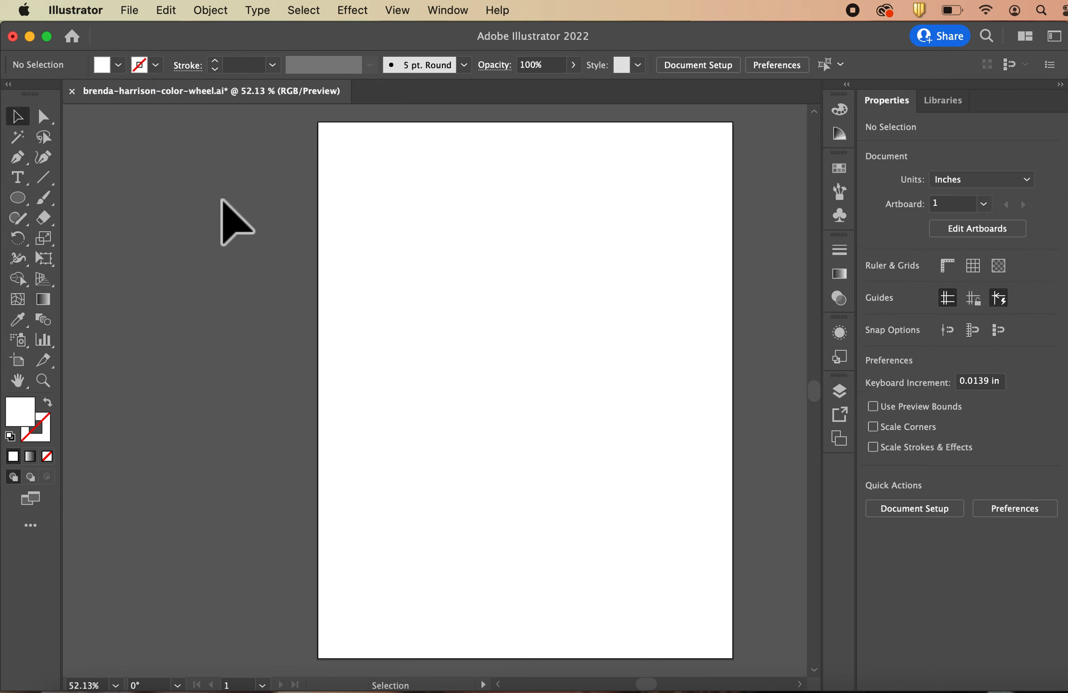
Select the circle and fill it with the red swatch
left_click(539, 277)
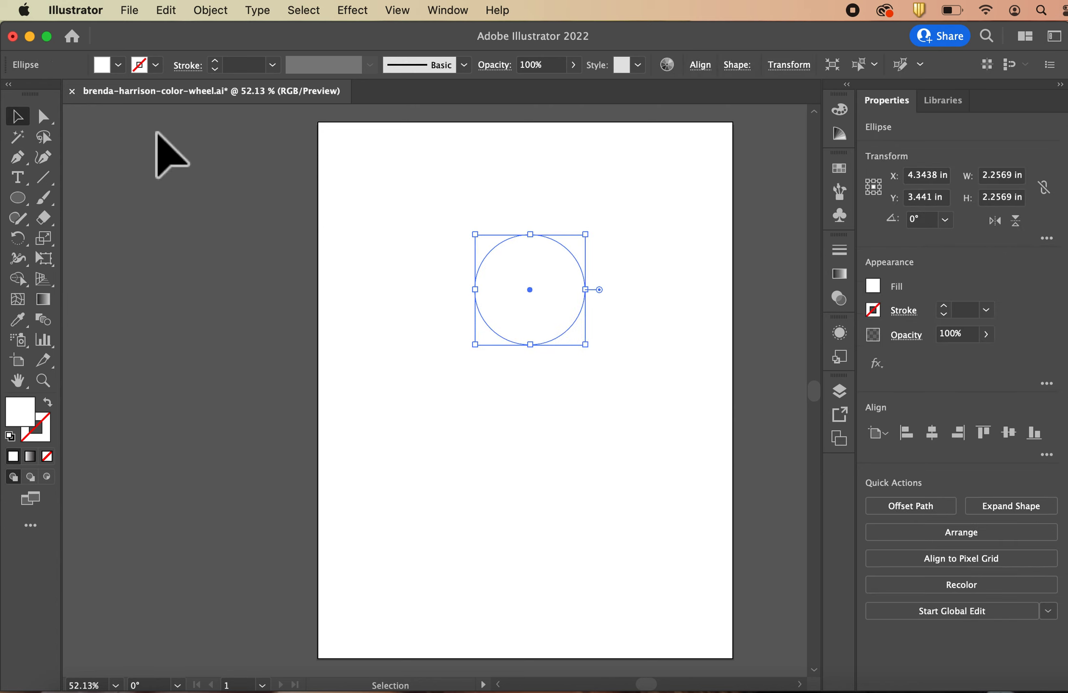
left_click(118, 65)
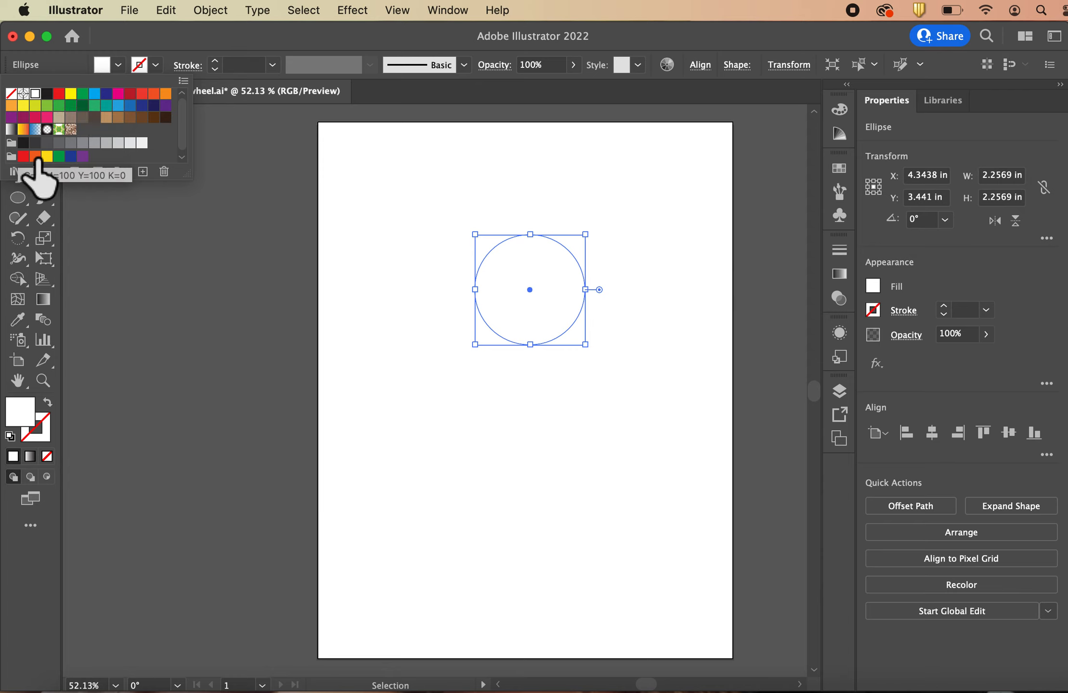
left_click(59, 94)
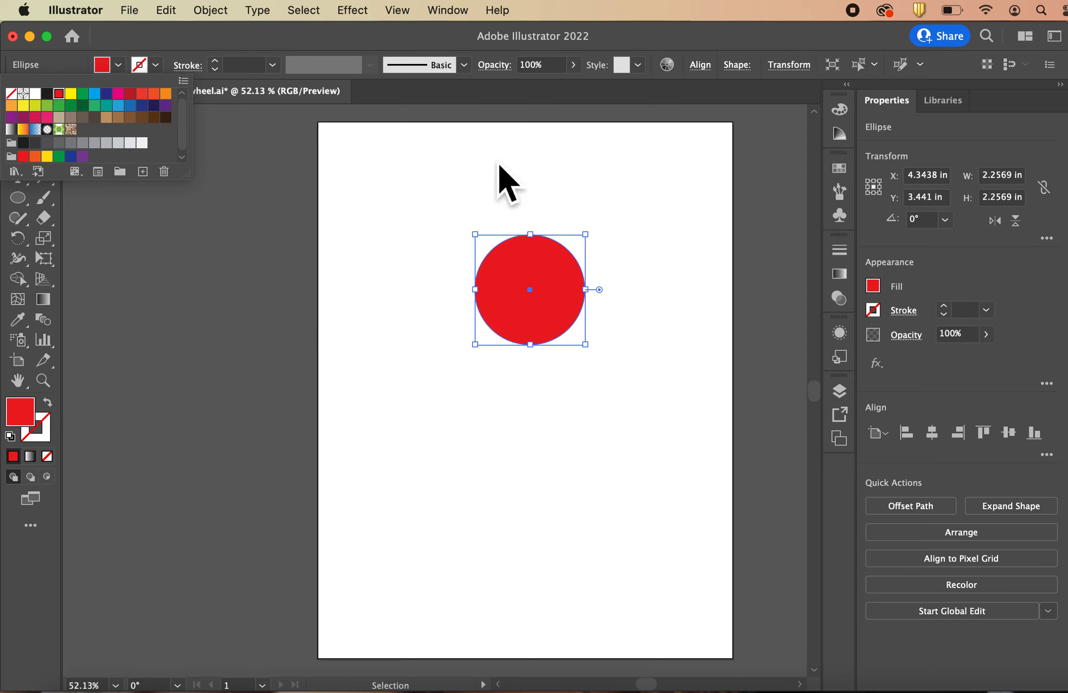
left_click(507, 195)
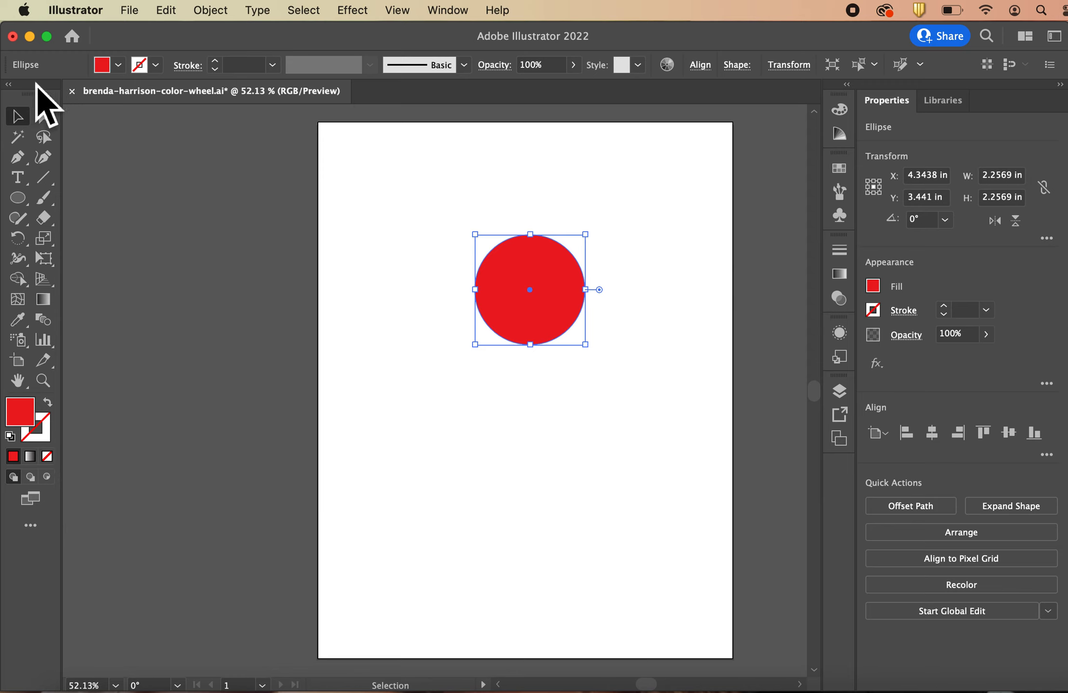
Select the red circle and move it slightly up and left, to about X 4.24 in and Y 3.22 in
left_click(605, 432)
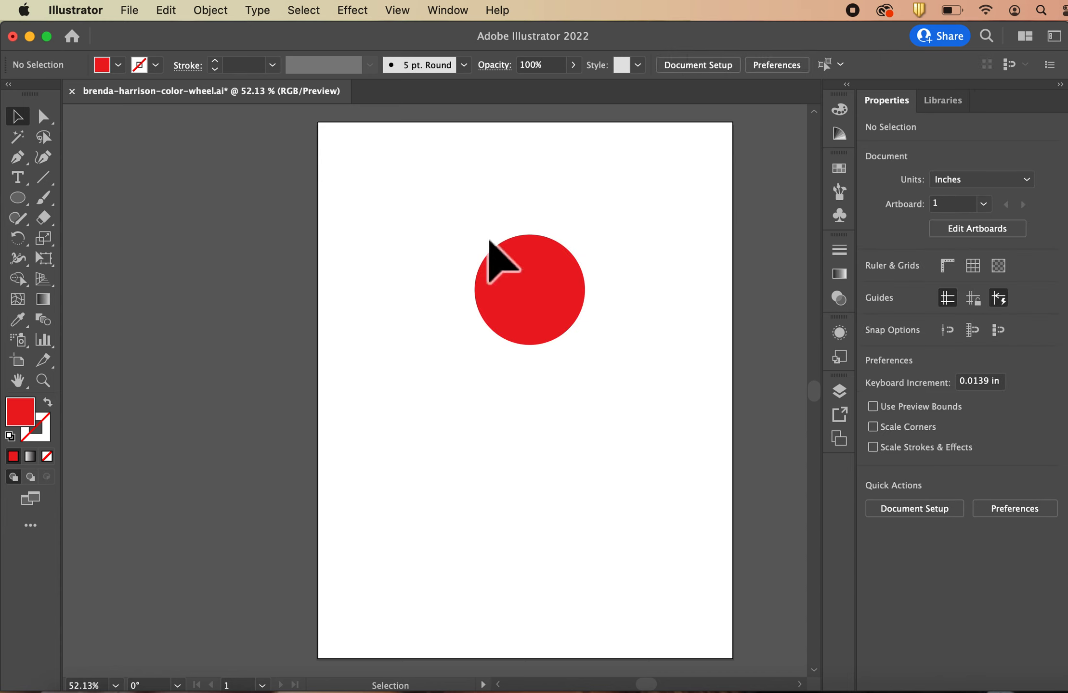
left_click(527, 307)
left_click(500, 399)
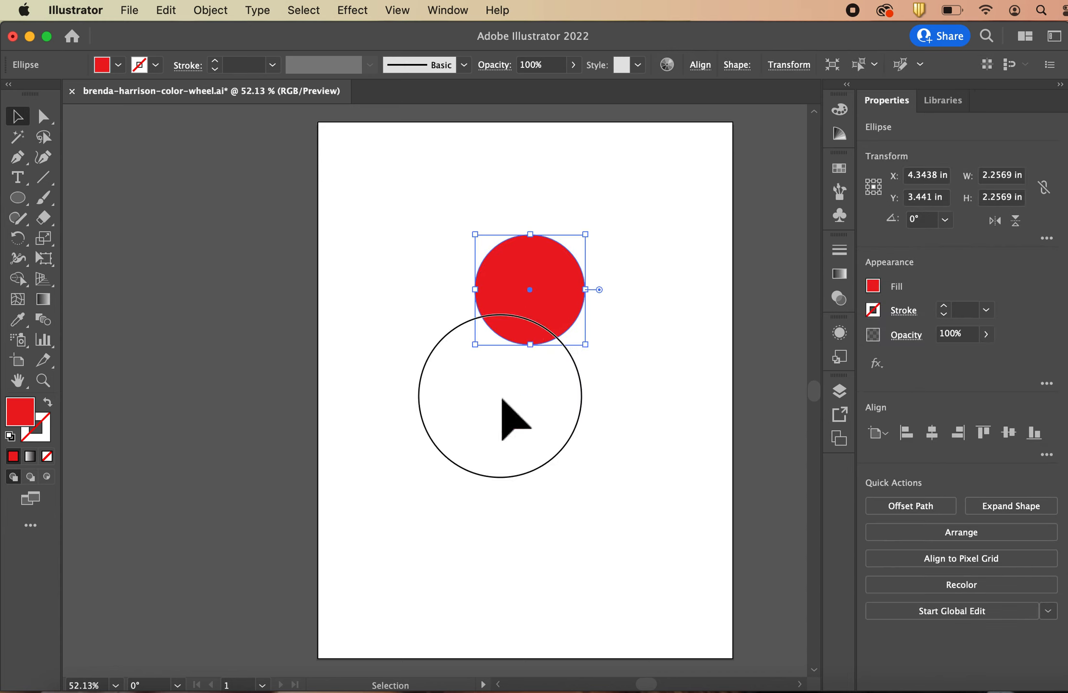
left_click(540, 282)
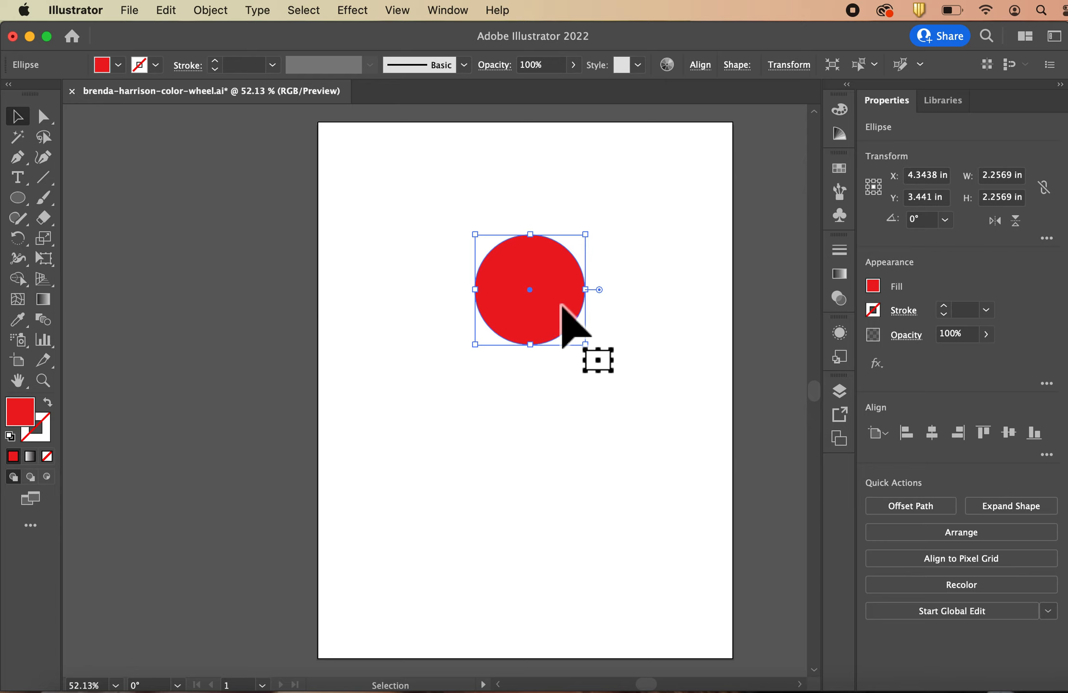
left_click_drag(561, 304, 586, 296)
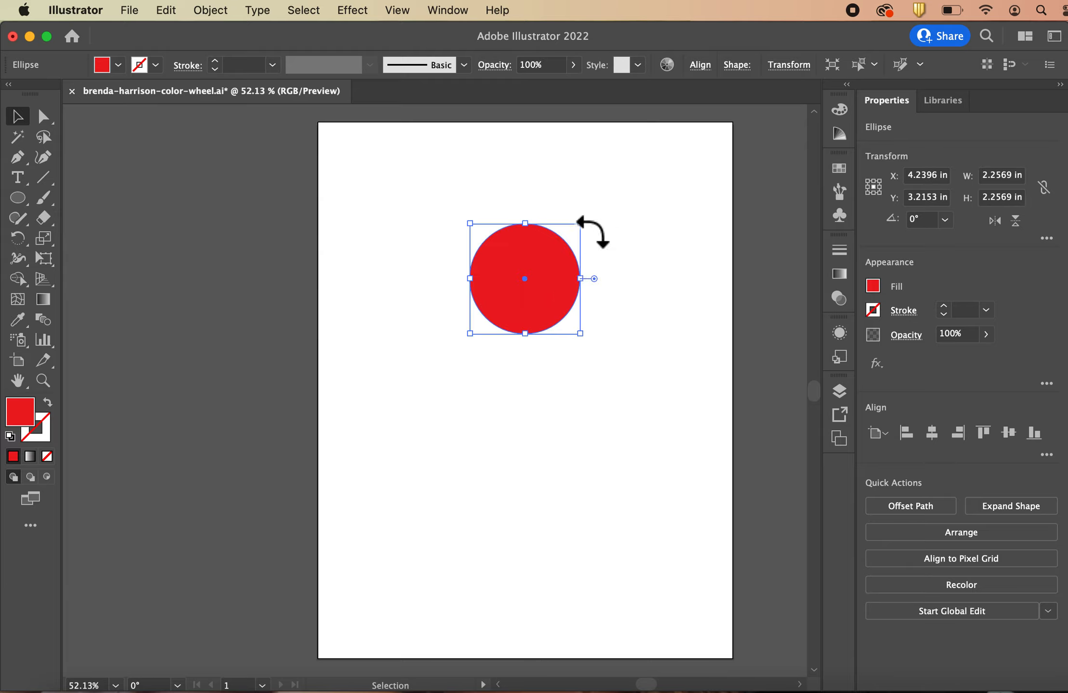
Try to stretch the red circle into a flat ellipse about 3.36 x 1.16 in, and undo the resize
left_click_drag(583, 227, 652, 296)
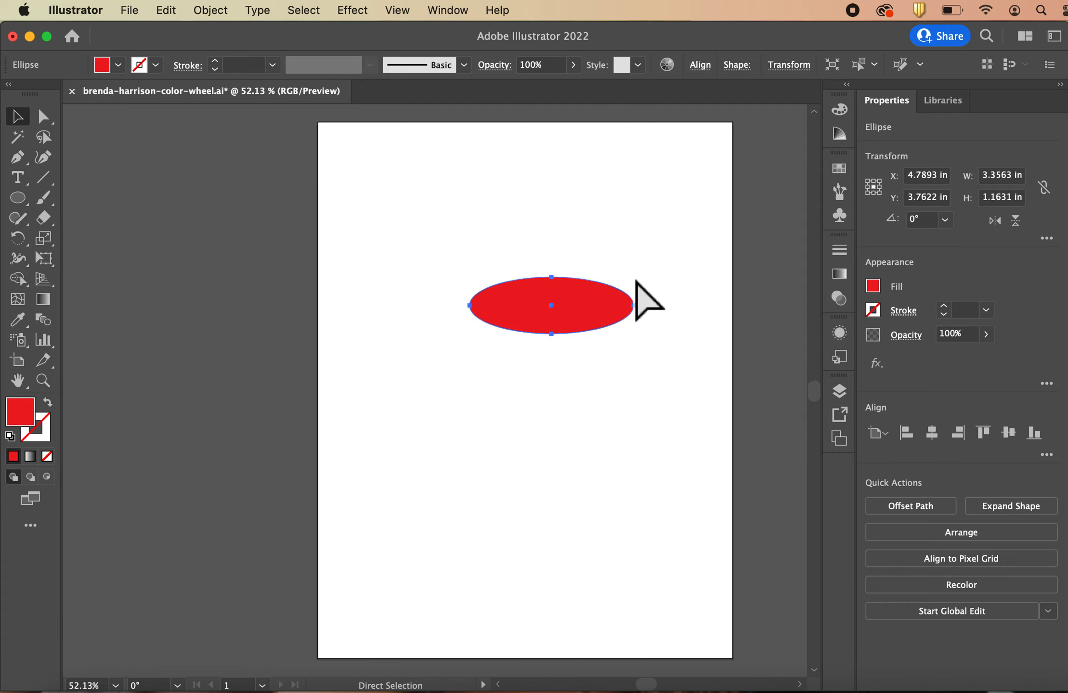
key("super+z")
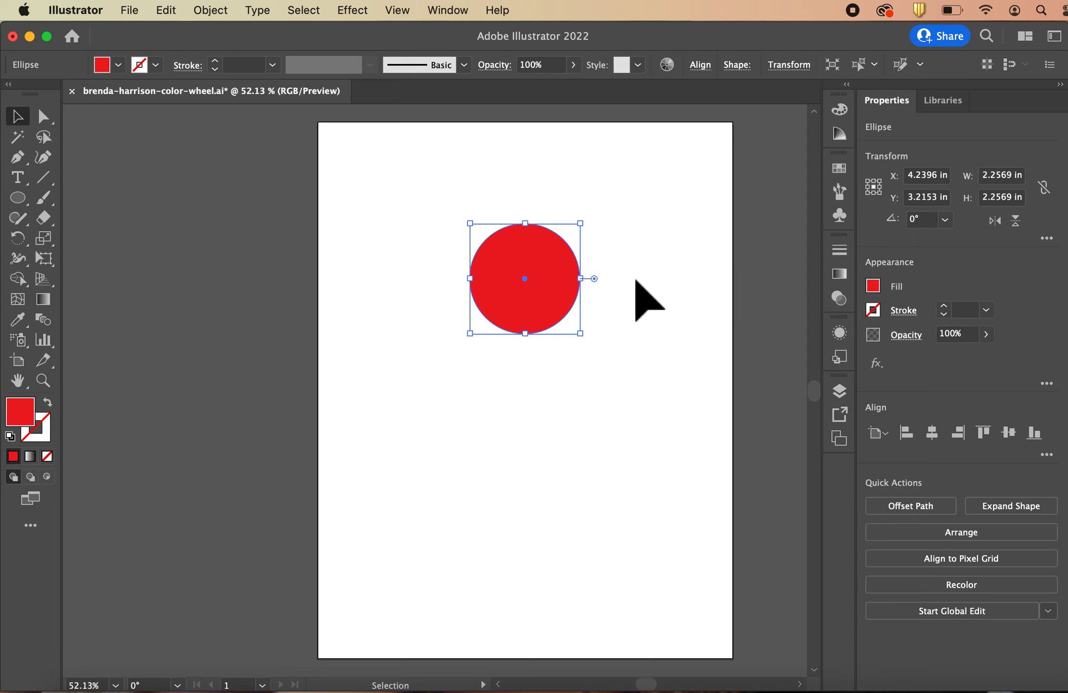
Inspect the red circle and artboard at several magnifications, zooming up to 200% and finishing at 66.67%
key("a")
key("super+equal")
key("super+equal")
key("super+equal")
key("super+equal")
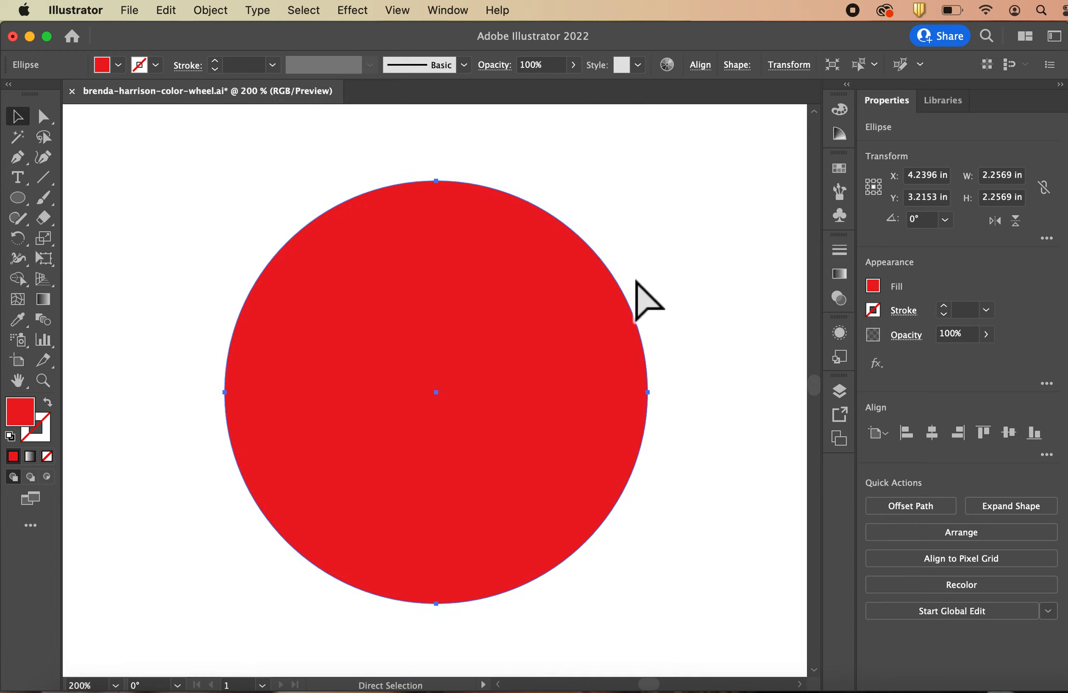
key("super+minus")
key("super+minus")
key("super+minus")
key("super+minus")
key("super+minus")
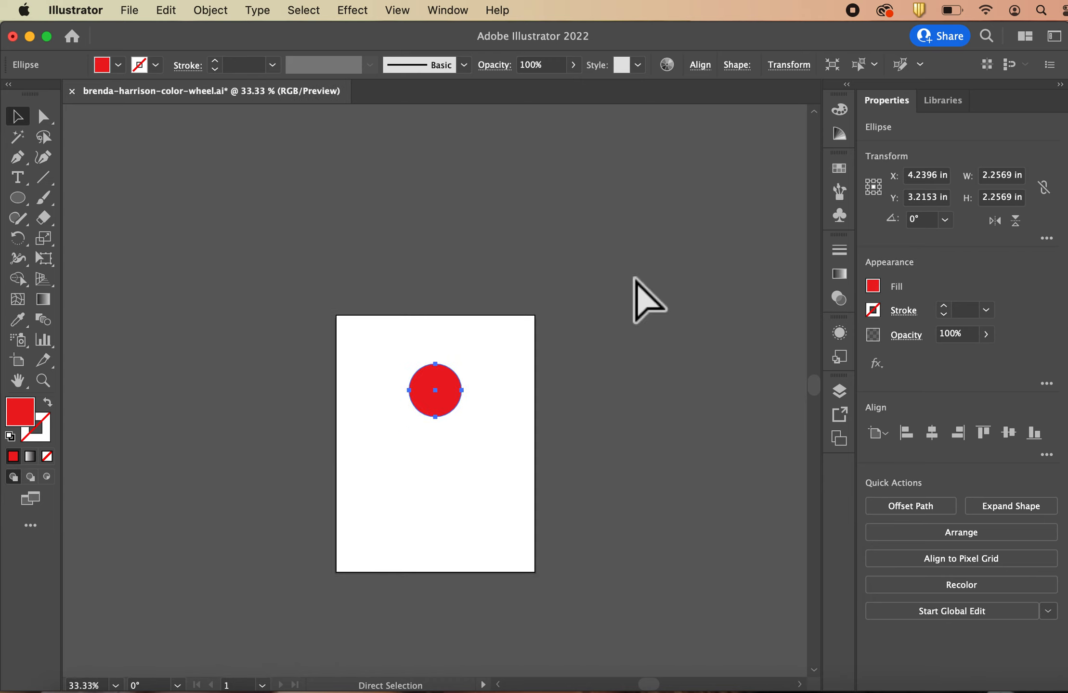
key("super+minus")
key("super+equal")
key("super+equal")
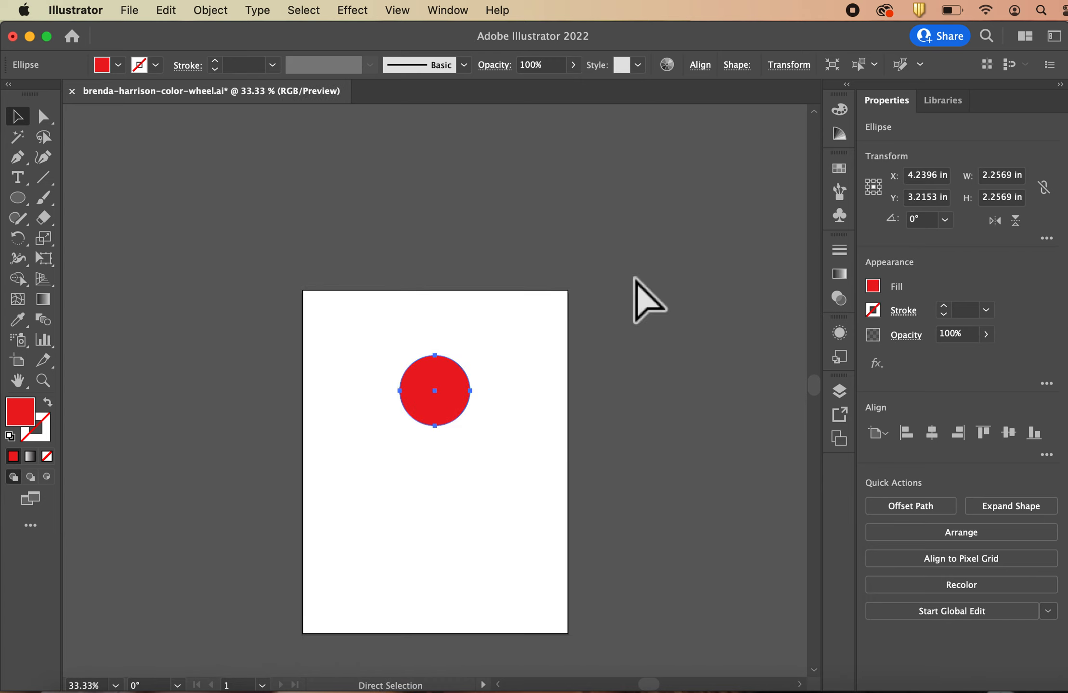
key("super+minus")
key("super+minus")
key("super+minus")
key("super+minus")
key("super+equal")
key("super+equal")
key("super+equal")
key("super+equal")
key("super+minus")
key("super+minus")
key("super+minus")
key("super+equal")
key("super+equal")
key("super+equal")
key("super+equal")
key("super+equal")
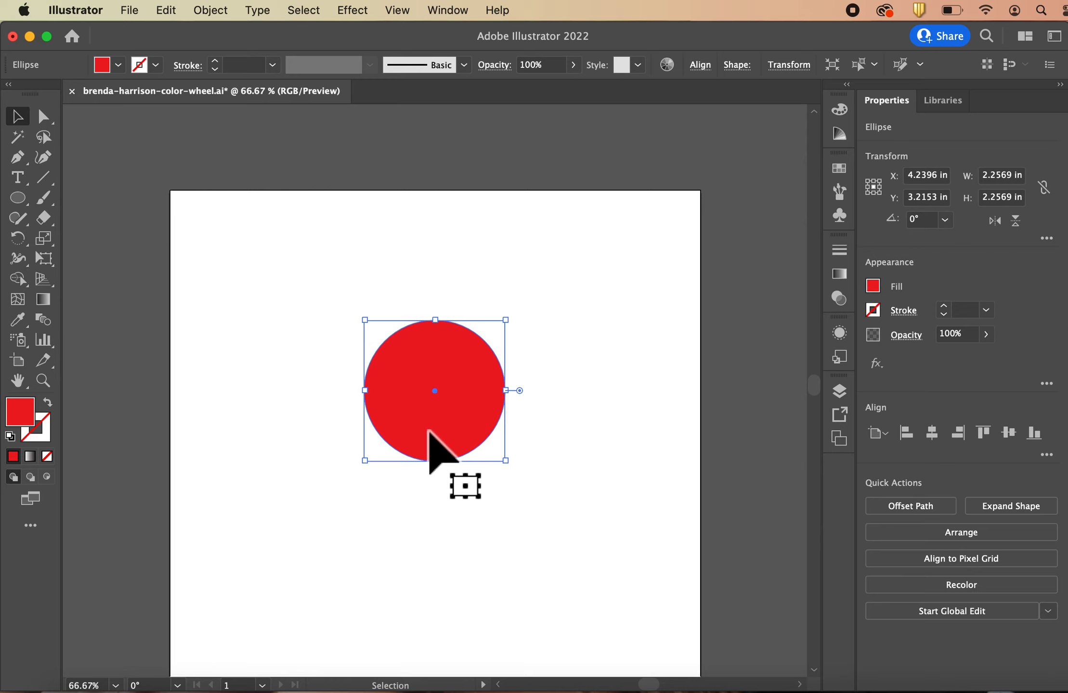
Pan the artboard with the Hand tool and reduce the magnification to 54.73% to view the whole page
key("h")
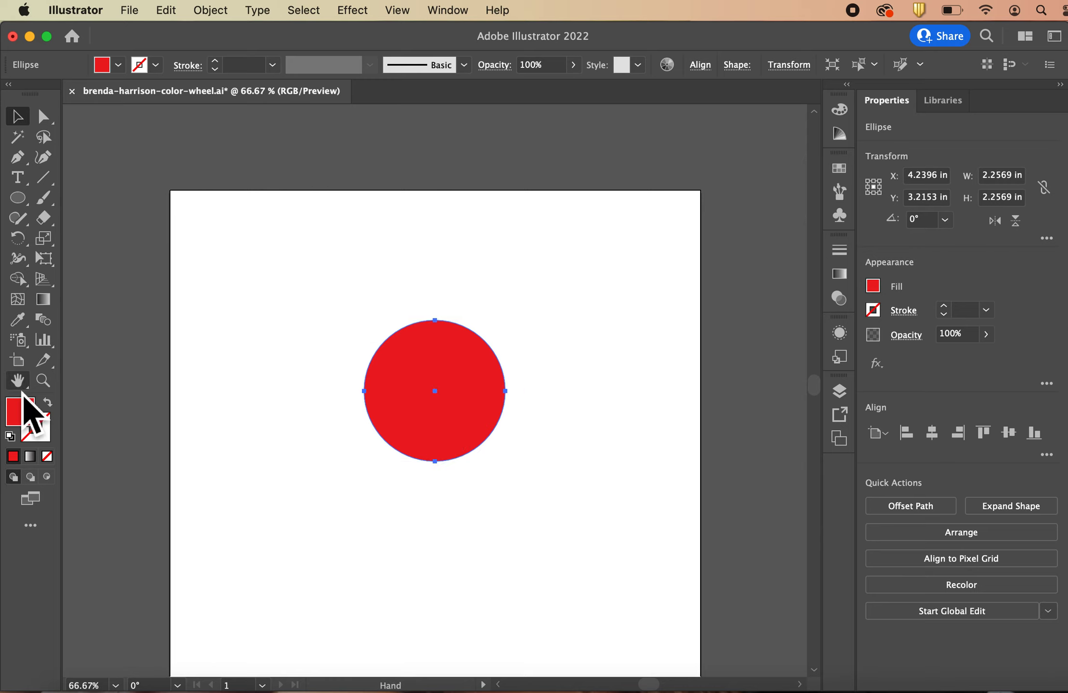
left_click_drag(352, 516, 368, 408)
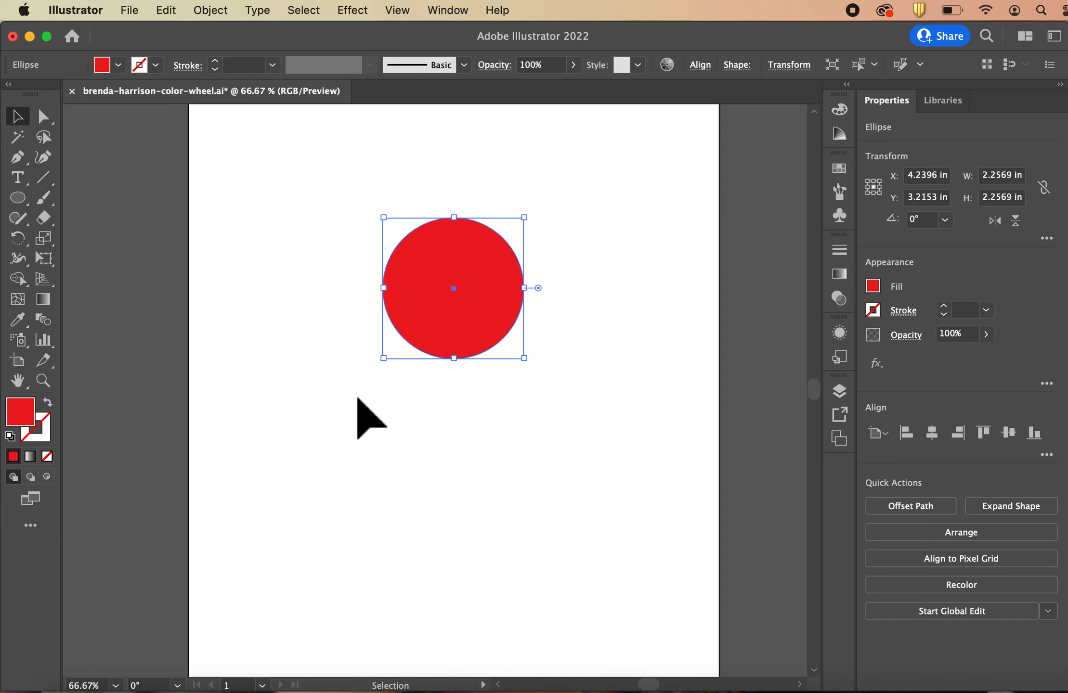
scroll(357, 397, "down", 2)
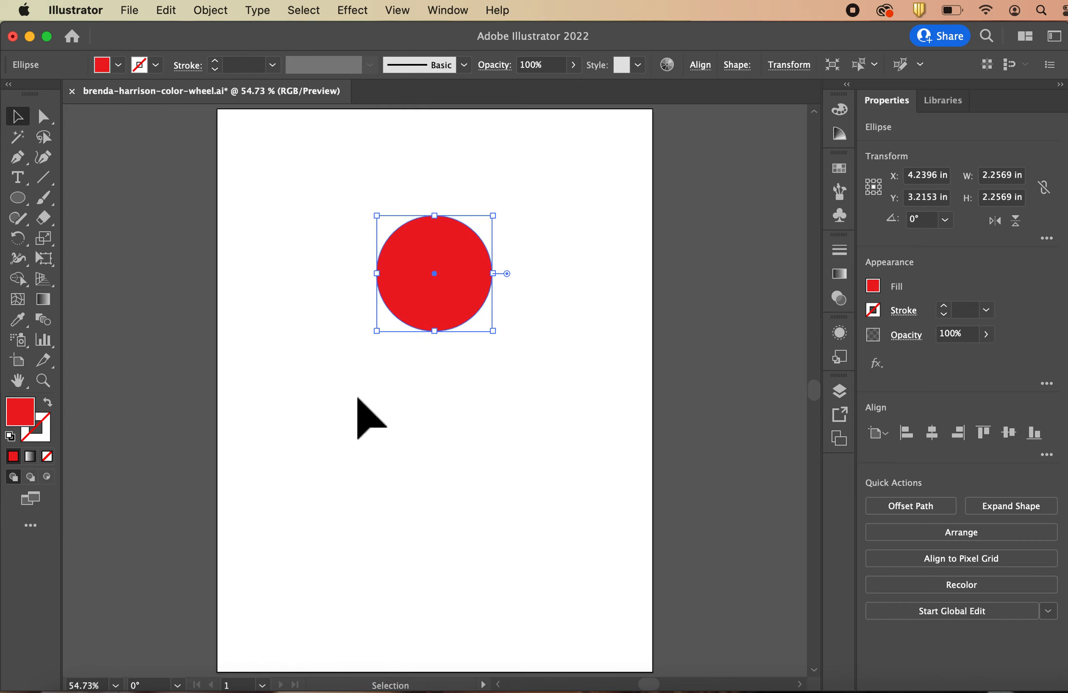
Magnify the red circle to 300%, fit the artboard back in the window and deselect the circle
key("super+equal")
key("super+equal")
key("super+equal")
key("super+equal")
key("super+equal")
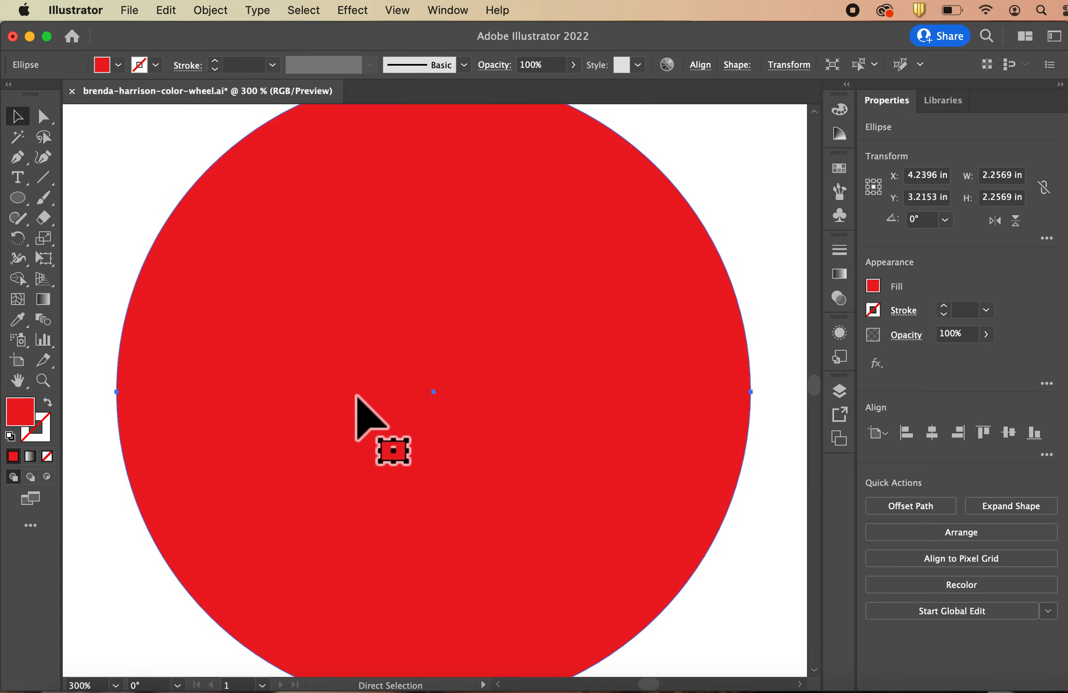
key("super+0")
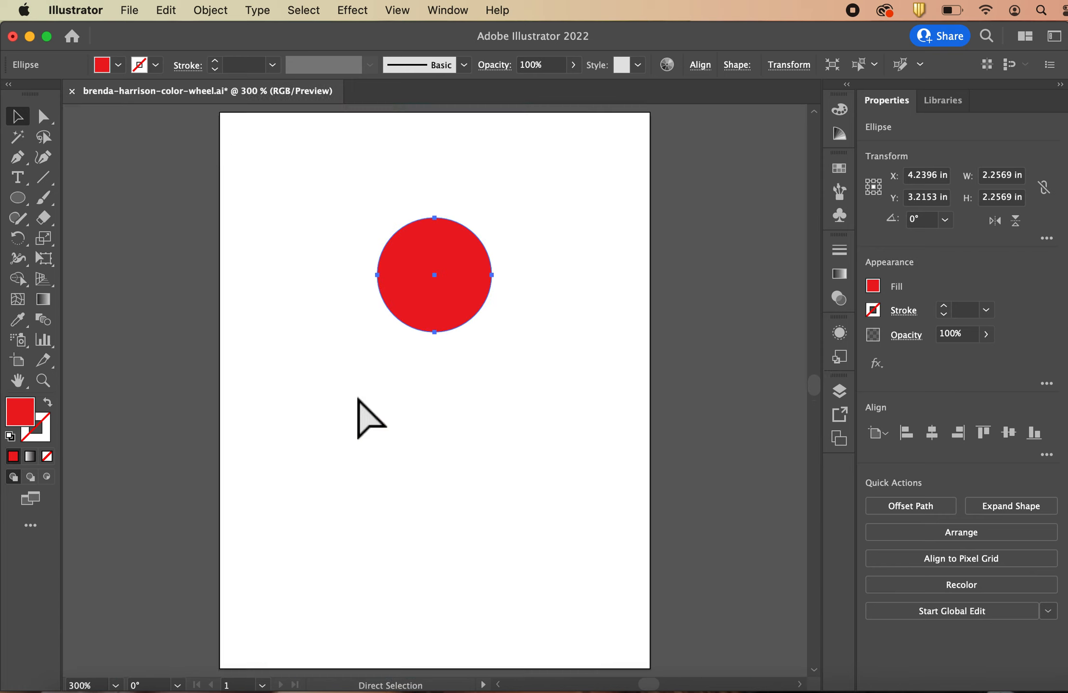
left_click(171, 347)
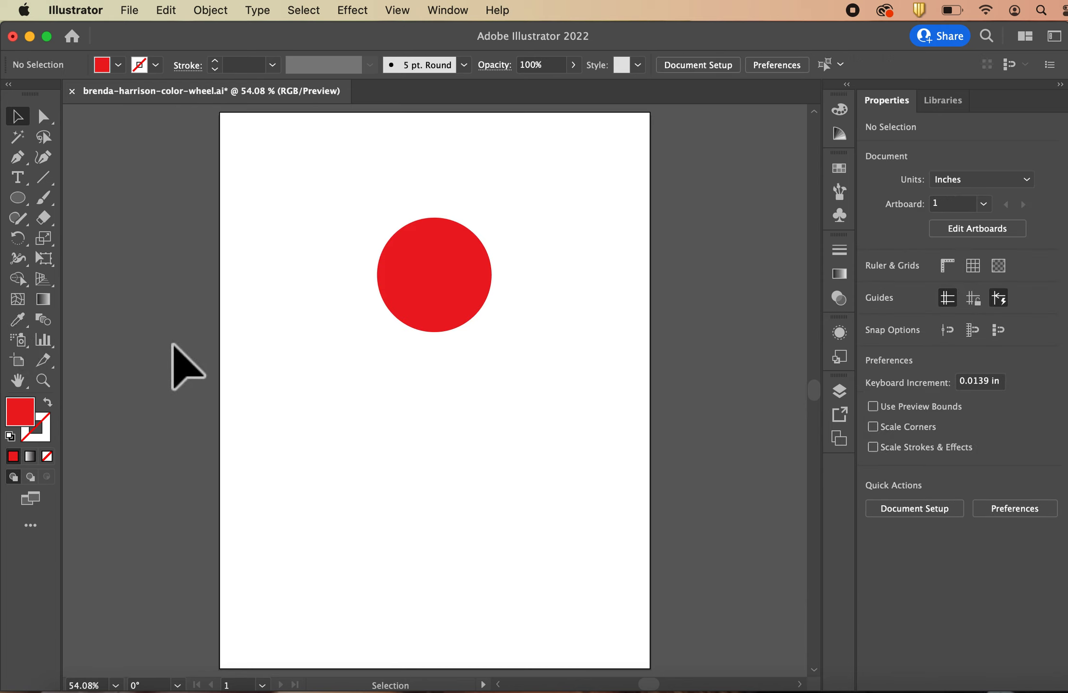
Magnify the page to 400%, move the view off the artboard, and bring the whole artboard back into view
key("super+equal")
key("super+equal")
key("super+equal")
key("super+equal")
key("super+equal")
key("super+equal")
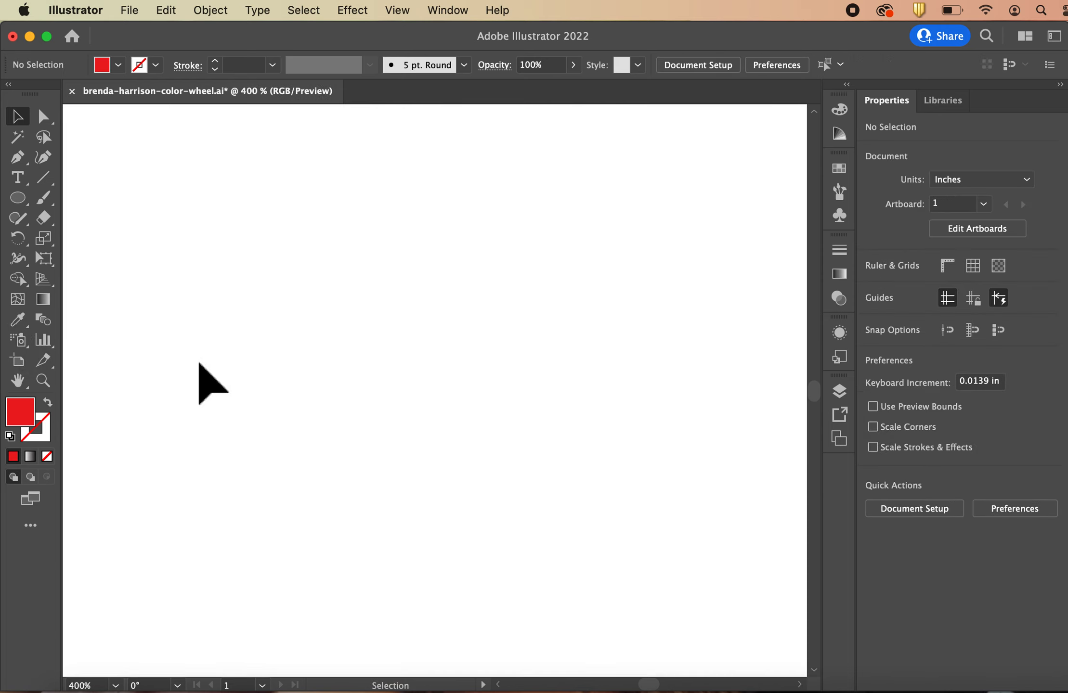
scroll(212, 383, "left", 10)
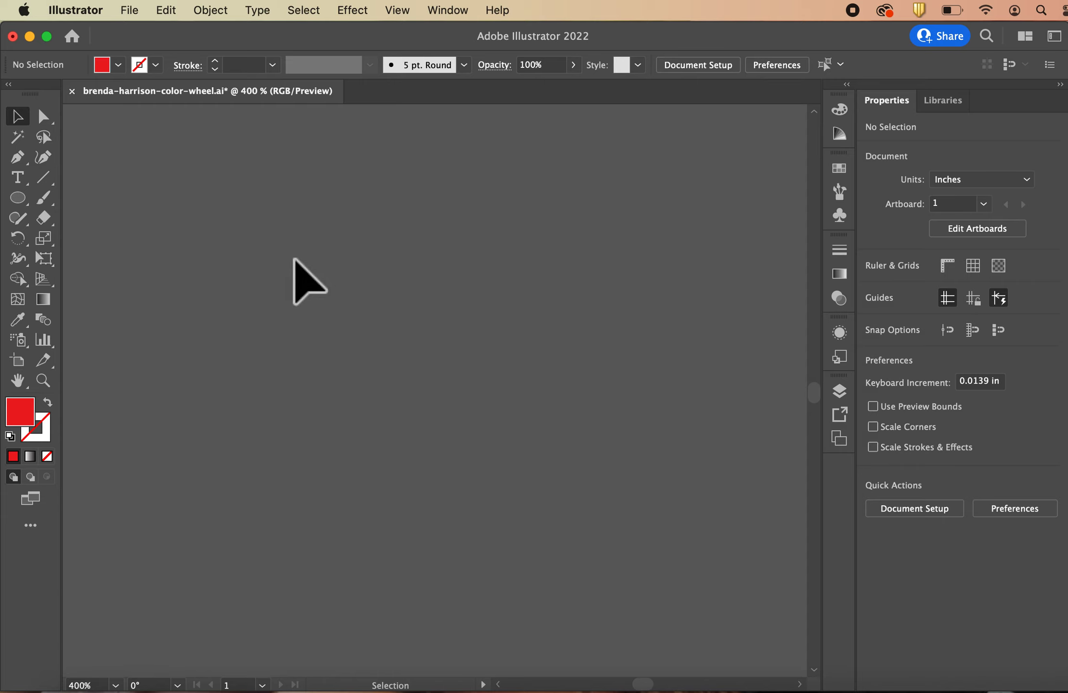
key("a")
key("super+0")
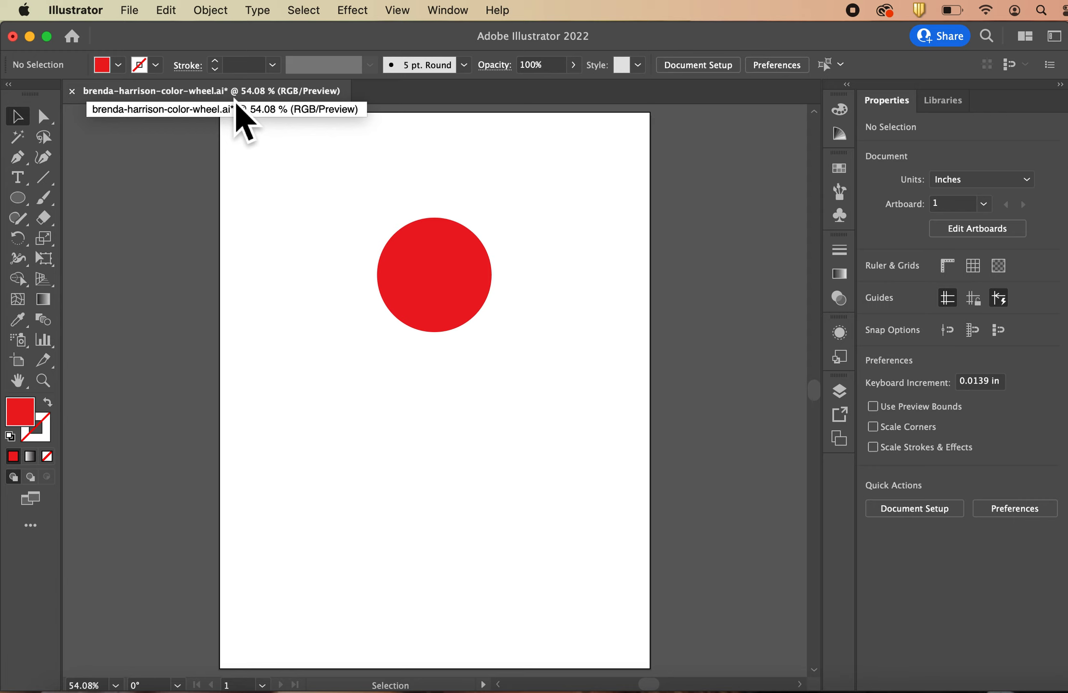
Save the color wheel document
left_click(129, 10)
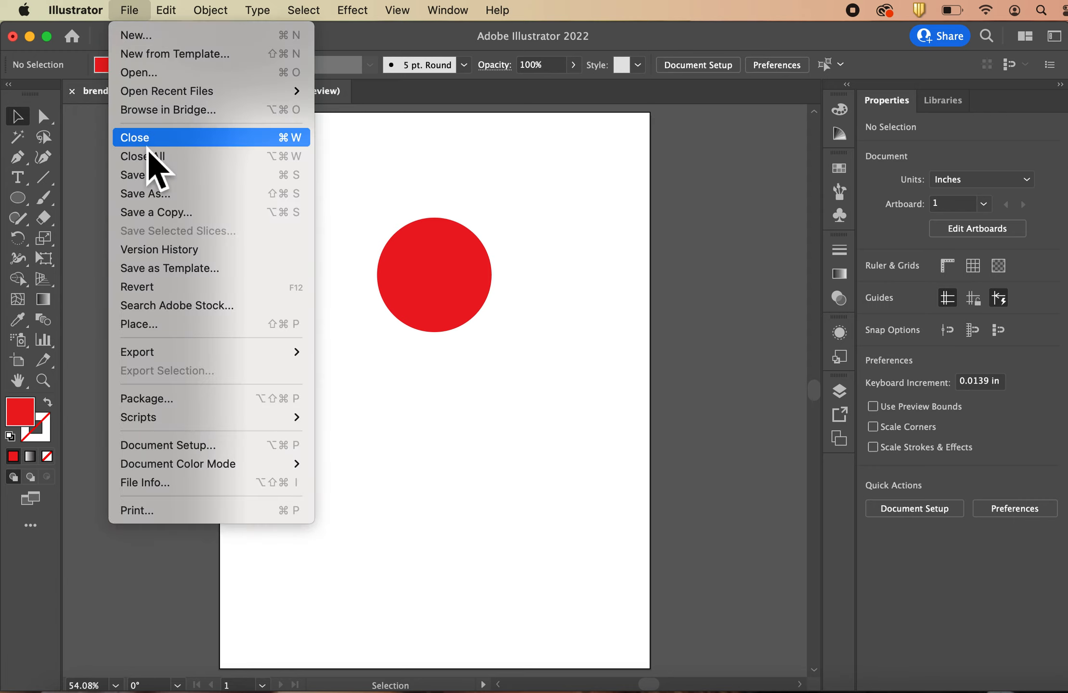
left_click(292, 180)
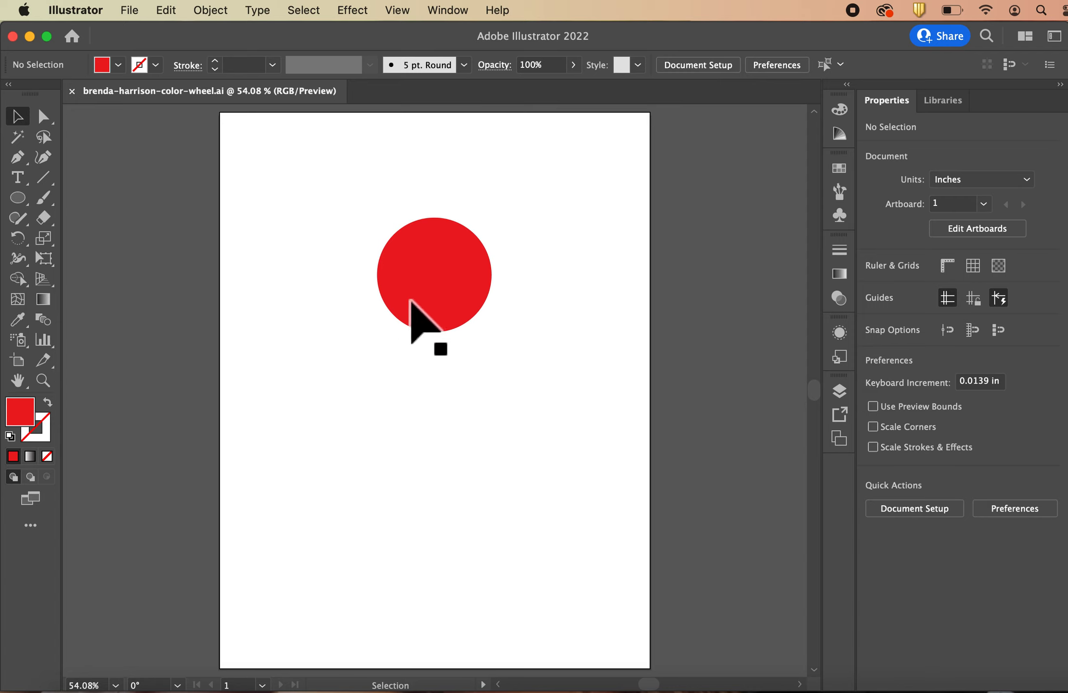
Duplicate the red circle and place the copy below and left of the original, at about X 3.00 in and Y 5.08 in
left_click(441, 299)
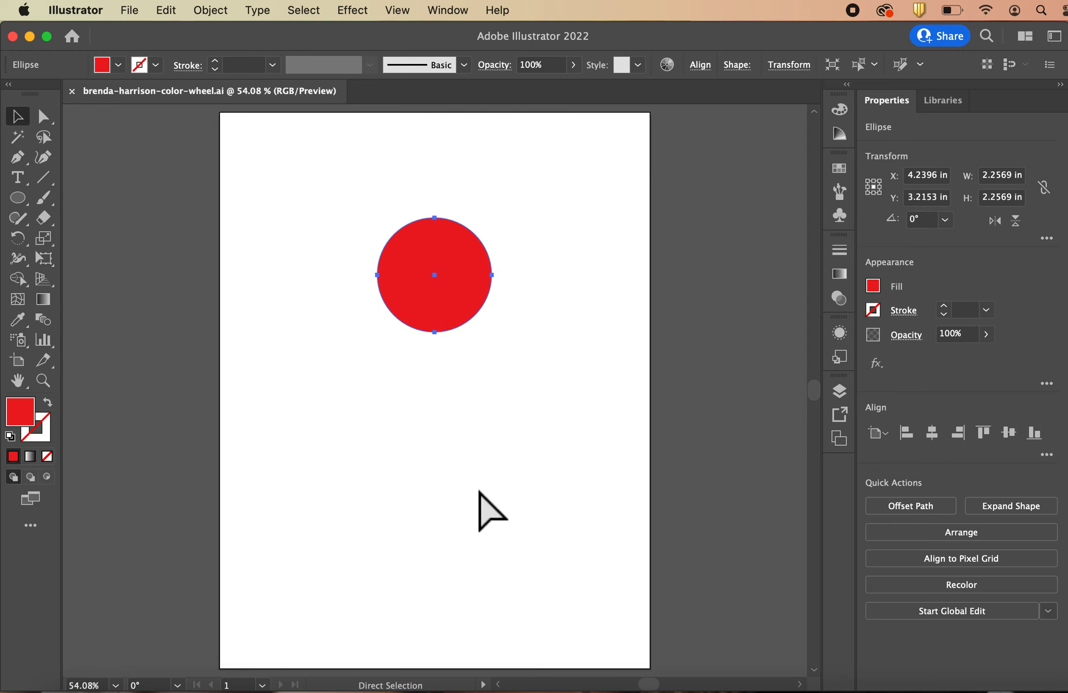
key("ctrl+v")
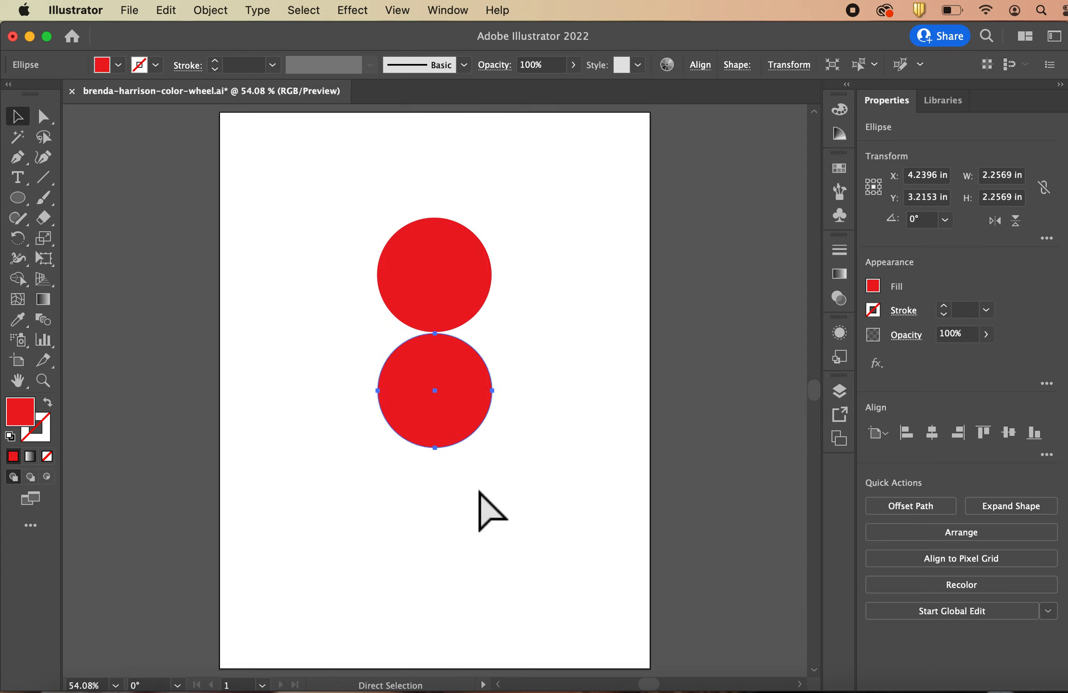
left_click_drag(484, 434, 412, 390)
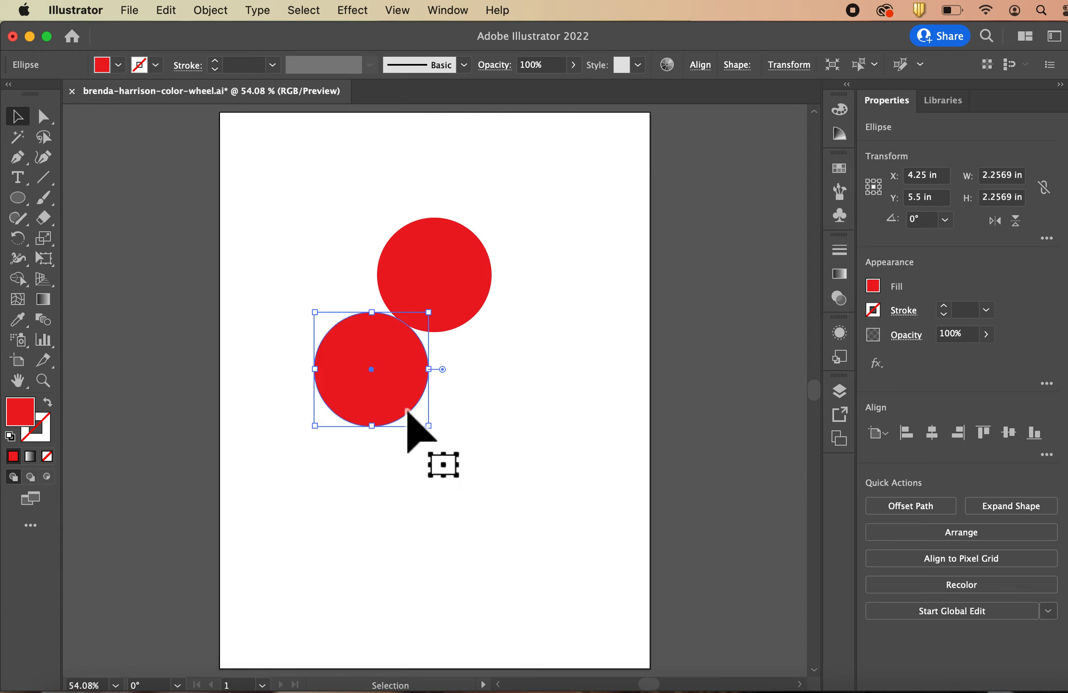
Paste a third circle at about X 5.34 in, Y 5.18 in, and shift the lower-left circle to about X 3.10 in, Y 5.13 in
key("ctrl+v")
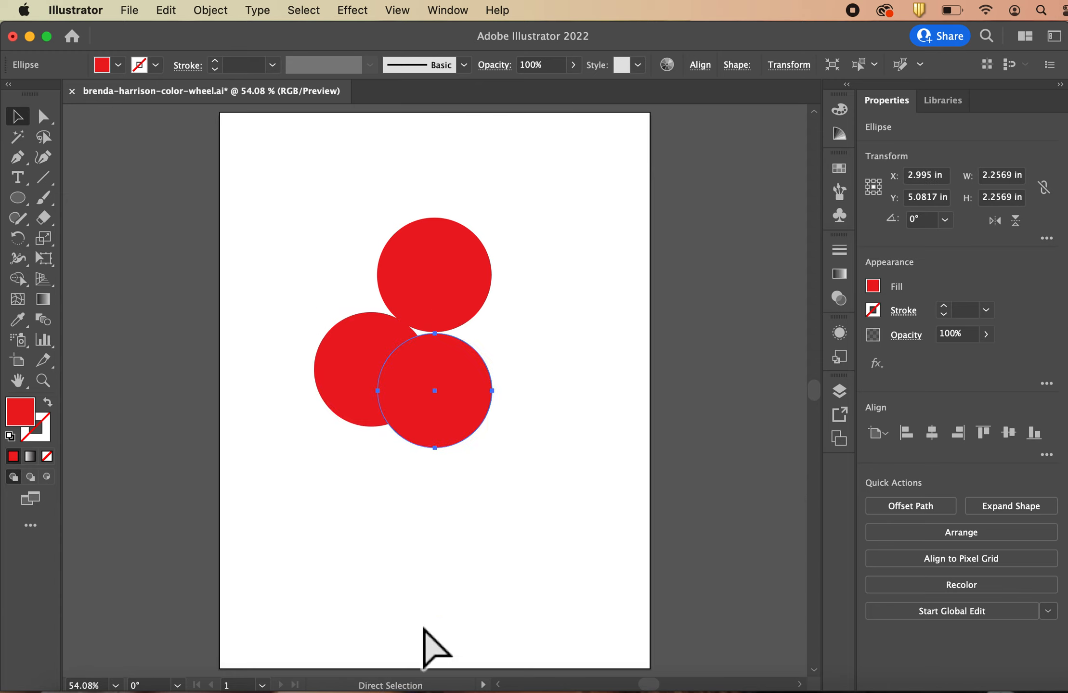
left_click_drag(443, 423, 499, 410)
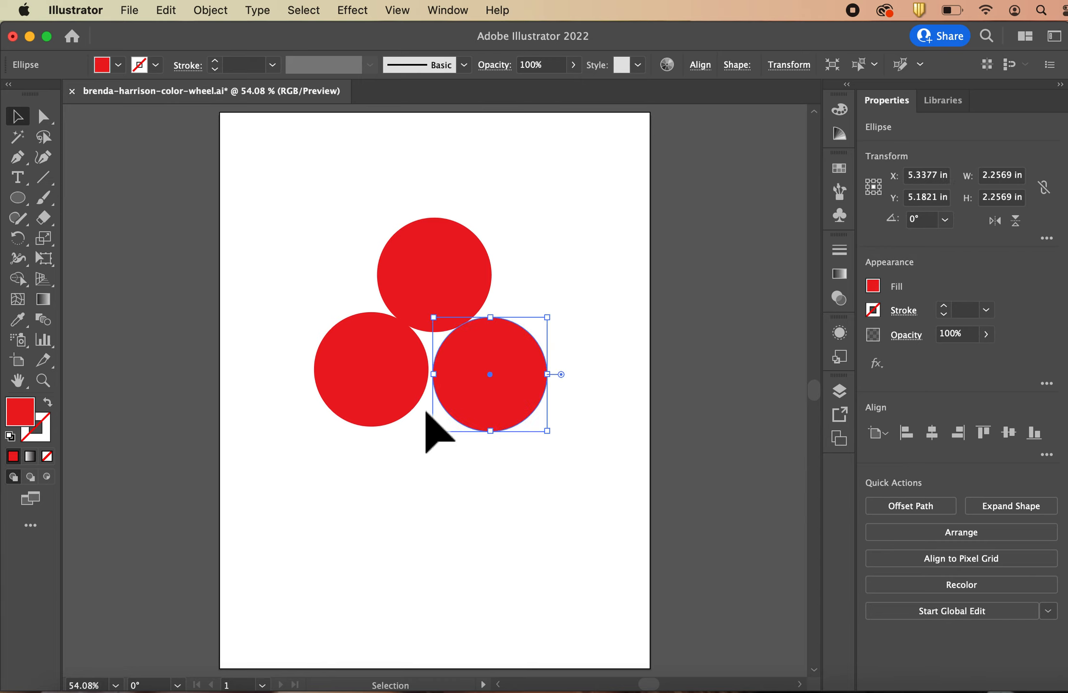
left_click_drag(395, 389, 401, 392)
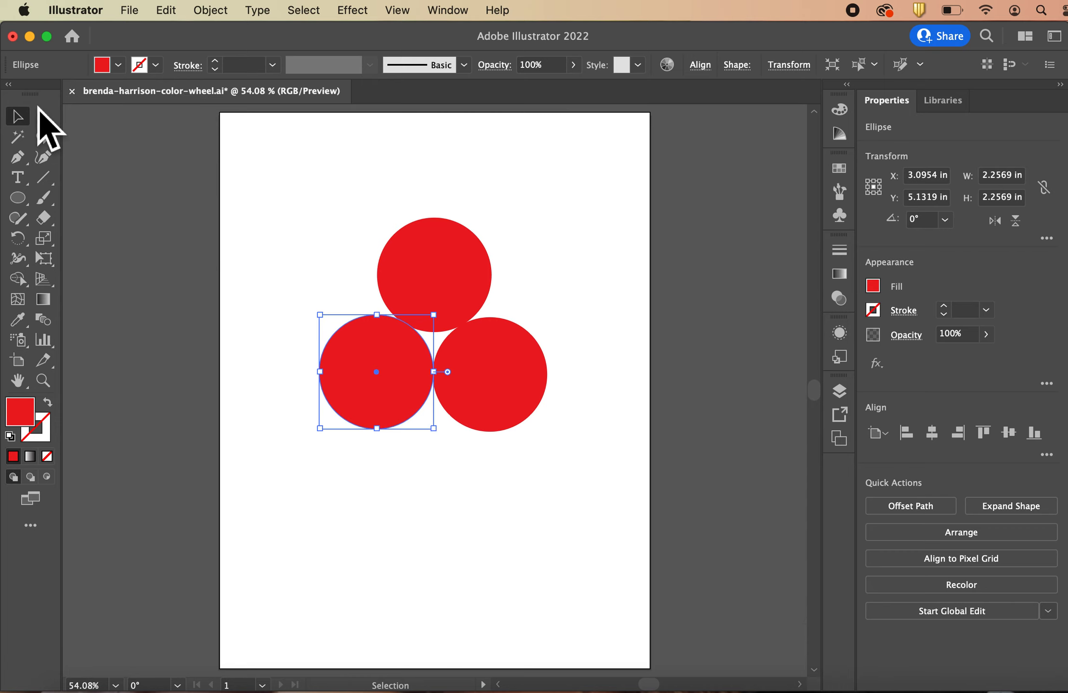
Fill the lower-left circle with the yellow swatch and the lower-right circle with the dark blue swatch
left_click(119, 66)
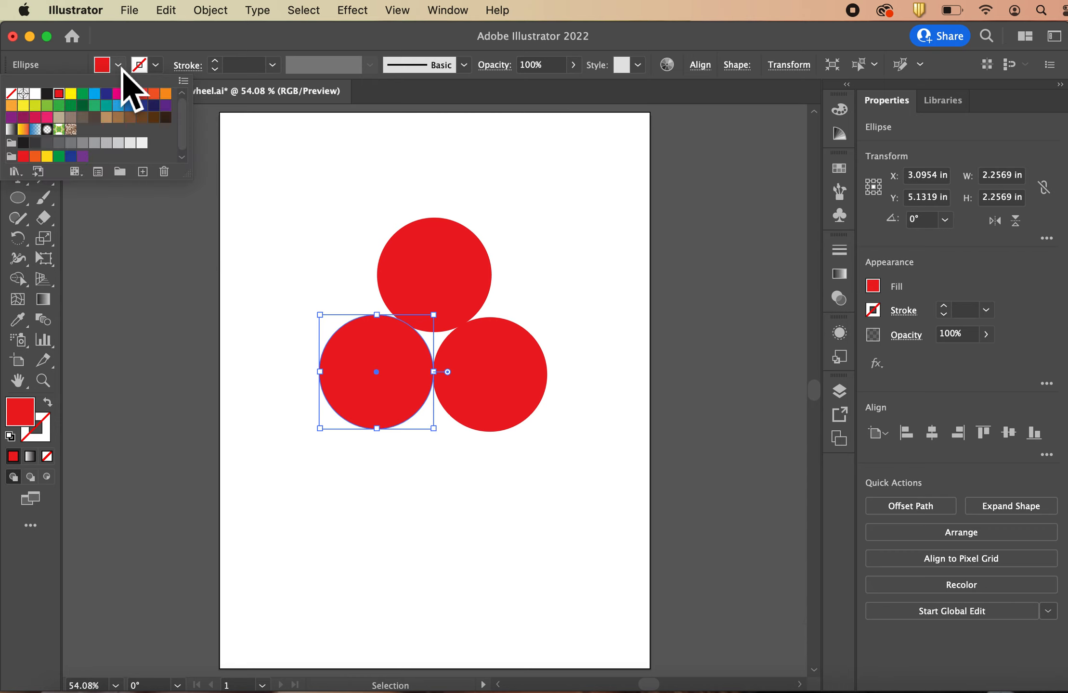
left_click(70, 93)
left_click(529, 388)
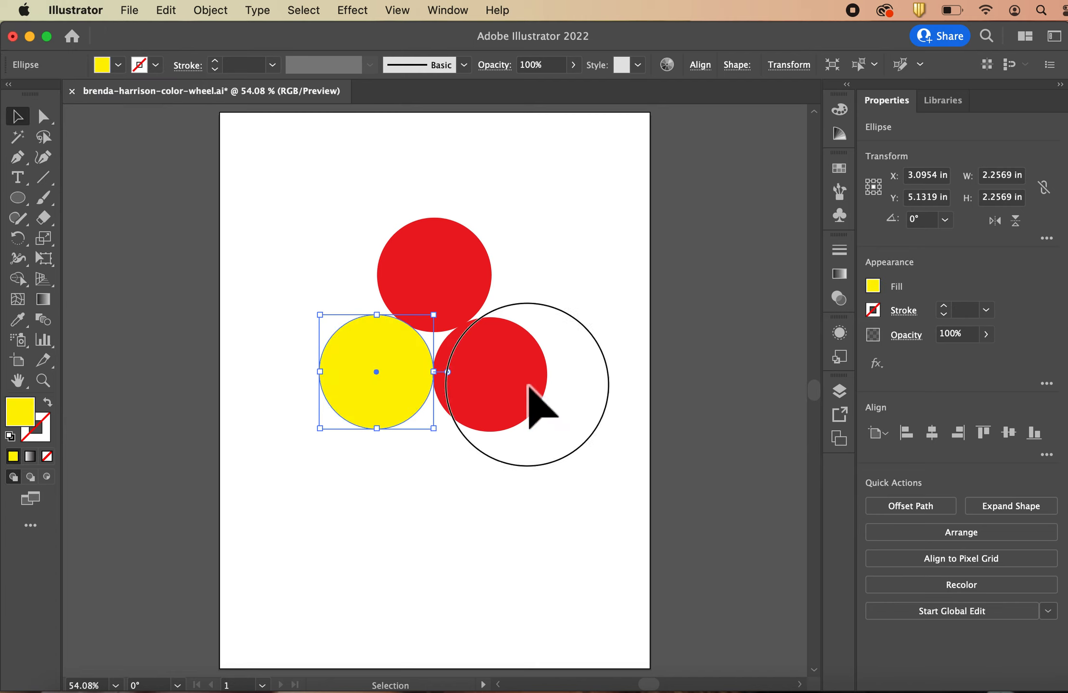
left_click(118, 66)
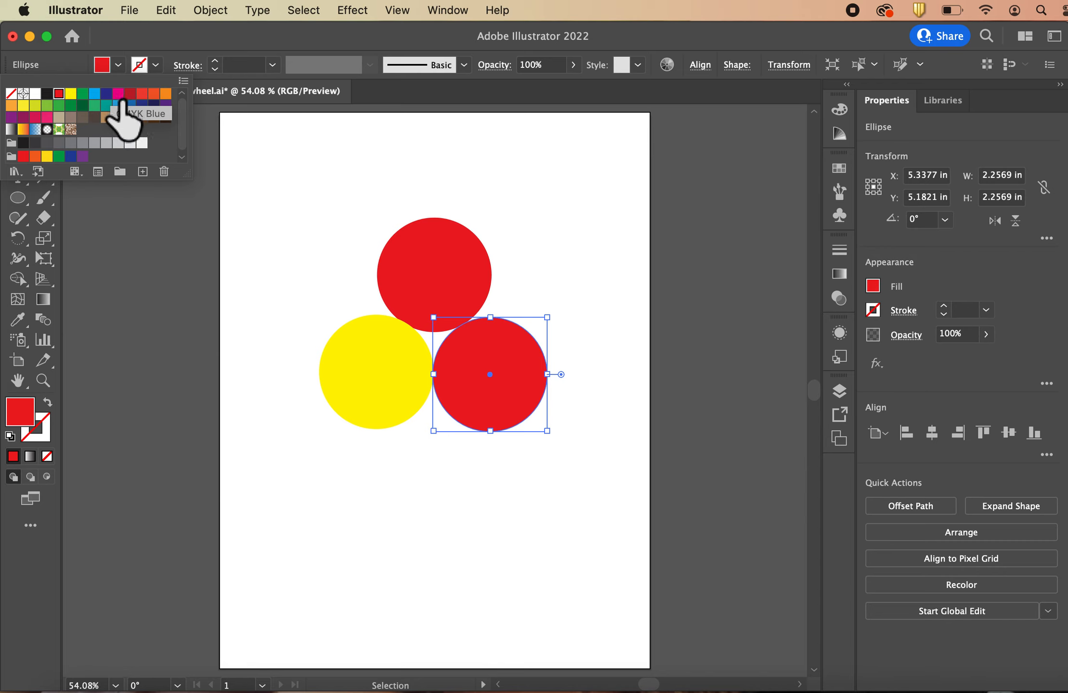
left_click(80, 159)
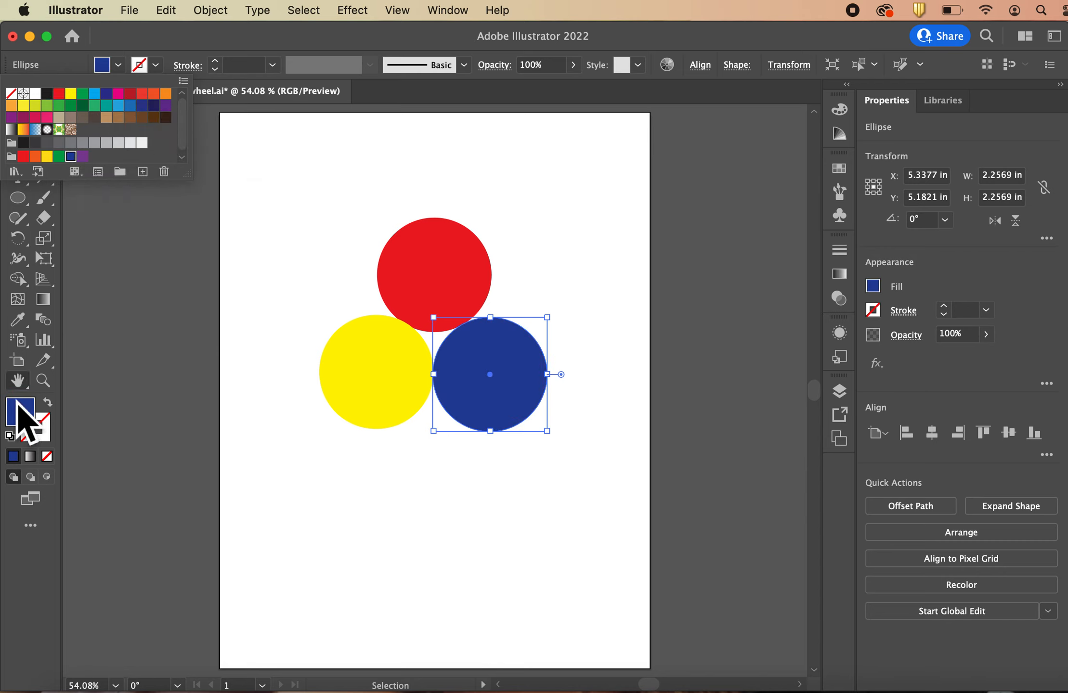
left_click(135, 380)
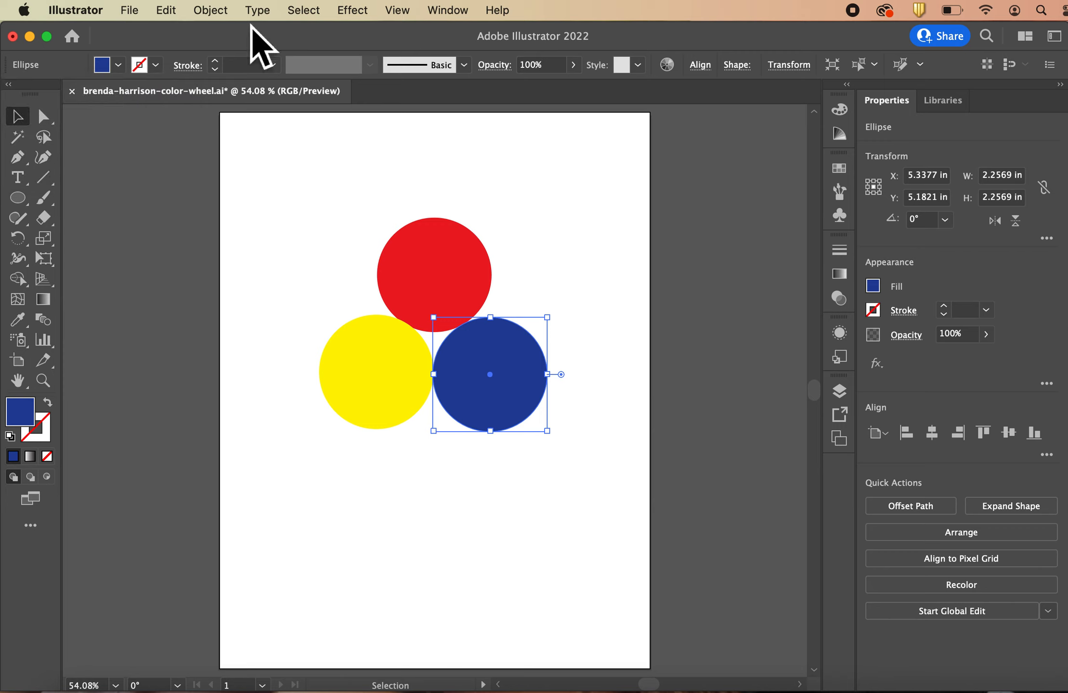
View the blue circle's fill in the Color Picker and close it without changes
left_click(19, 417)
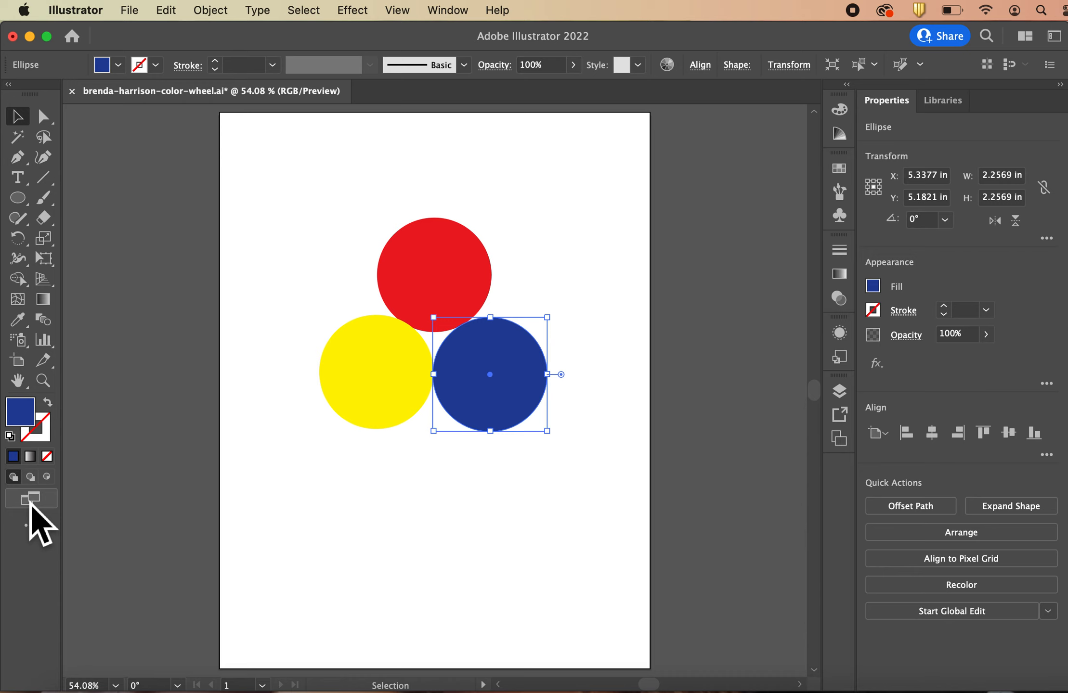
double_click(27, 419)
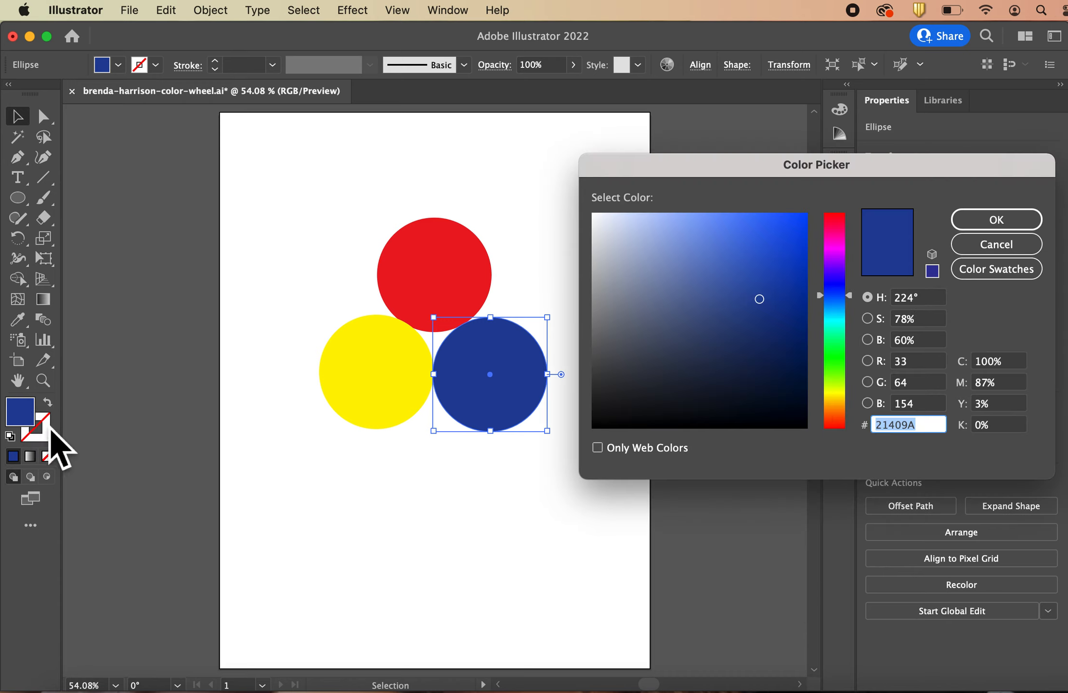
left_click(999, 251)
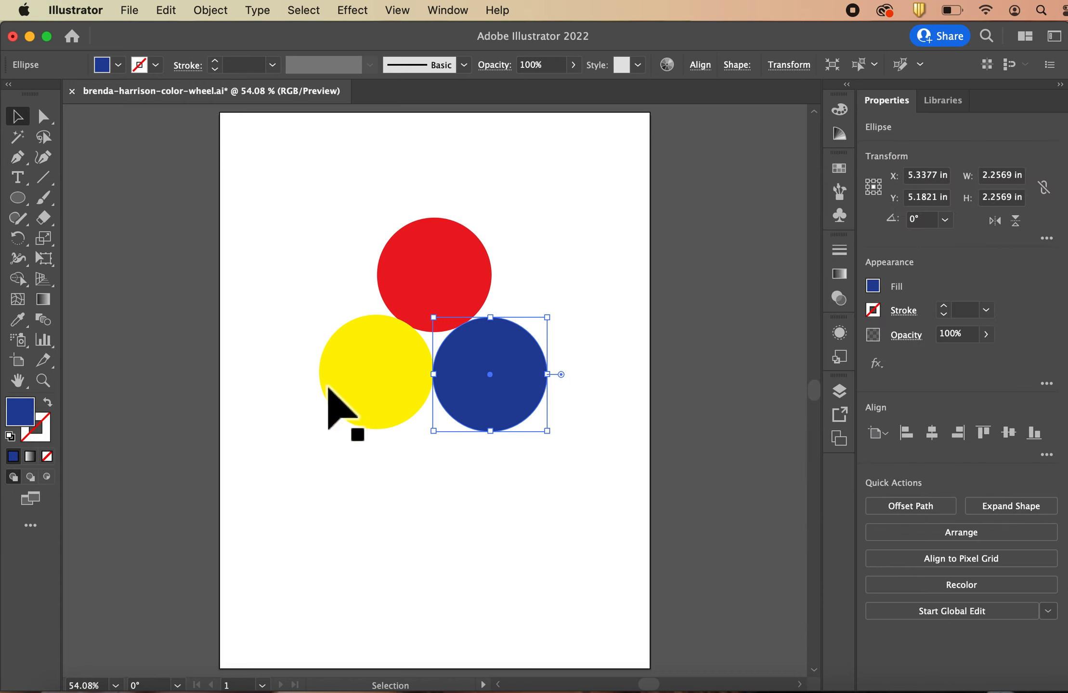
Swap the blue circle's fill and stroke and swap them back, twice
left_click(61, 409)
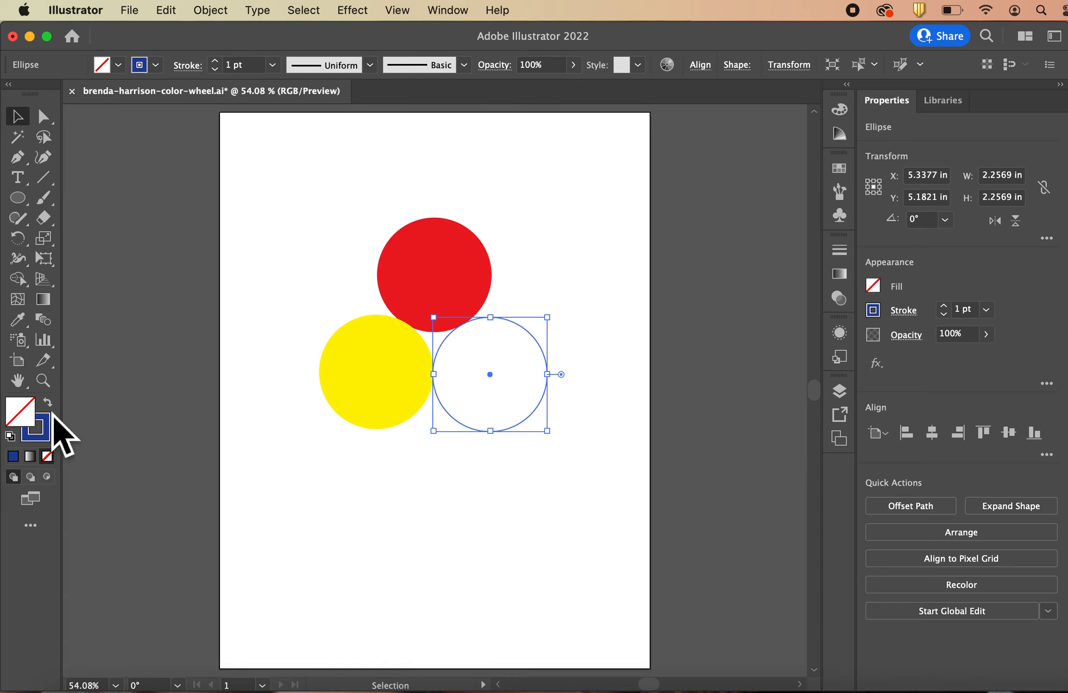
key("shift+x")
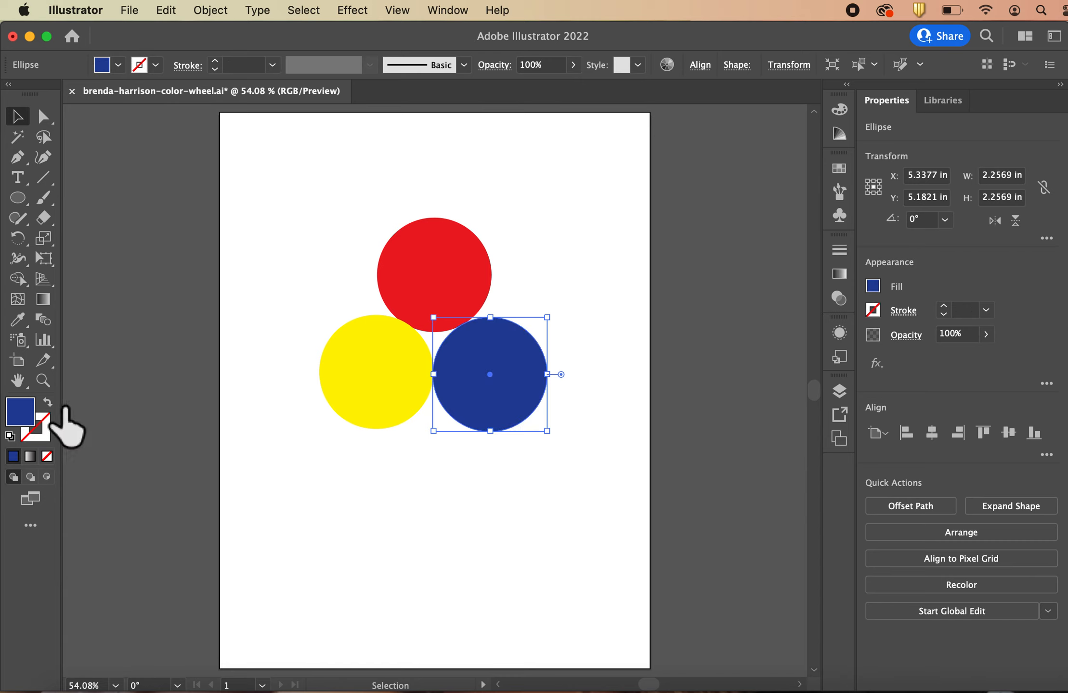
left_click(48, 403)
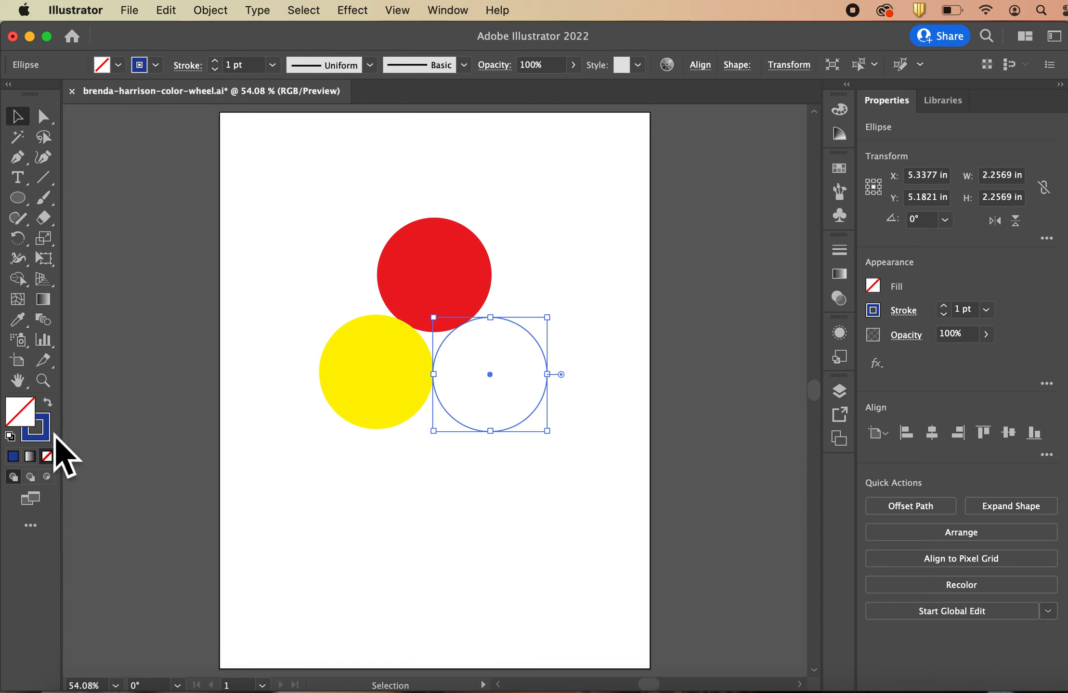
left_click(49, 404)
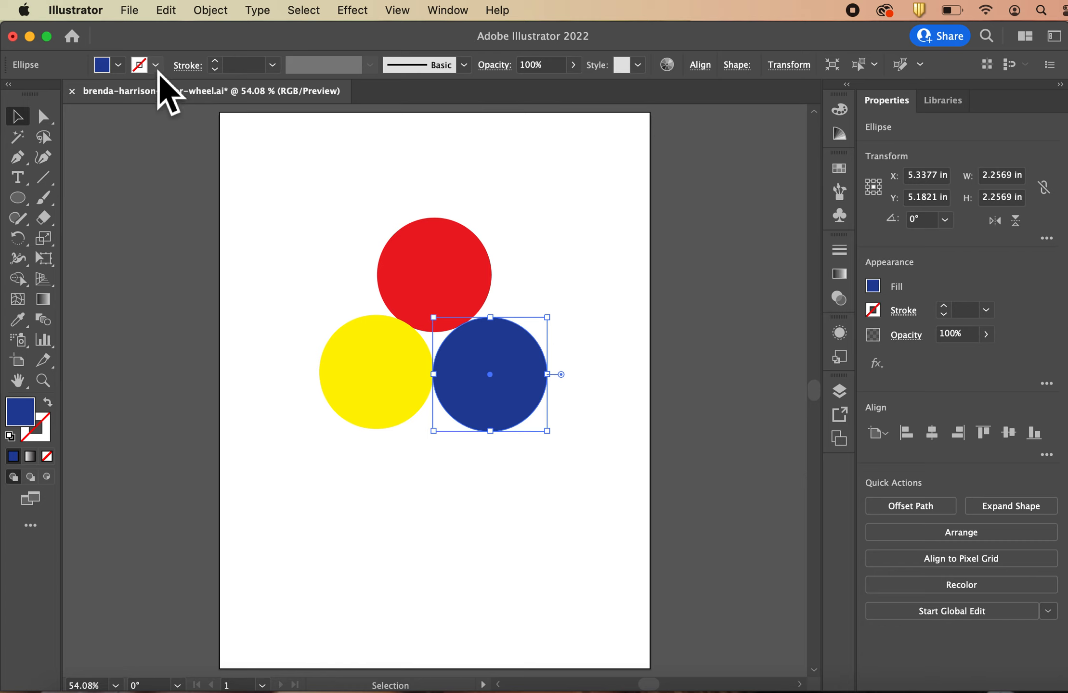
Examine the blue circle's fill color in the Color Picker, including its RGB, CMYK and hex values
left_click(50, 429)
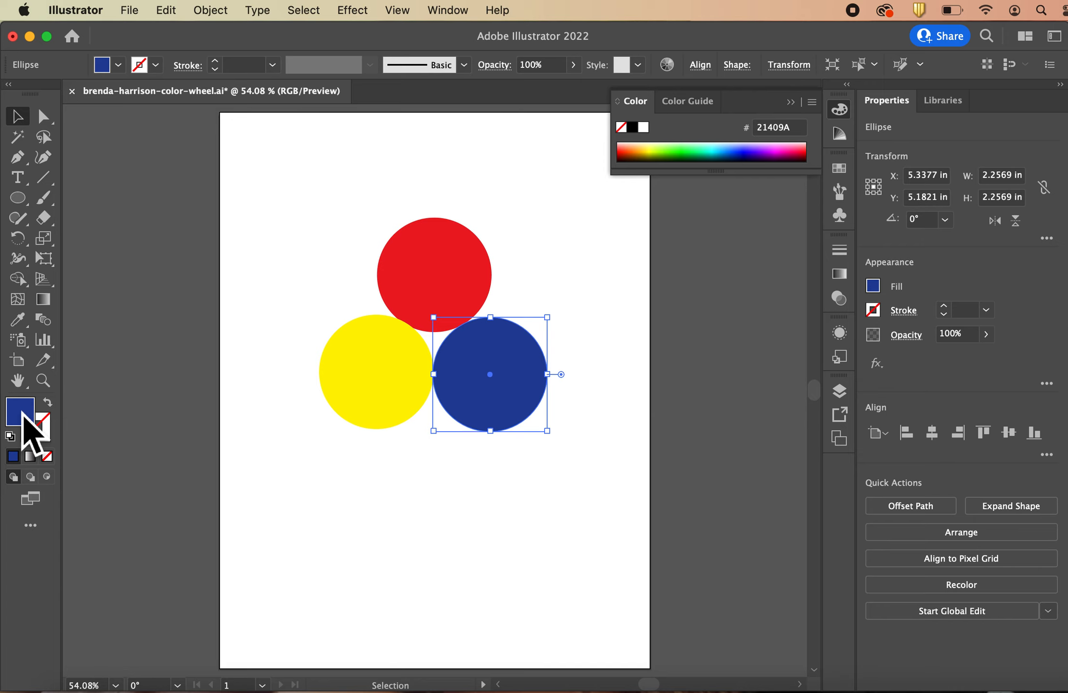
double_click(22, 413)
left_click_drag(712, 165, 709, 221)
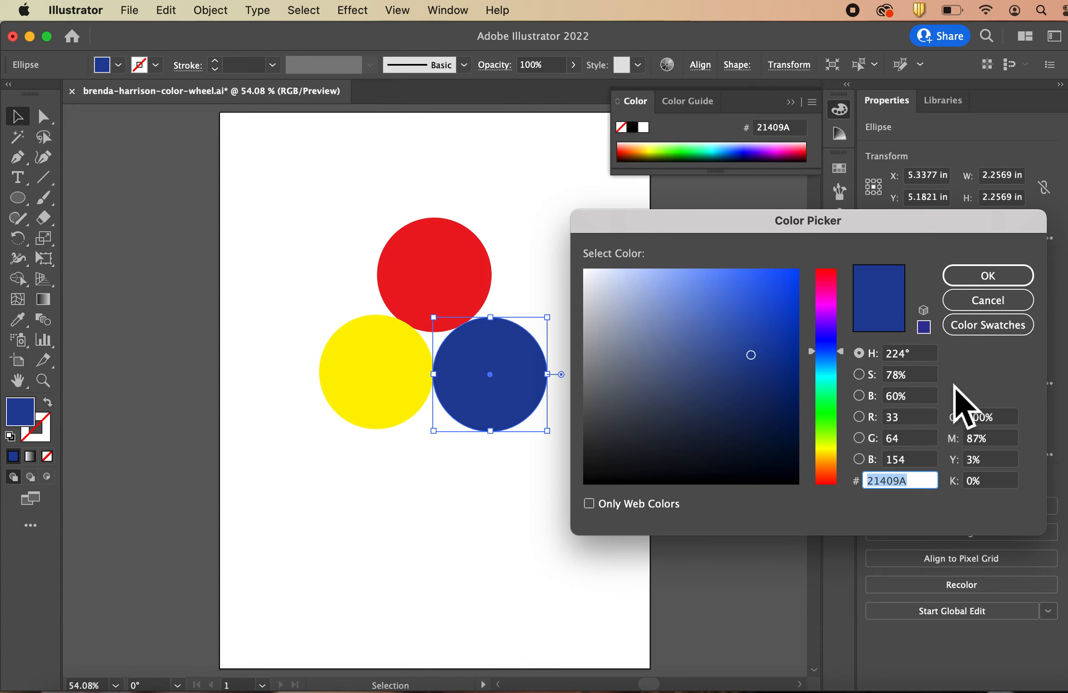
left_click(858, 418)
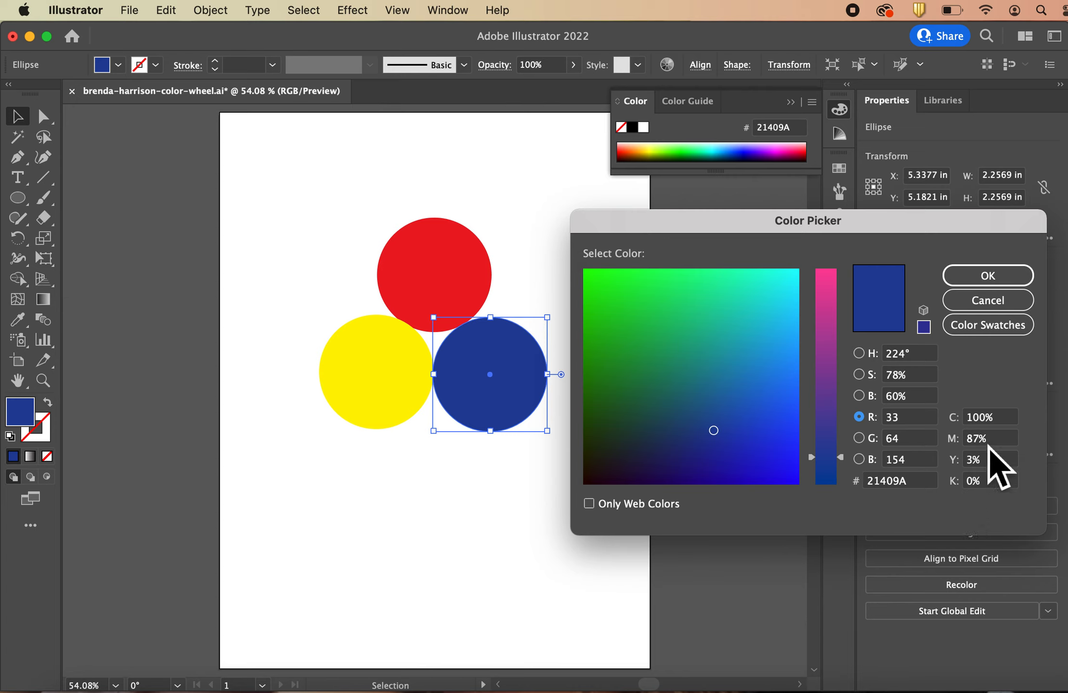
left_click(990, 420)
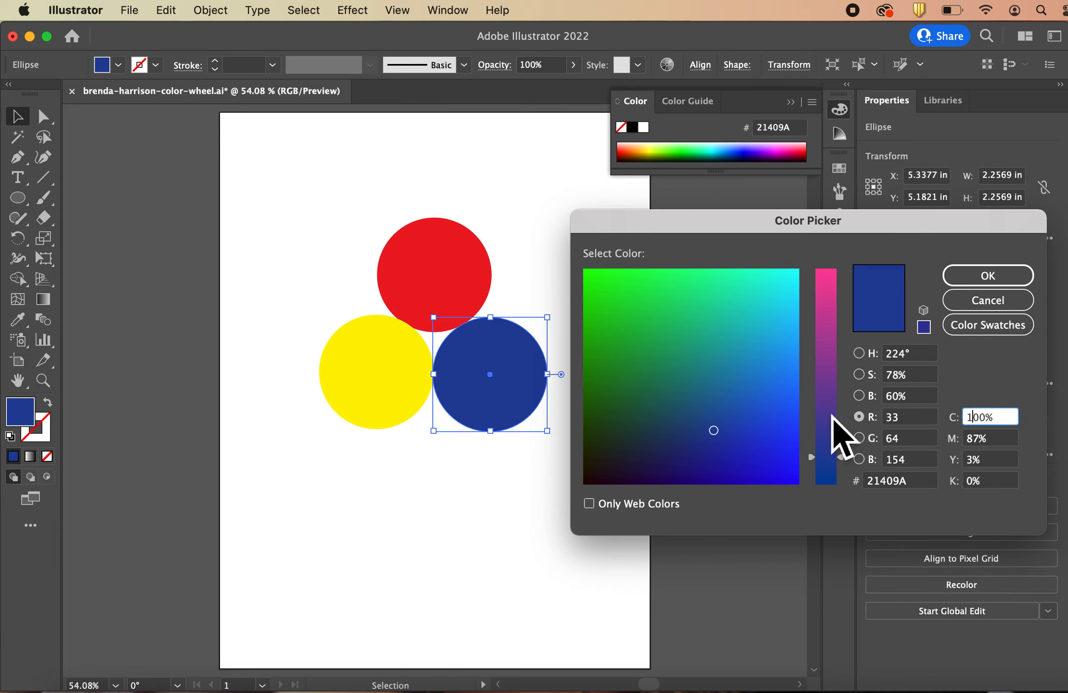
left_click(962, 421)
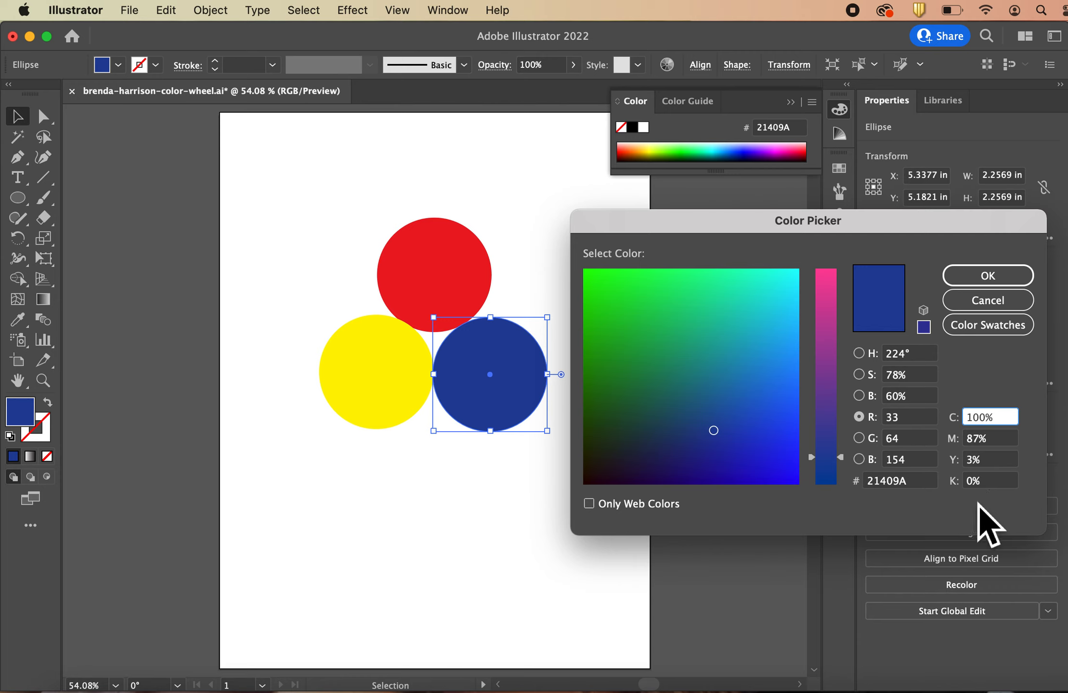
left_click(915, 486)
double_click(915, 486)
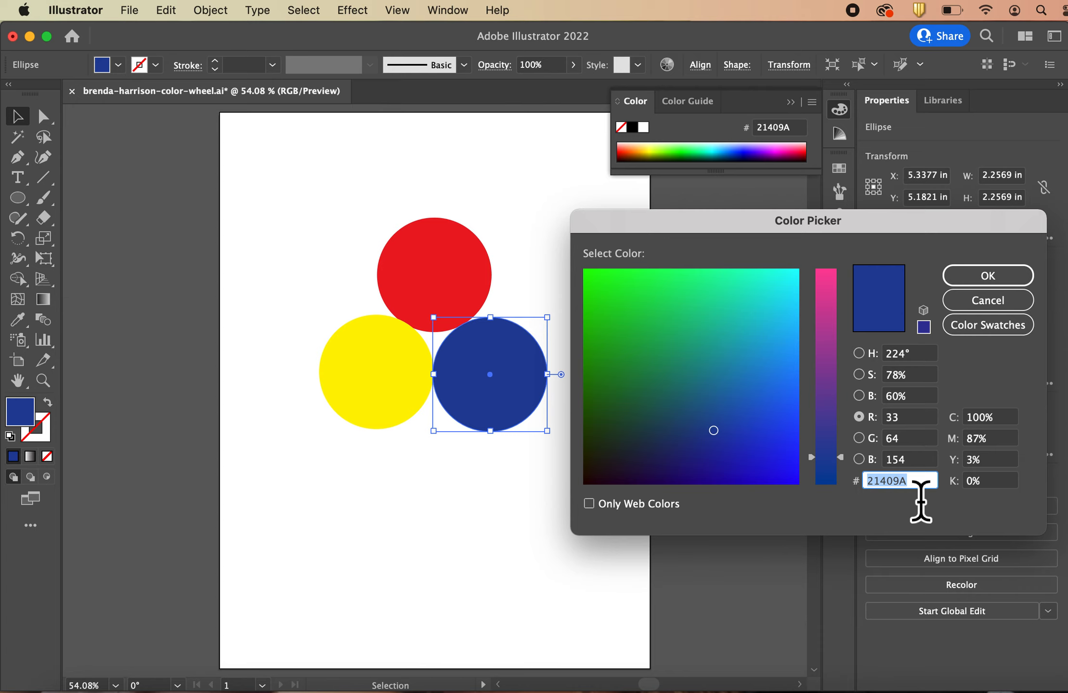
Change the large blue circle's fill to the brighter blue 131CBF with hue 238°, then deselect the circle
left_click(864, 361)
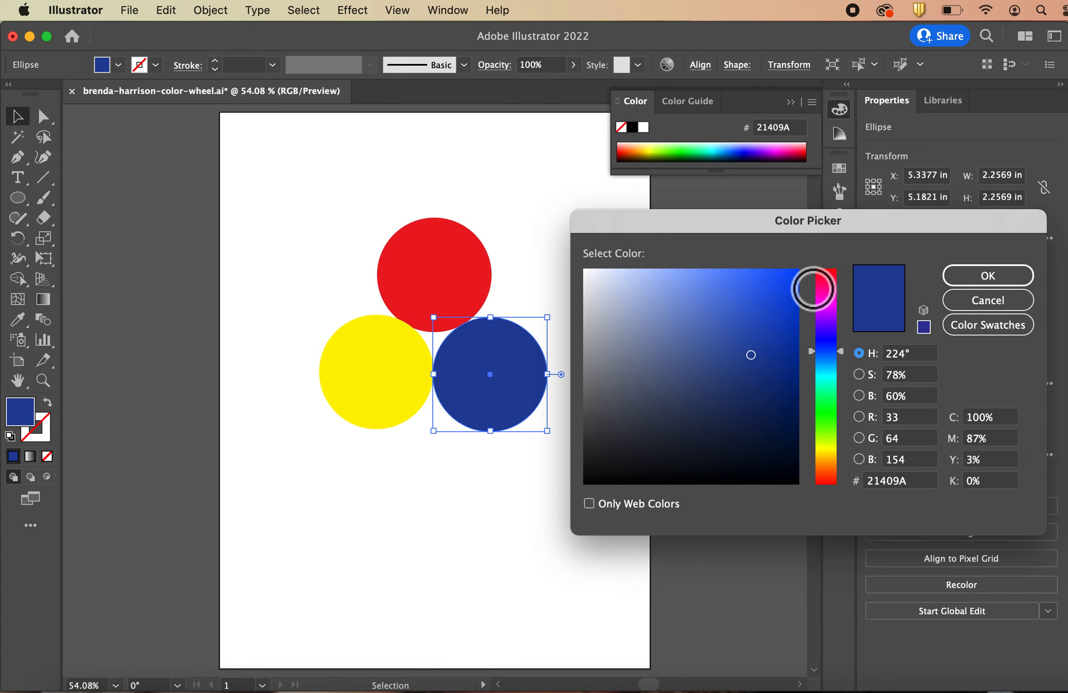
left_click(848, 360)
mouse_move(849, 361)
left_mouse_down()
mouse_move(851, 309)
mouse_move(862, 341)
left_mouse_up()
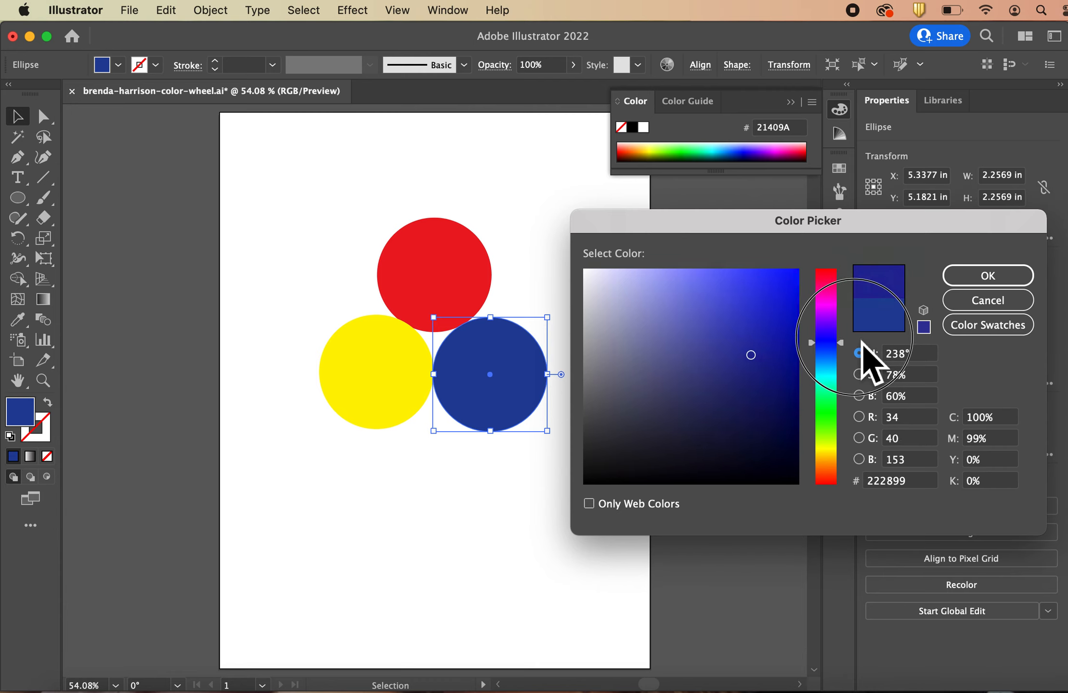
left_click(780, 322)
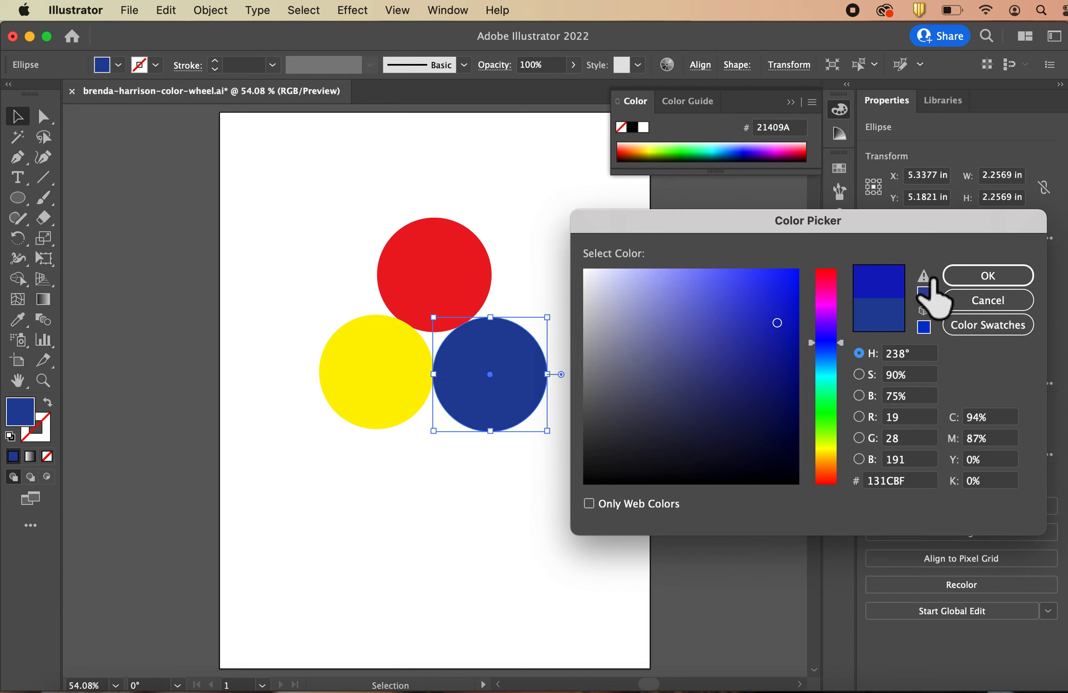
left_click(1004, 283)
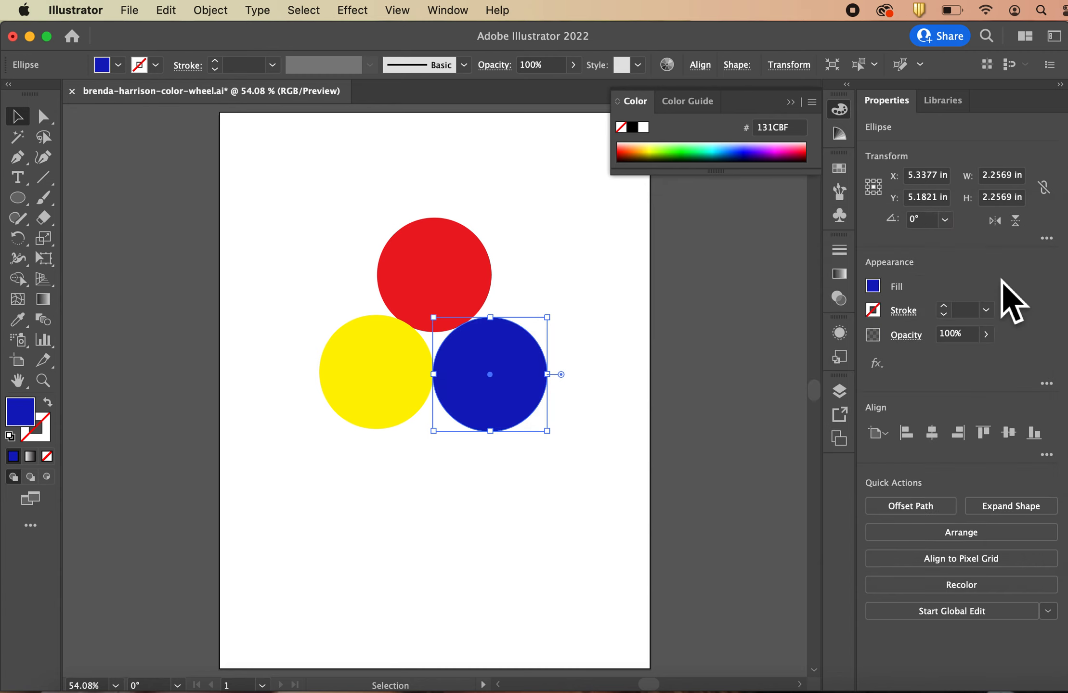
left_click(613, 312)
Add a new layer above the primary colors layer and name it for the secondary colors
left_click(839, 394)
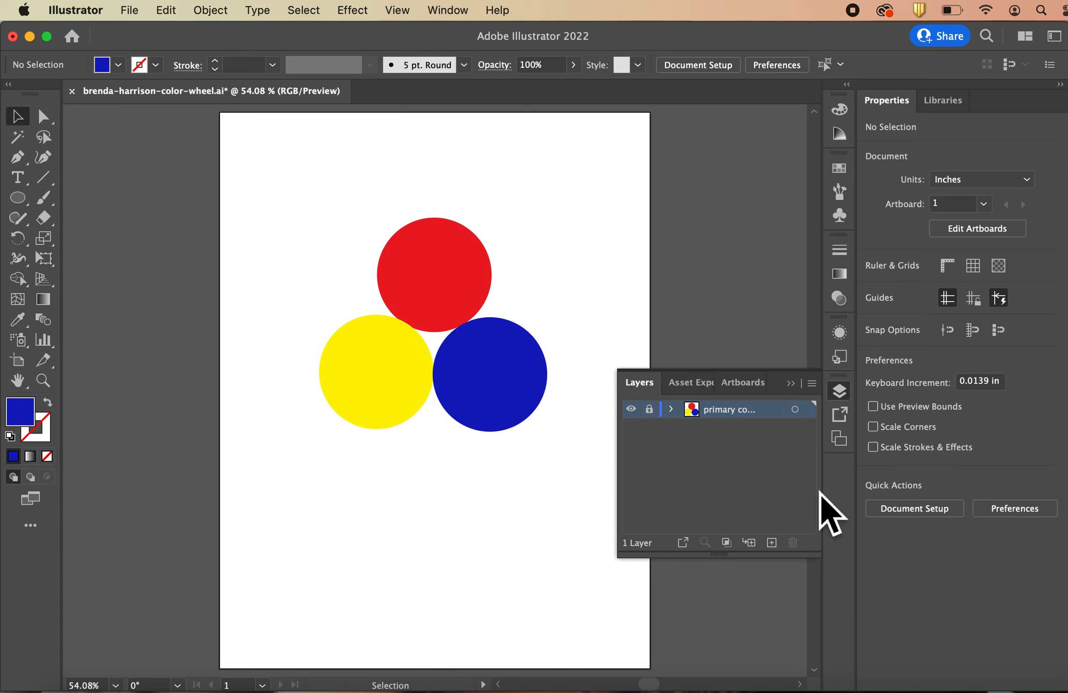
left_click(771, 543)
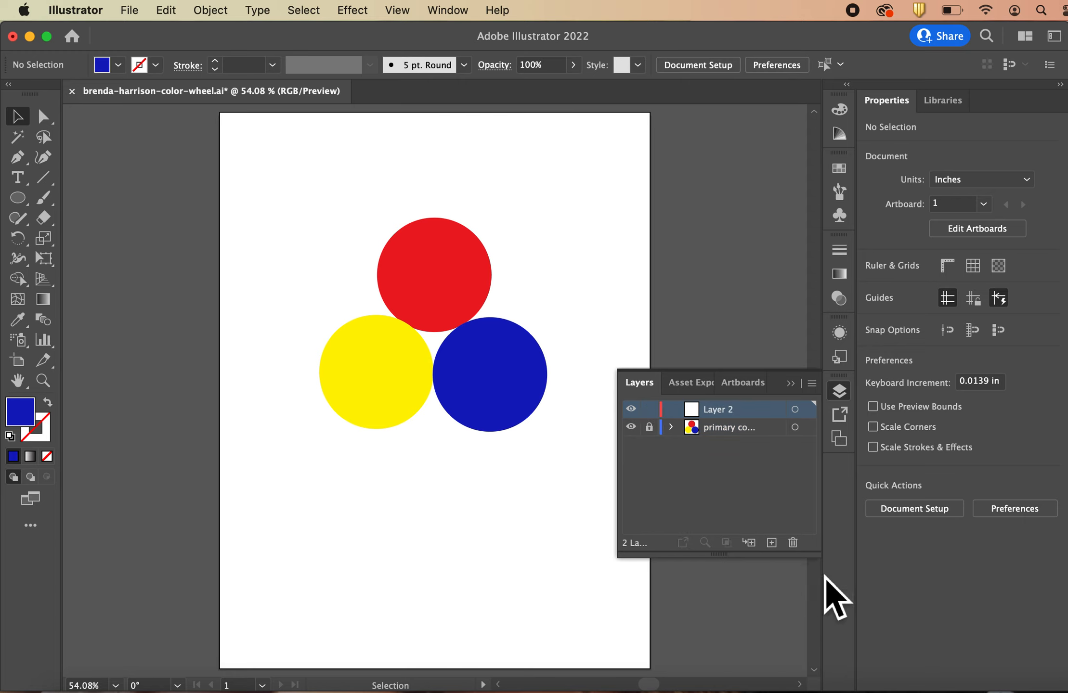
double_click(722, 409)
type("secon")
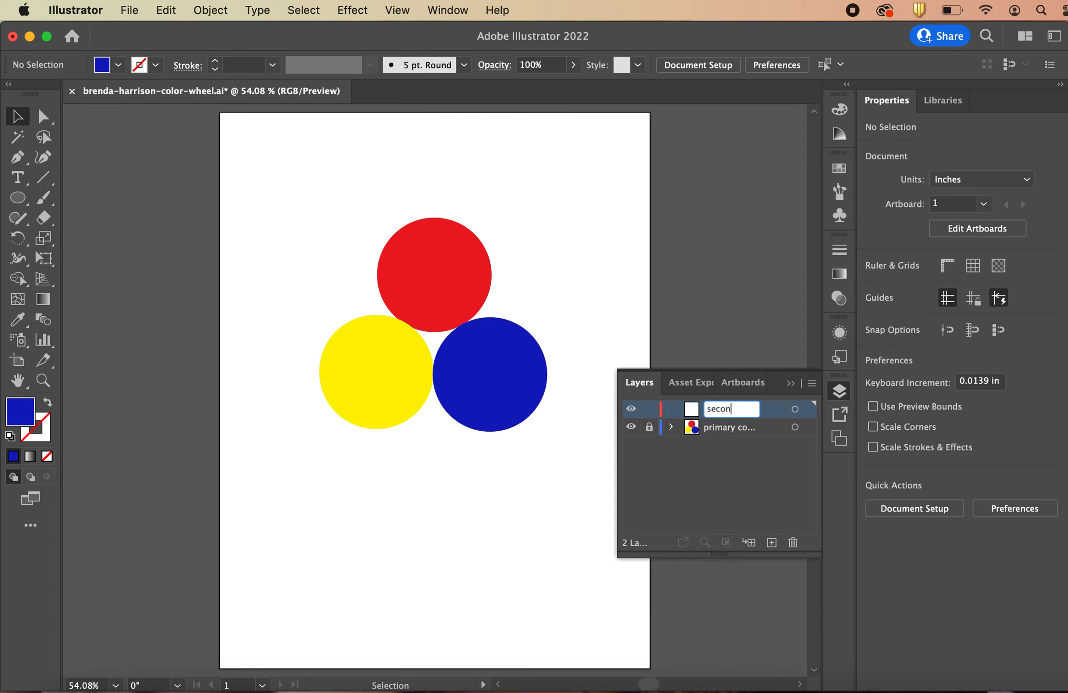
key("Return")
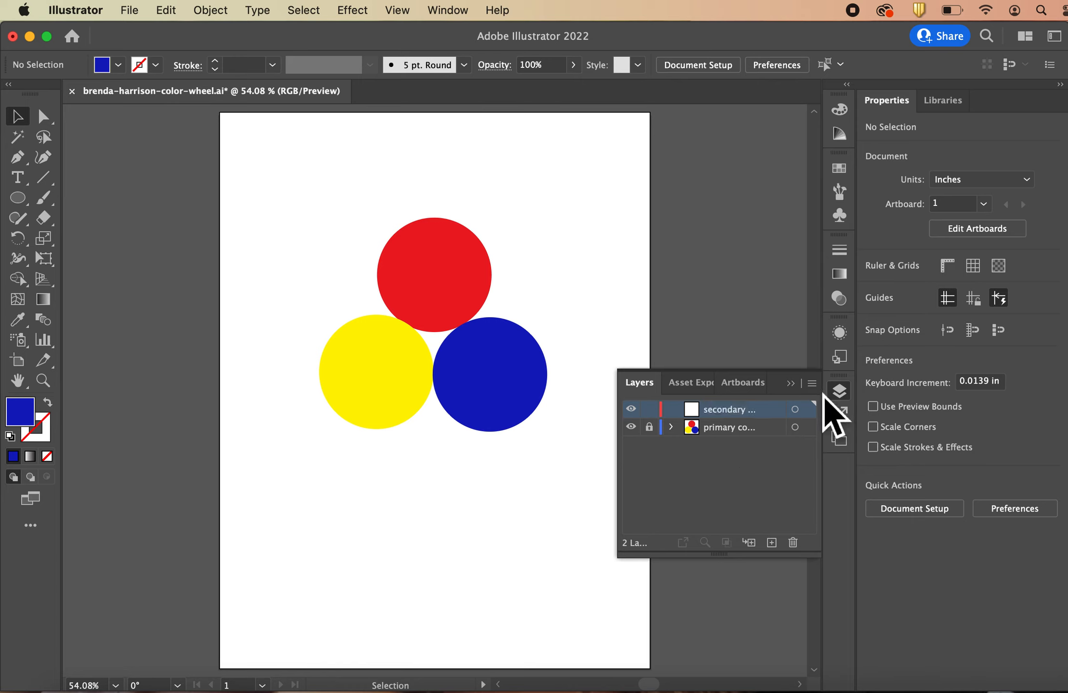
left_click(794, 387)
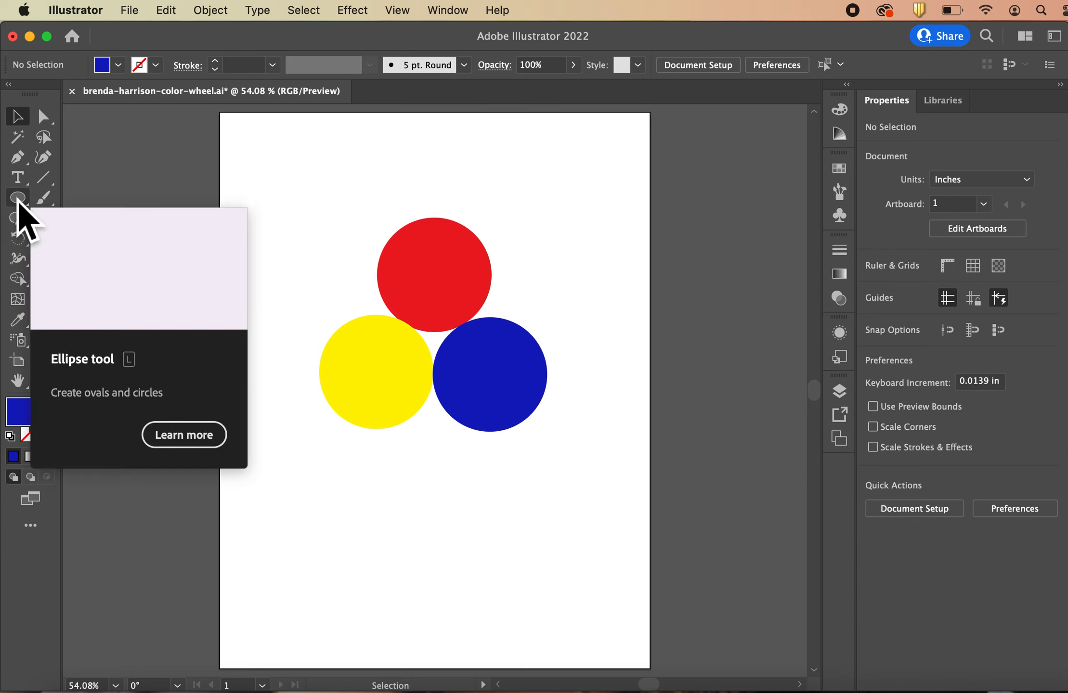
Draw a circle about 1.39 in in diameter overlapping the left edge of the red circle and the top of the yellow circle
left_click(18, 199)
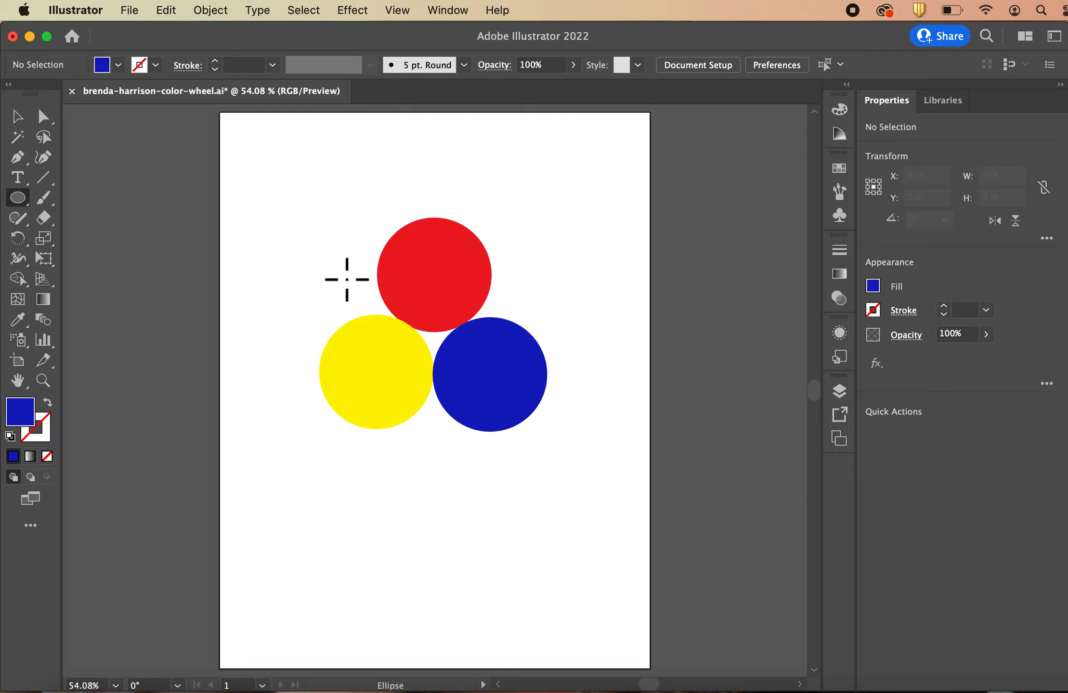
mouse_move(346, 279)
left_mouse_down()
mouse_move(375, 342)
mouse_move(400, 350)
mouse_move(419, 302)
mouse_move(401, 369)
mouse_move(406, 339)
mouse_move(393, 339)
mouse_move(404, 351)
left_mouse_up()
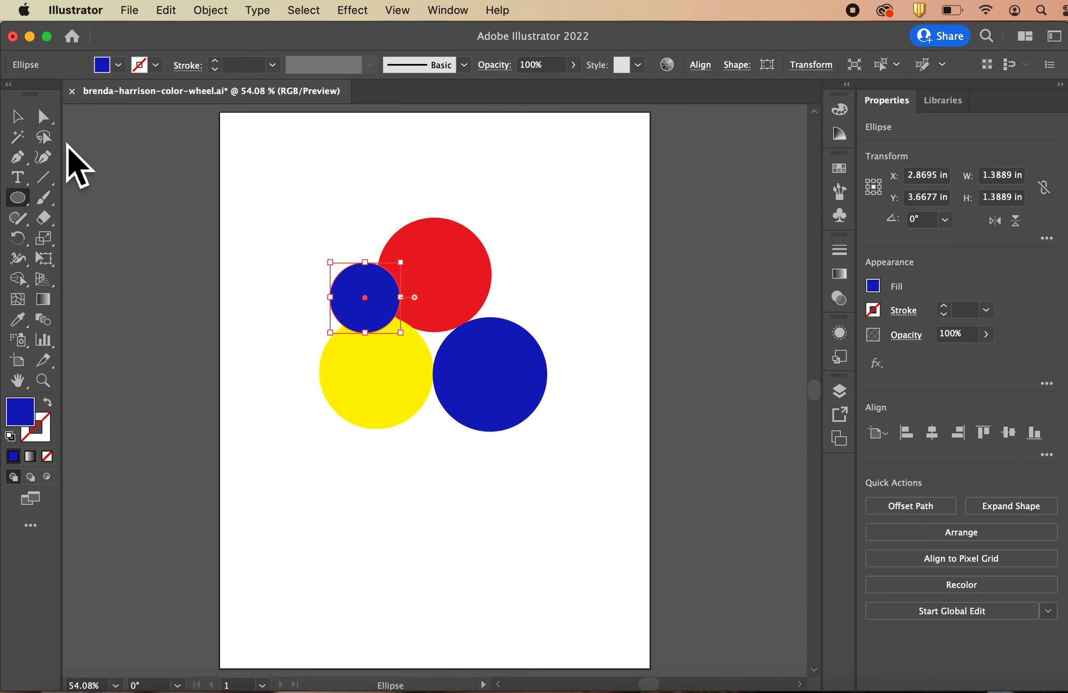
left_click(22, 122)
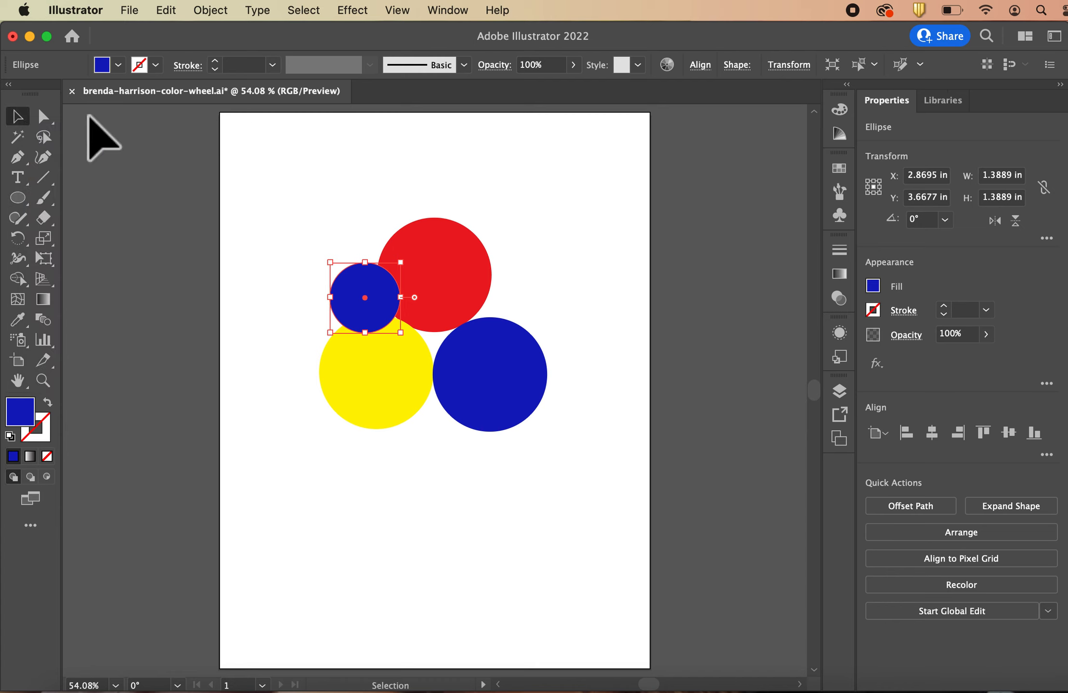
left_click(90, 131)
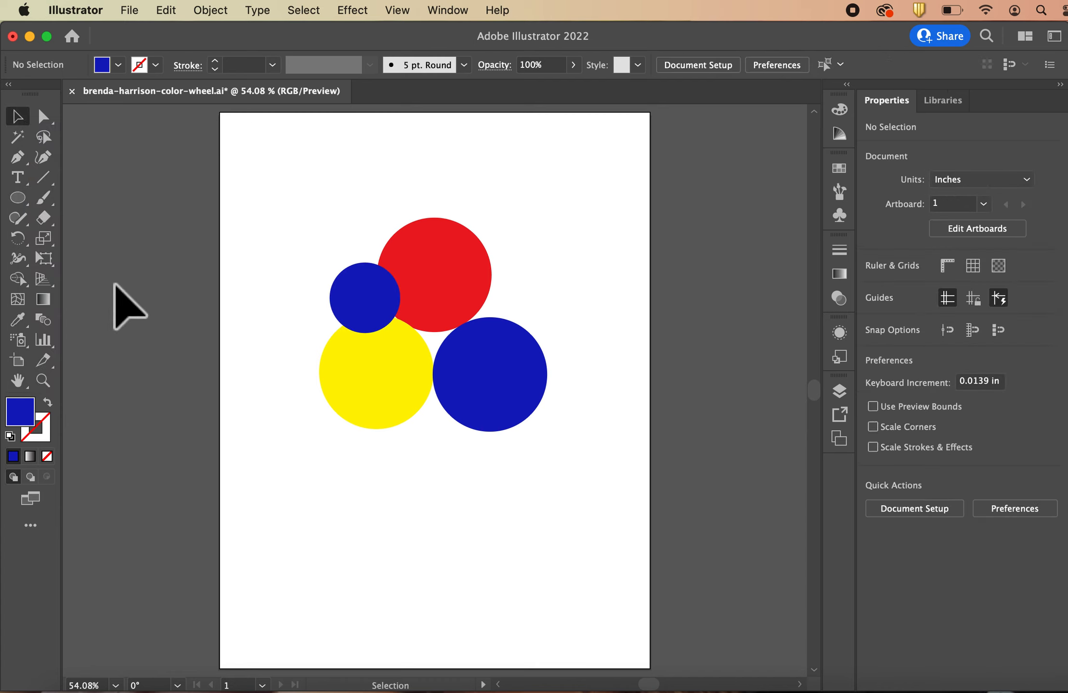
Shift the small blue circle between the red and yellow circles to about X 2.80 in, Y 3.62 in
left_click(368, 304)
left_click(162, 300)
left_click(374, 300)
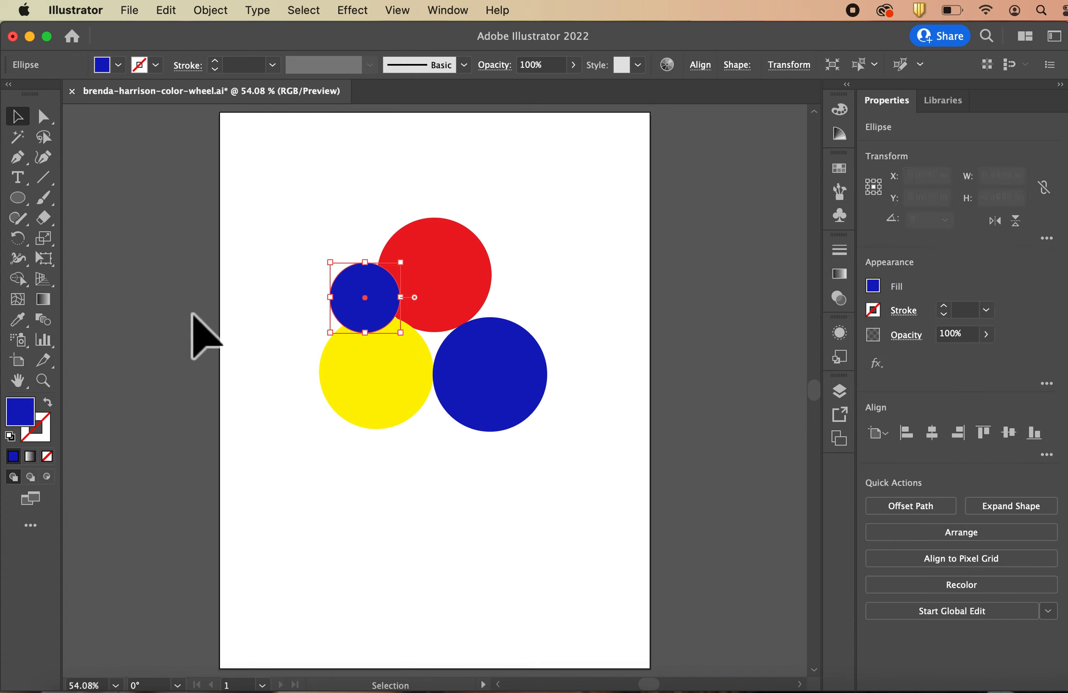
left_click(193, 314)
left_click(370, 309)
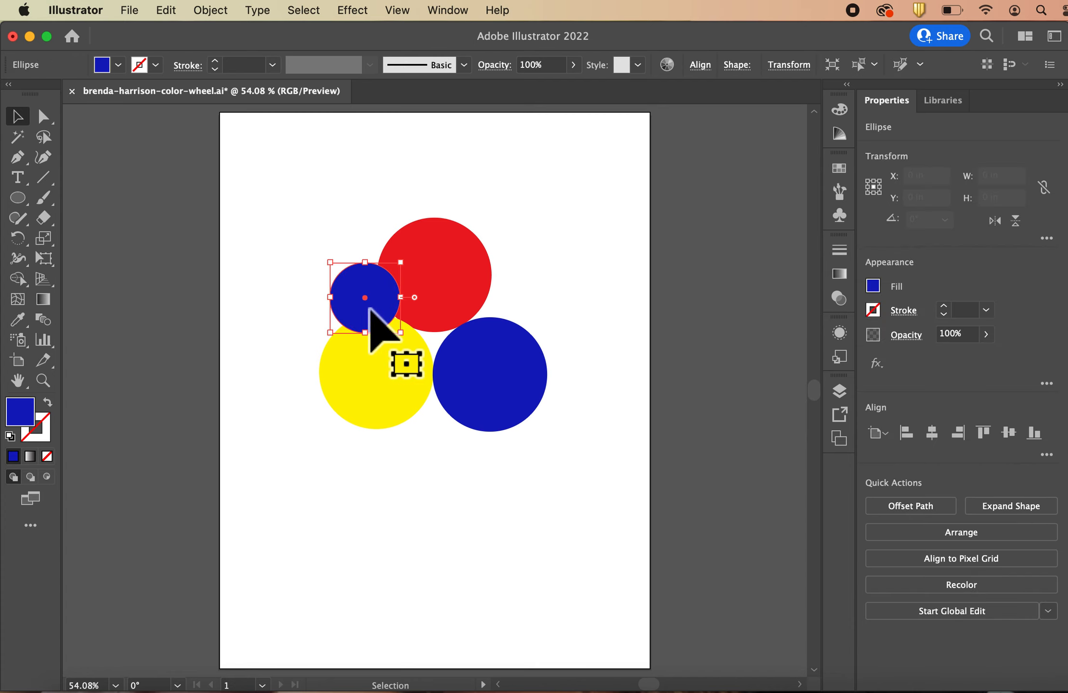
mouse_move(385, 311)
left_mouse_down()
mouse_move(372, 305)
mouse_move(388, 319)
left_mouse_up()
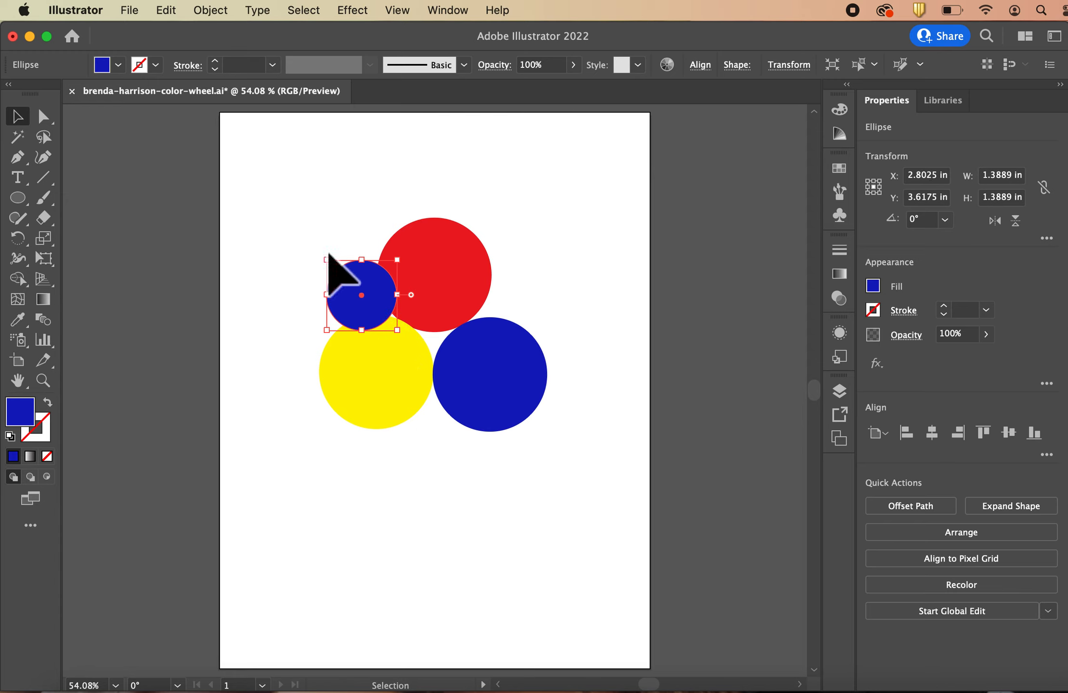
Copy the small circle and paste two duplicates, at about X 4.18 in, Y 6.34 in and about X 5.66 in, Y 3.71 in
key("a")
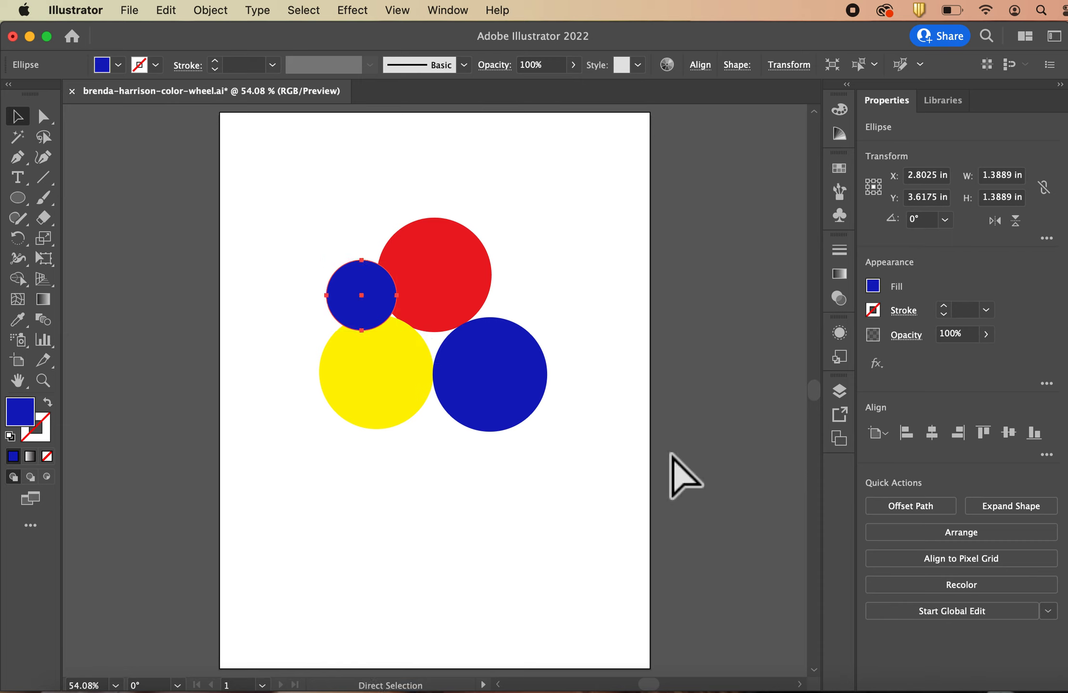
key("v")
key("super+c")
key("super+v")
left_click_drag(456, 417, 452, 460)
left_click(636, 529)
key("super+v")
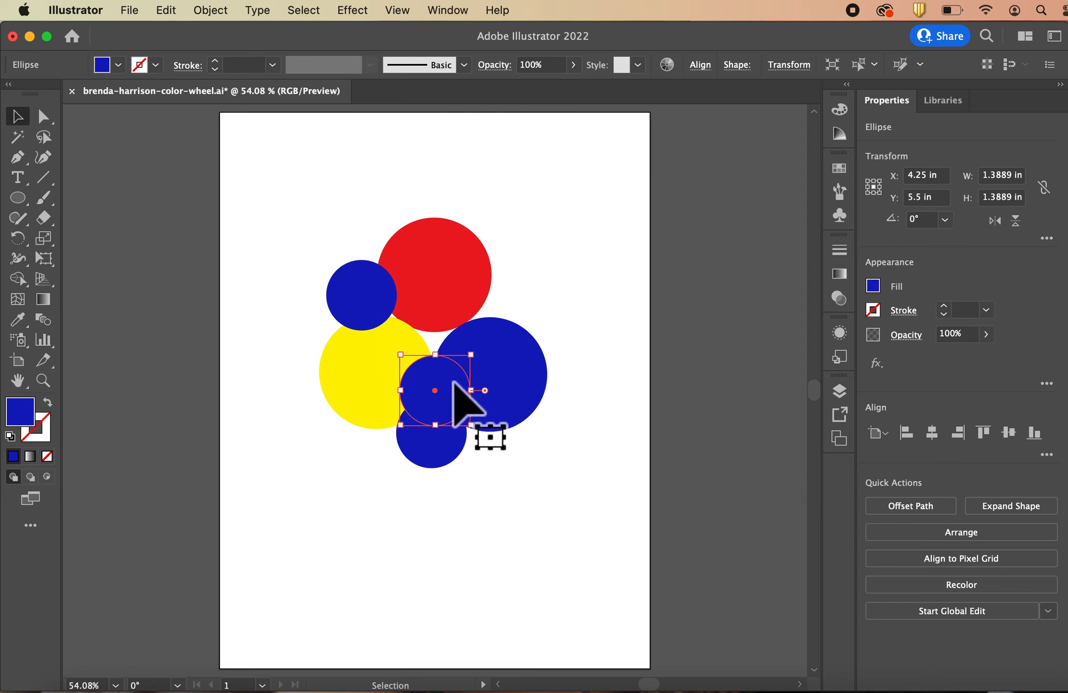
left_click_drag(445, 397, 518, 308)
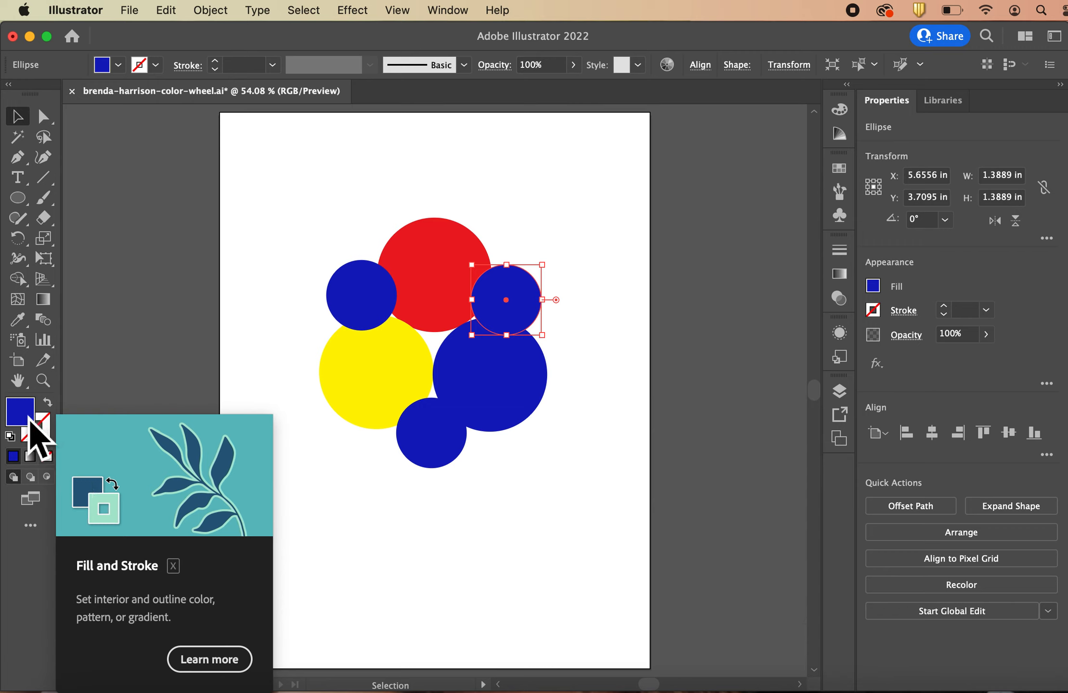
Fill the small circle between the red and blue circles with purple 7A15BC
double_click(30, 419)
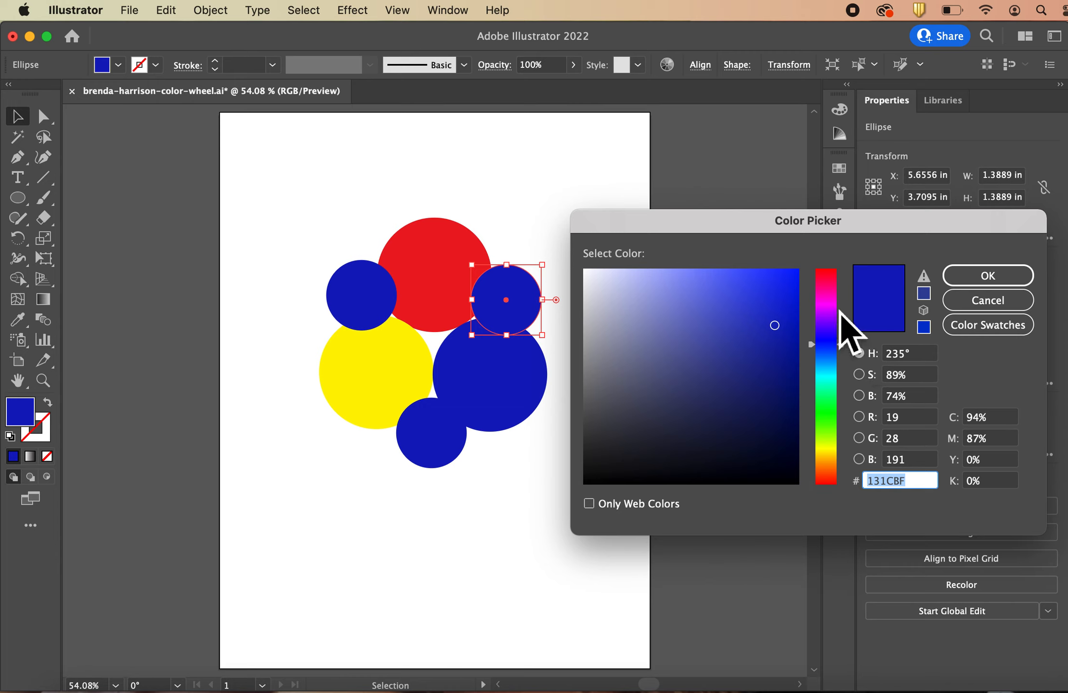
left_click_drag(848, 351, 854, 320)
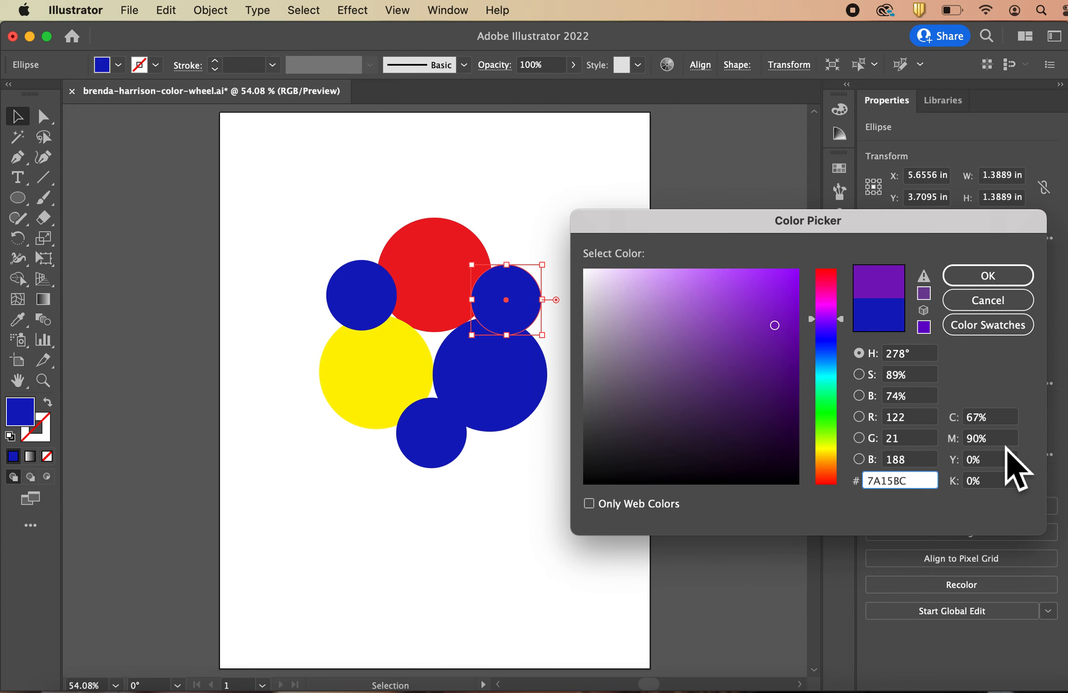
left_click(989, 284)
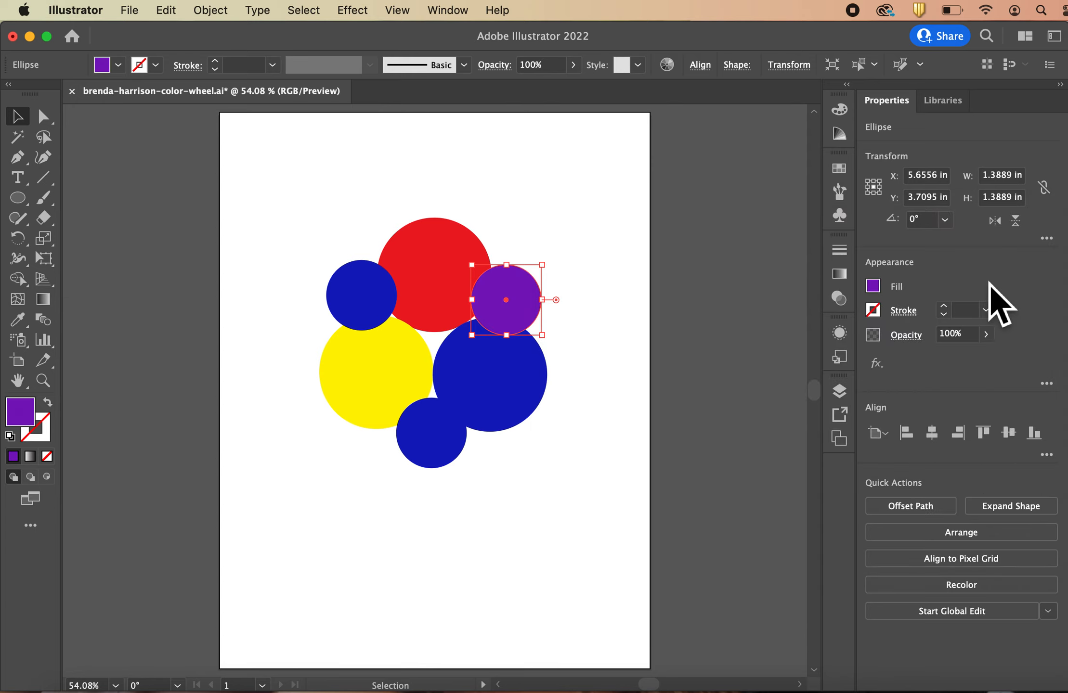
Fill the small circle between the yellow and blue circles with green 15BC2D
left_click(419, 439)
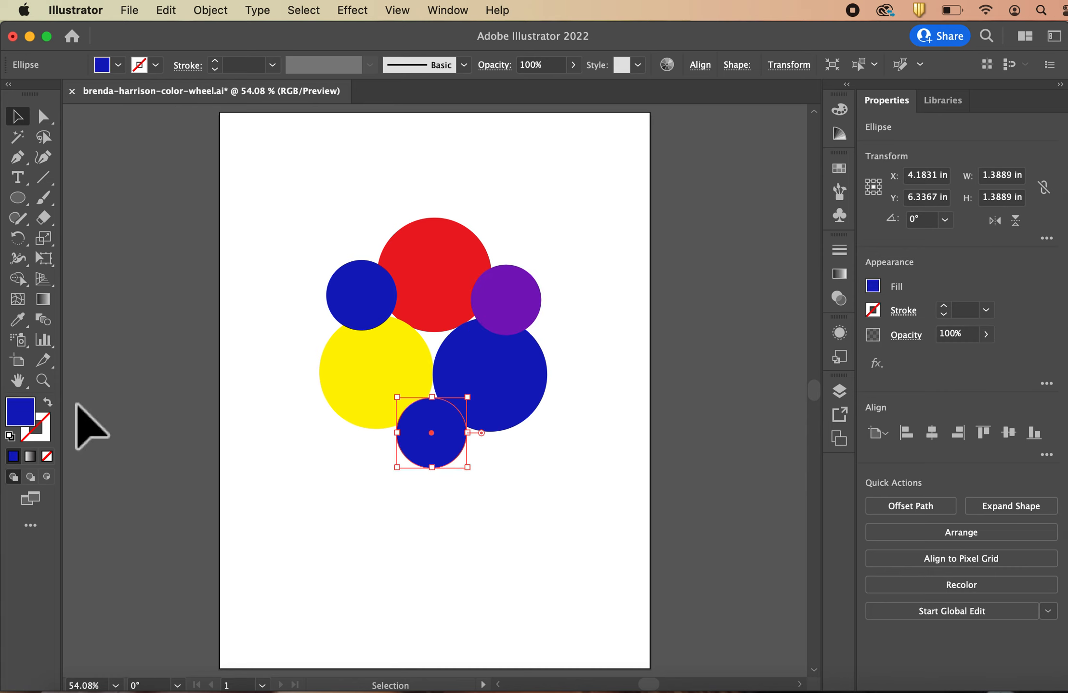
double_click(20, 418)
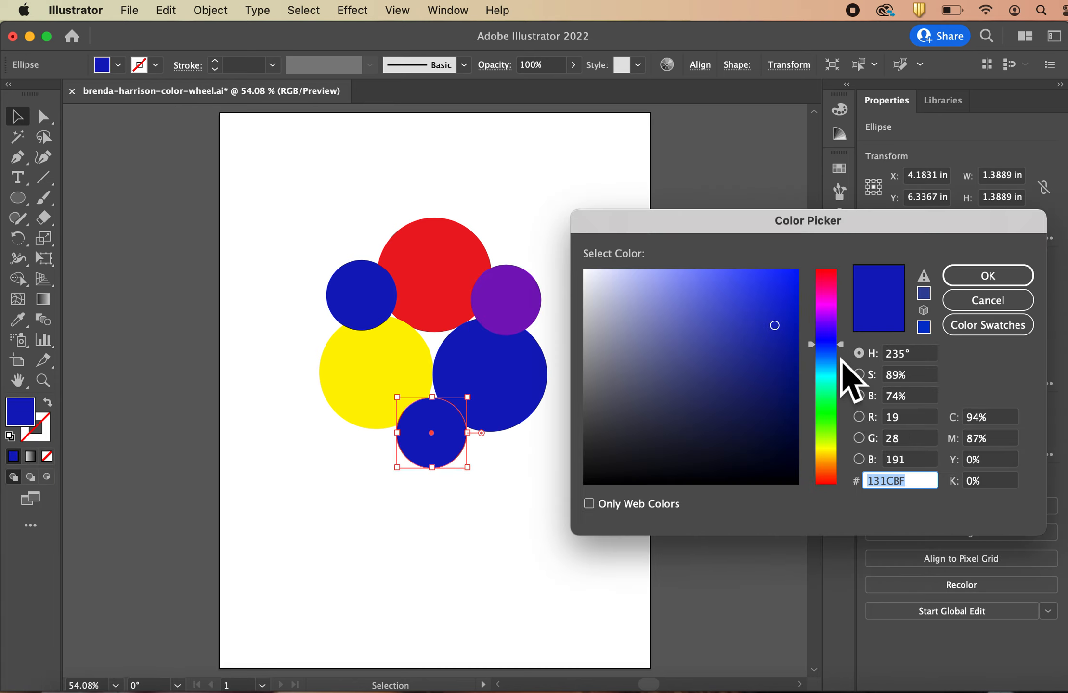
type("15BC25")
key("BackSpace")
type("D")
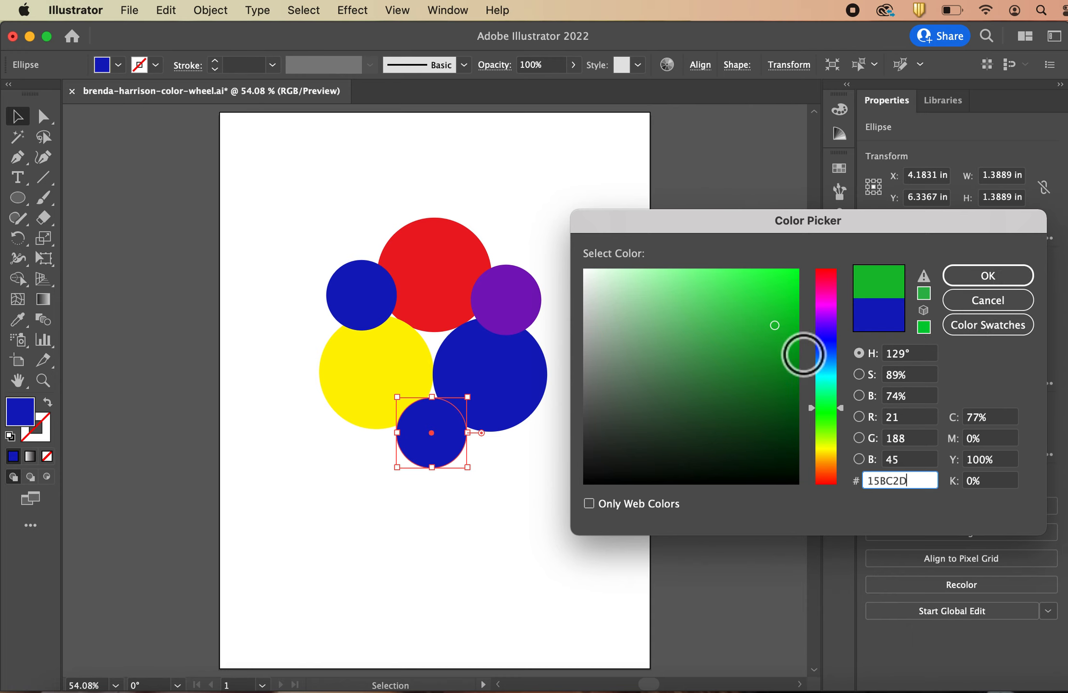
left_click(982, 277)
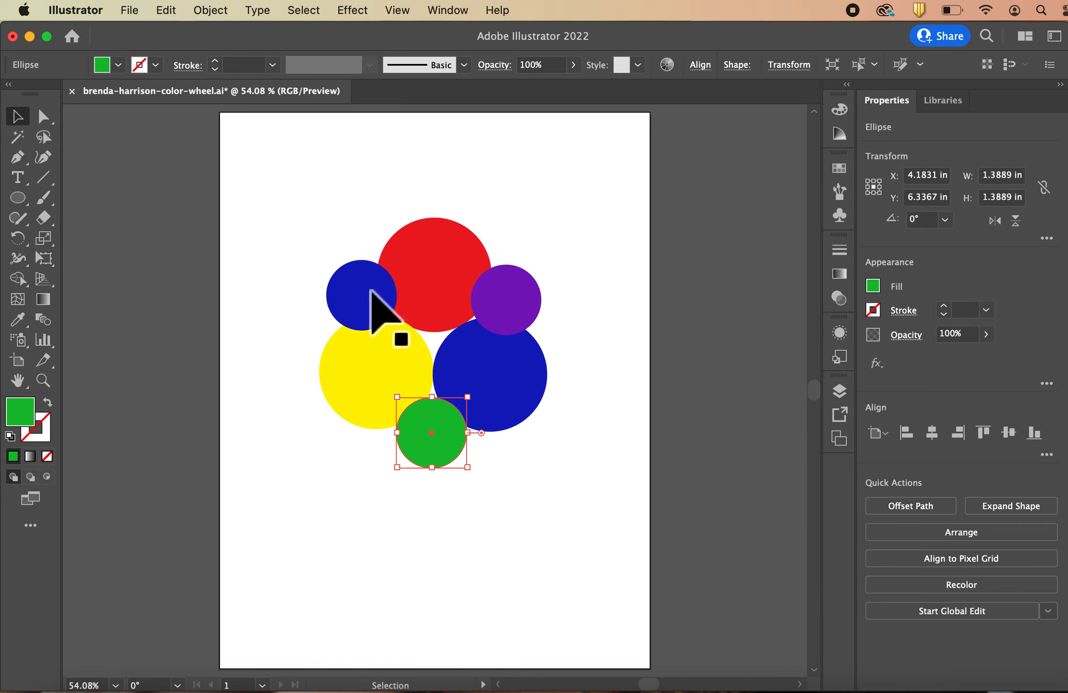
Fill the small blue circle between the red and yellow circles with orange FF8B00, starting from the large yellow circle's sampled color
left_click(371, 291)
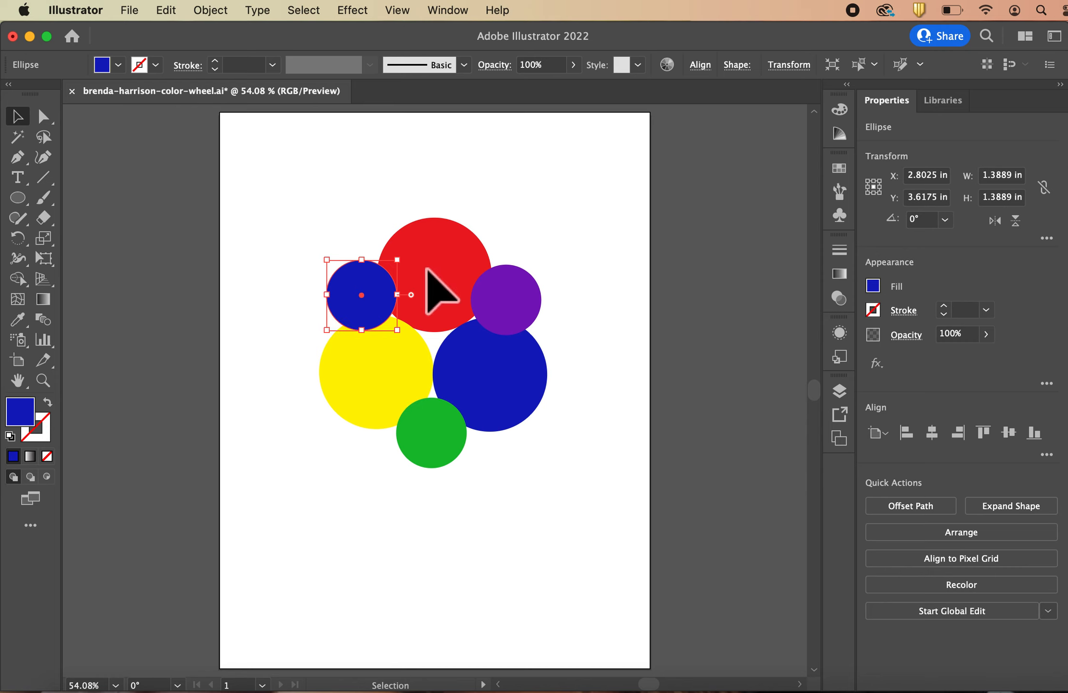
double_click(24, 416)
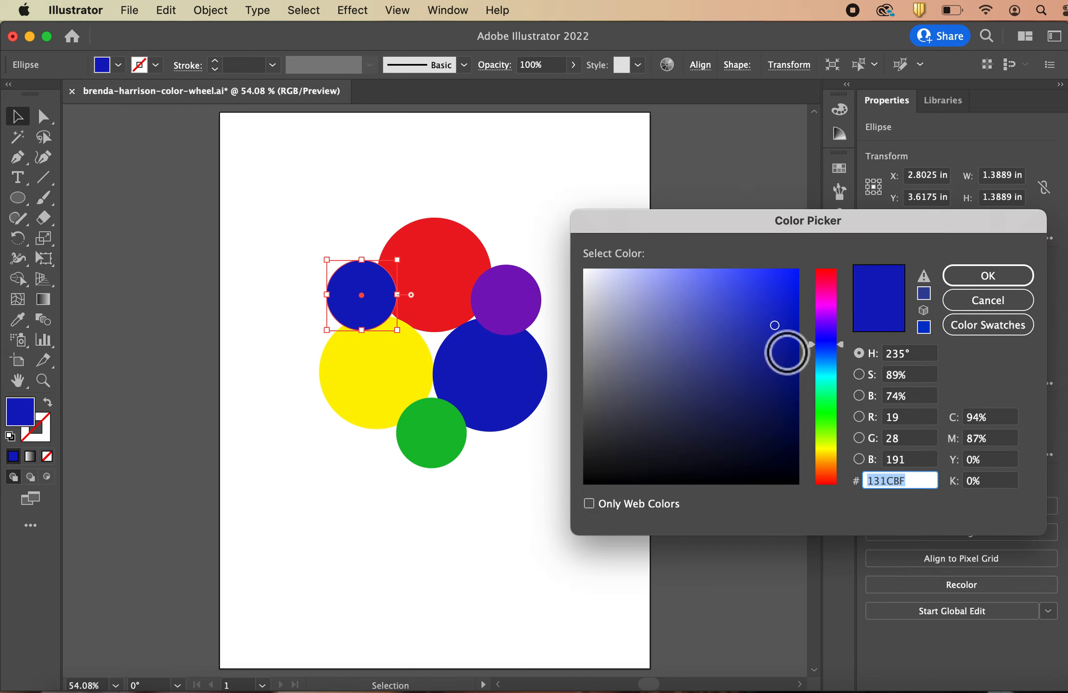
left_click(996, 308)
left_click(20, 320)
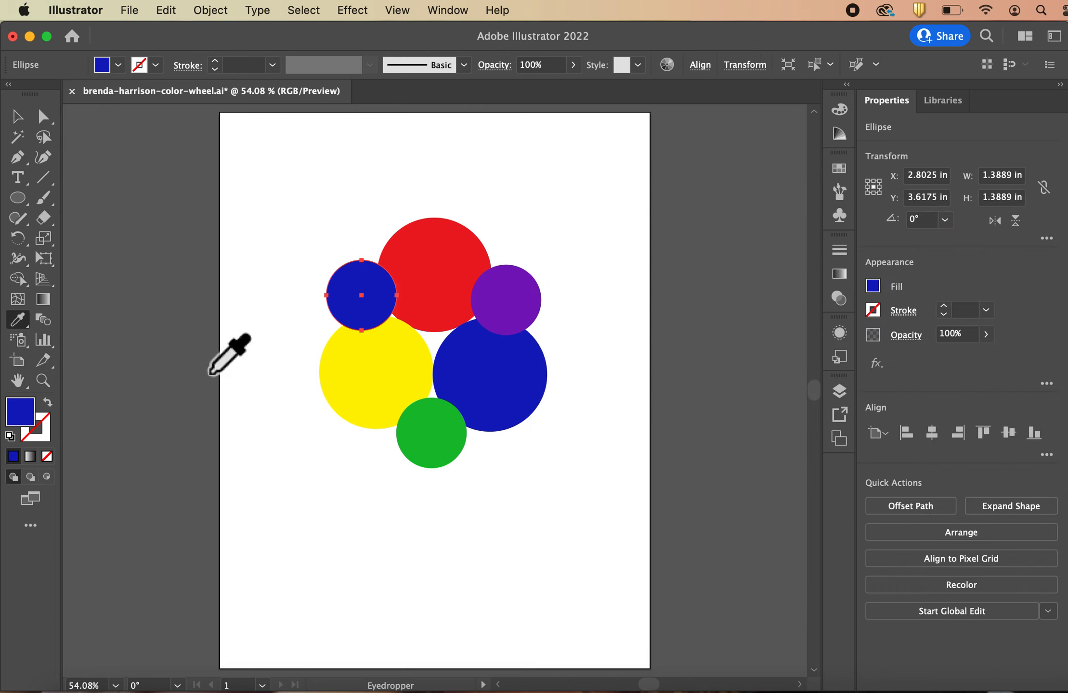
left_click(374, 393)
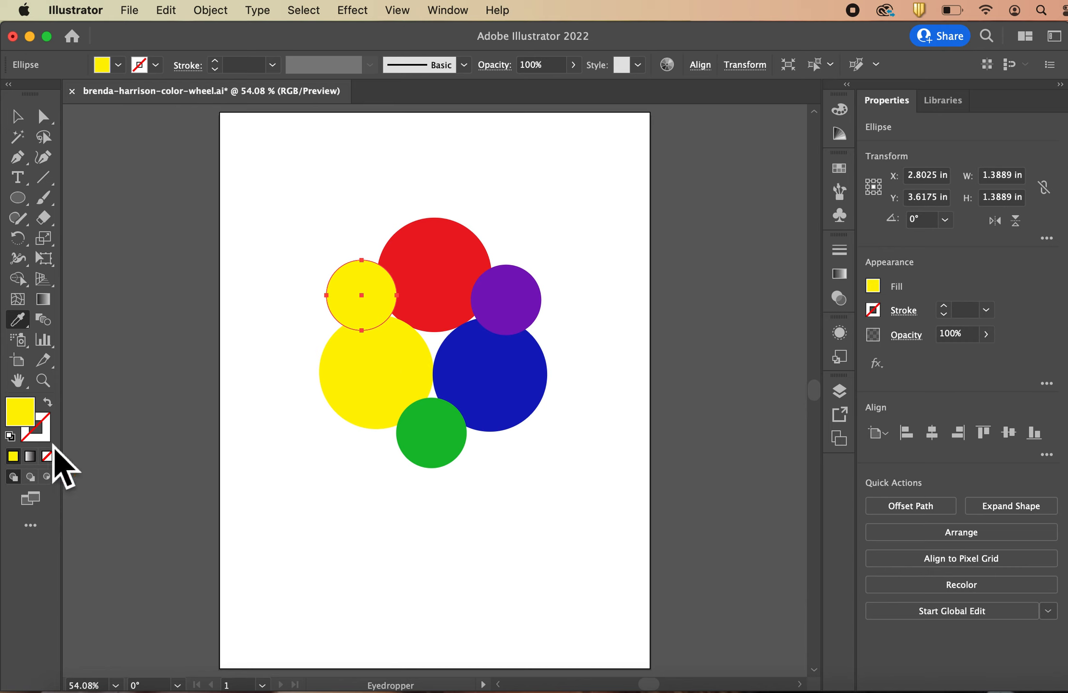
double_click(22, 422)
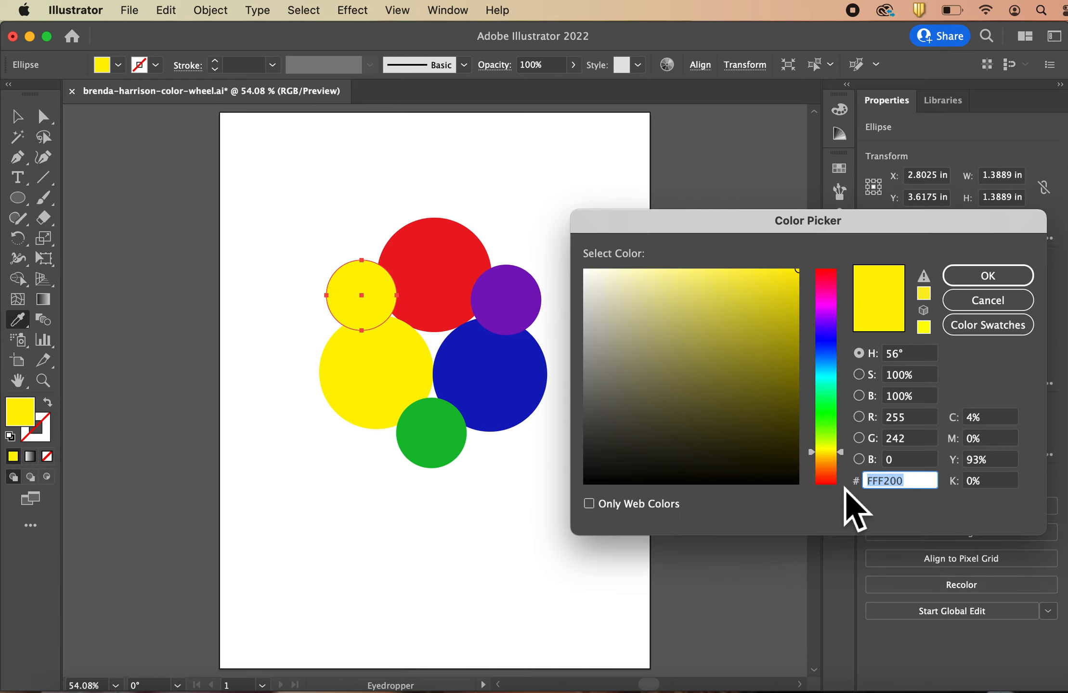
left_click_drag(850, 460, 850, 465)
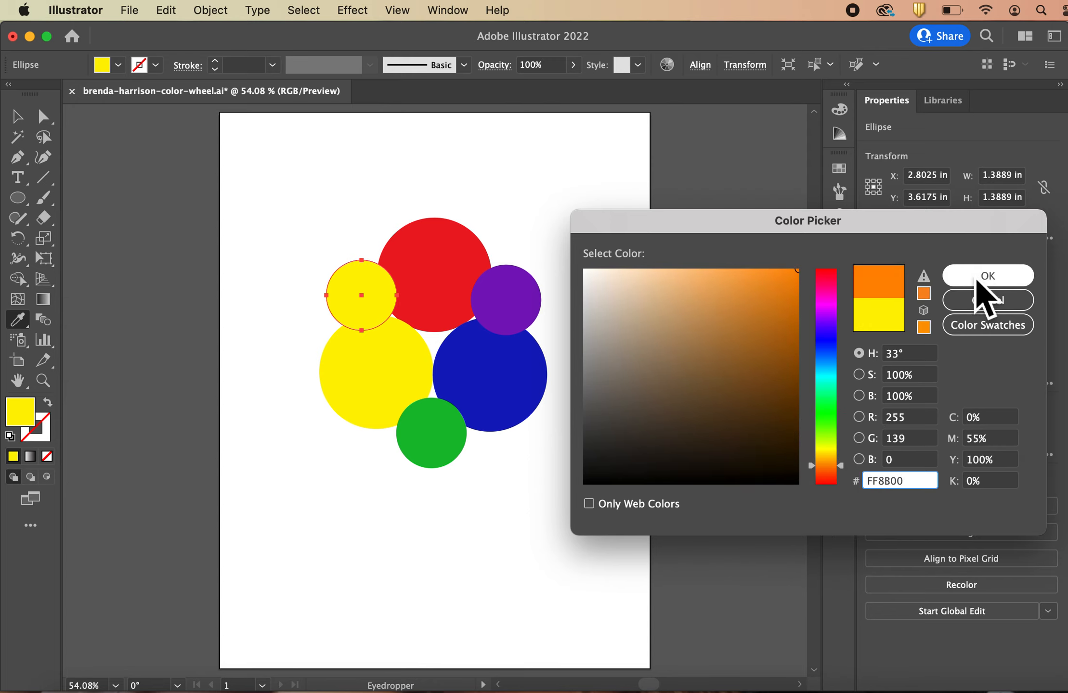
left_click(975, 279)
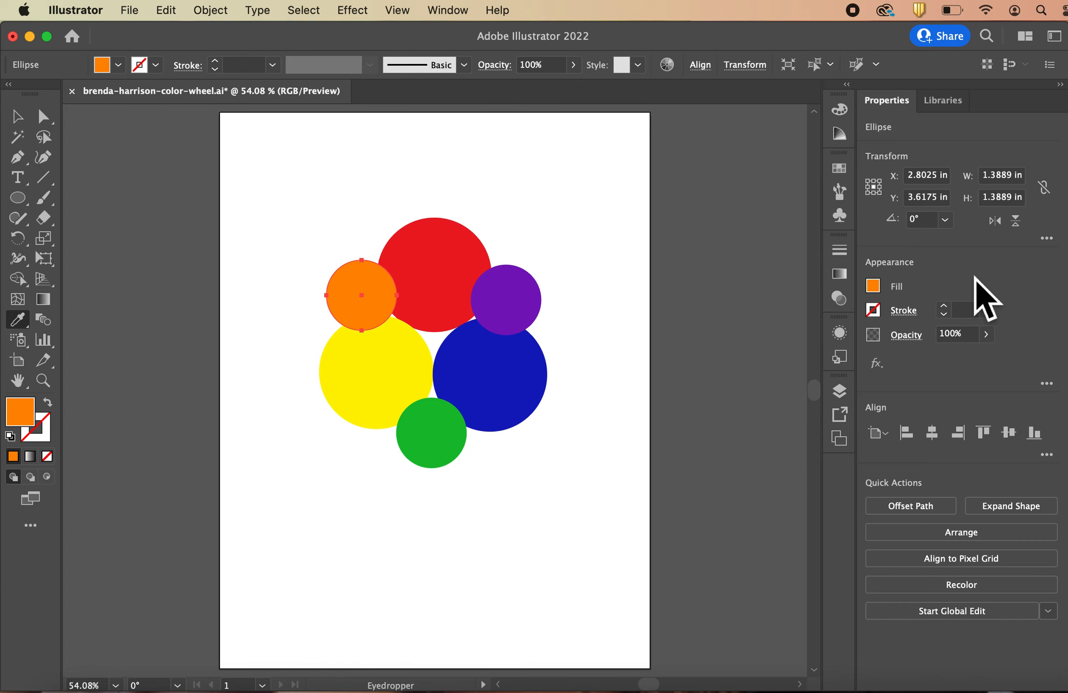
left_click(18, 116)
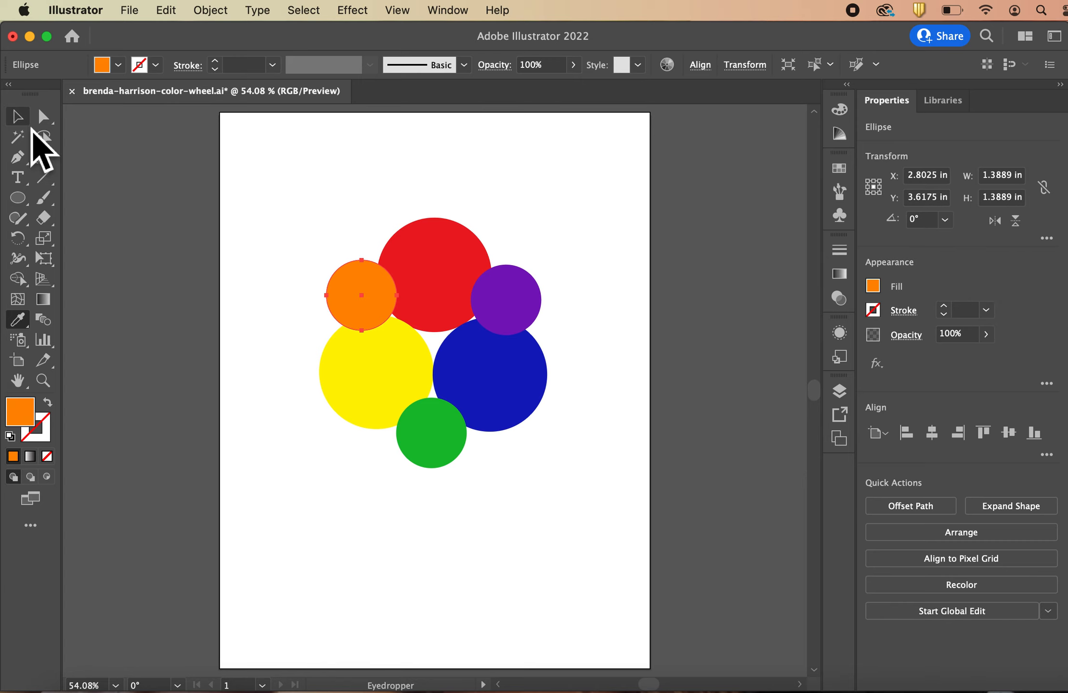
left_click(173, 220)
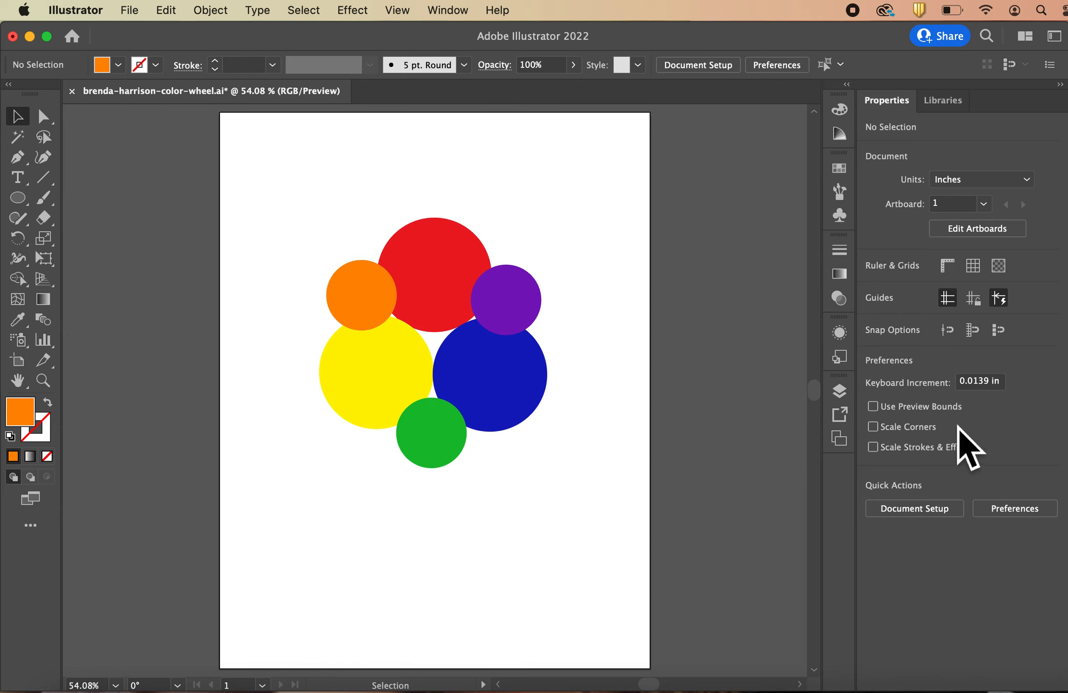
Lock the secondary colors layer and add a new layer named tertiary colors above it
left_click(840, 392)
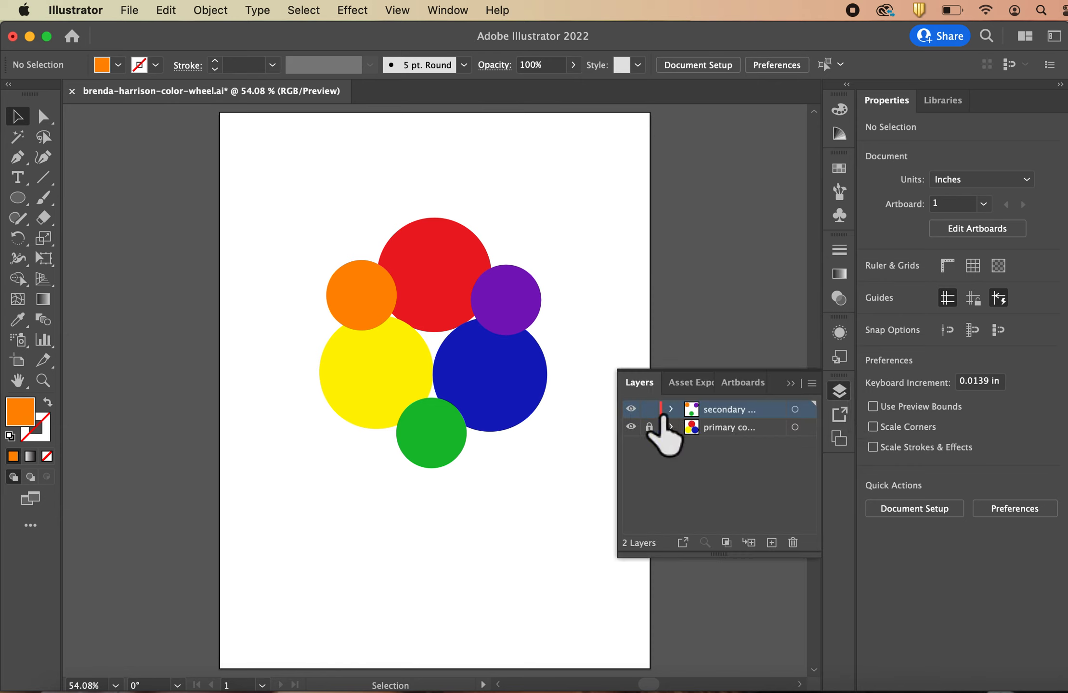
left_click(650, 410)
left_click(771, 542)
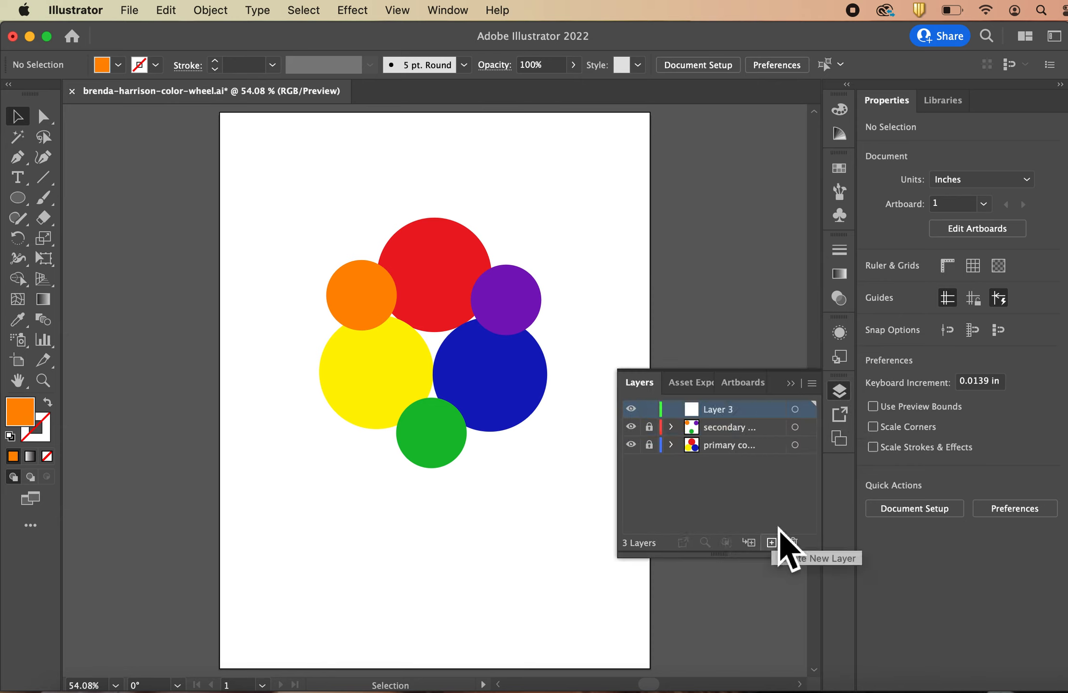
double_click(725, 415)
type("tert")
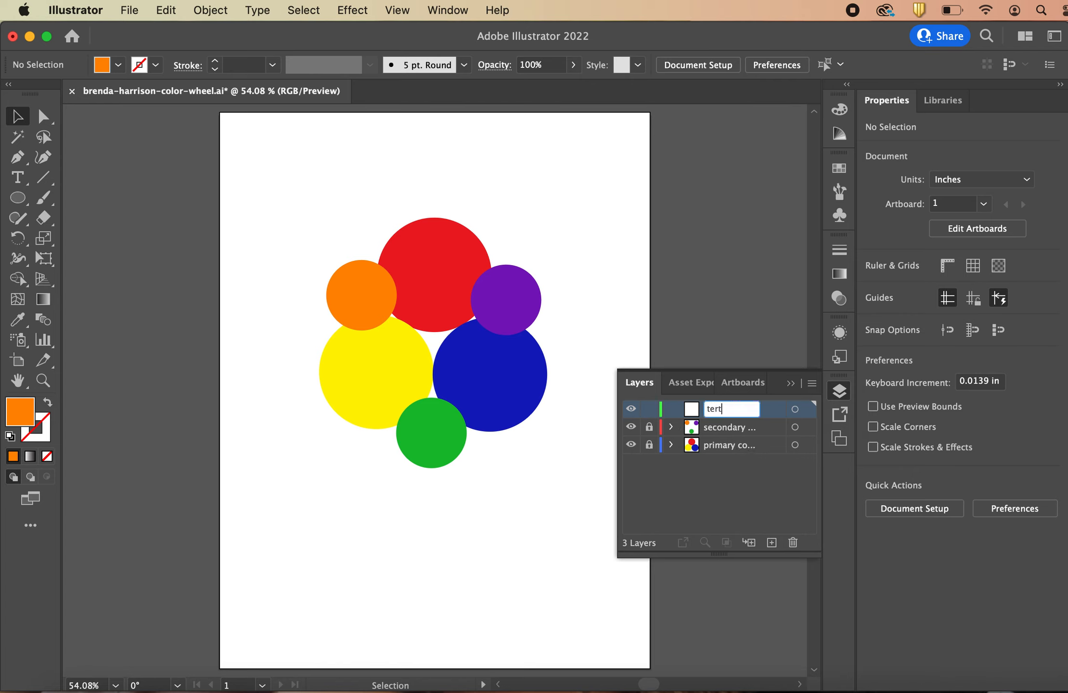
type("iary colo")
key("Return")
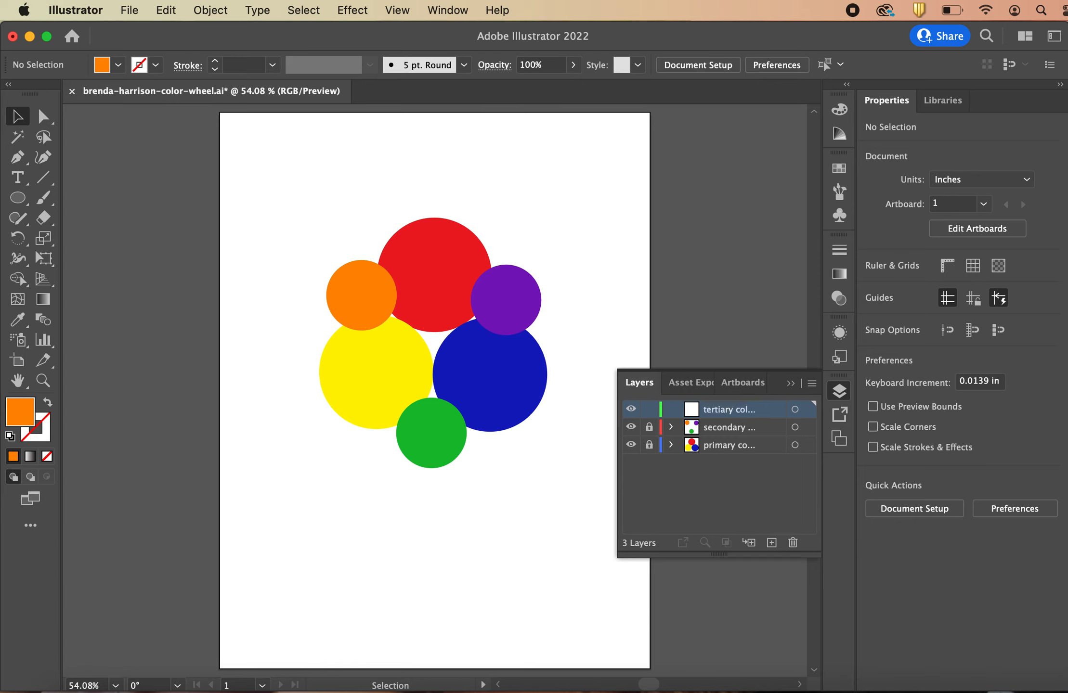
left_click(792, 385)
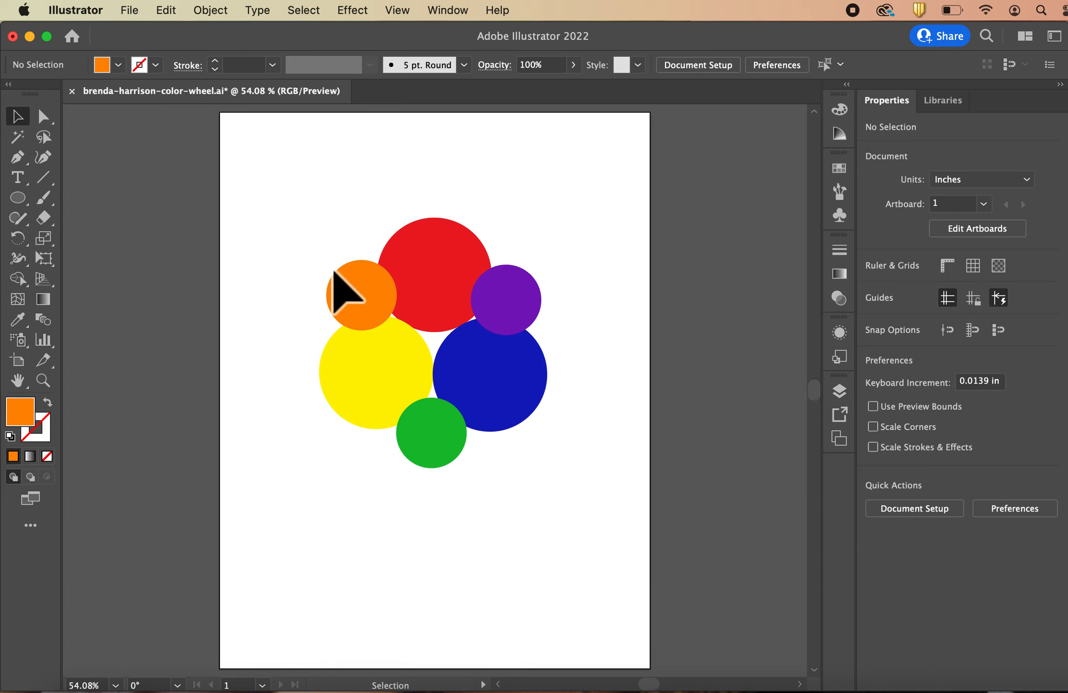
Draw an orange circle about 0.70 in wide between the red and orange circles, at about X 3.08 in, Y 2.84 in
left_click(24, 203)
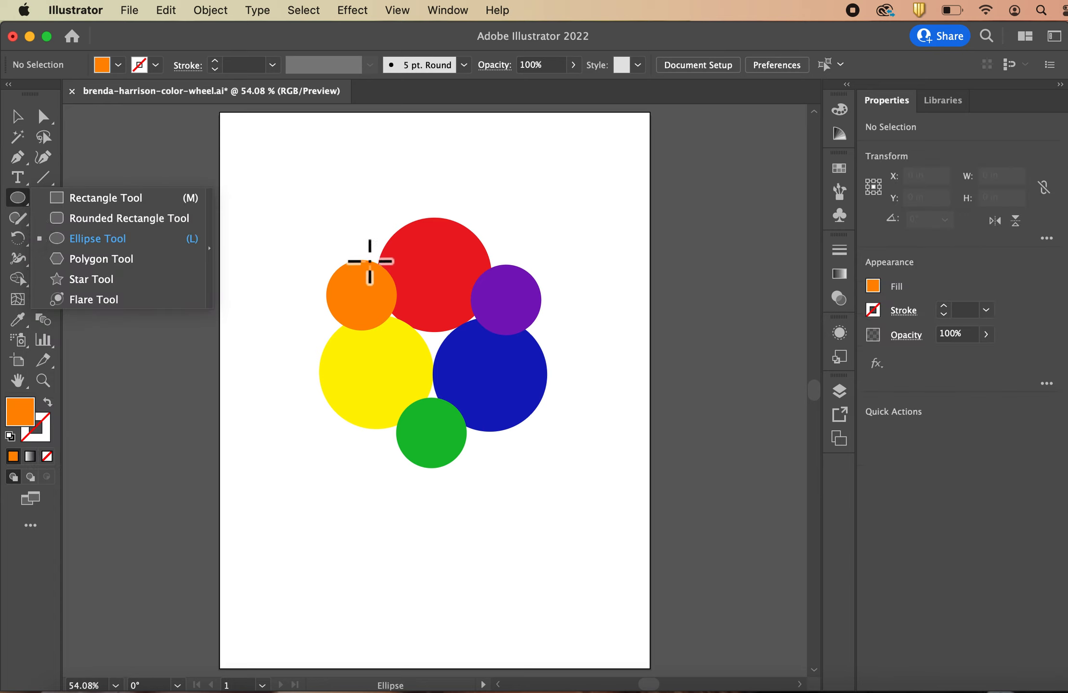
left_click_drag(375, 255, 409, 291)
left_click(18, 118)
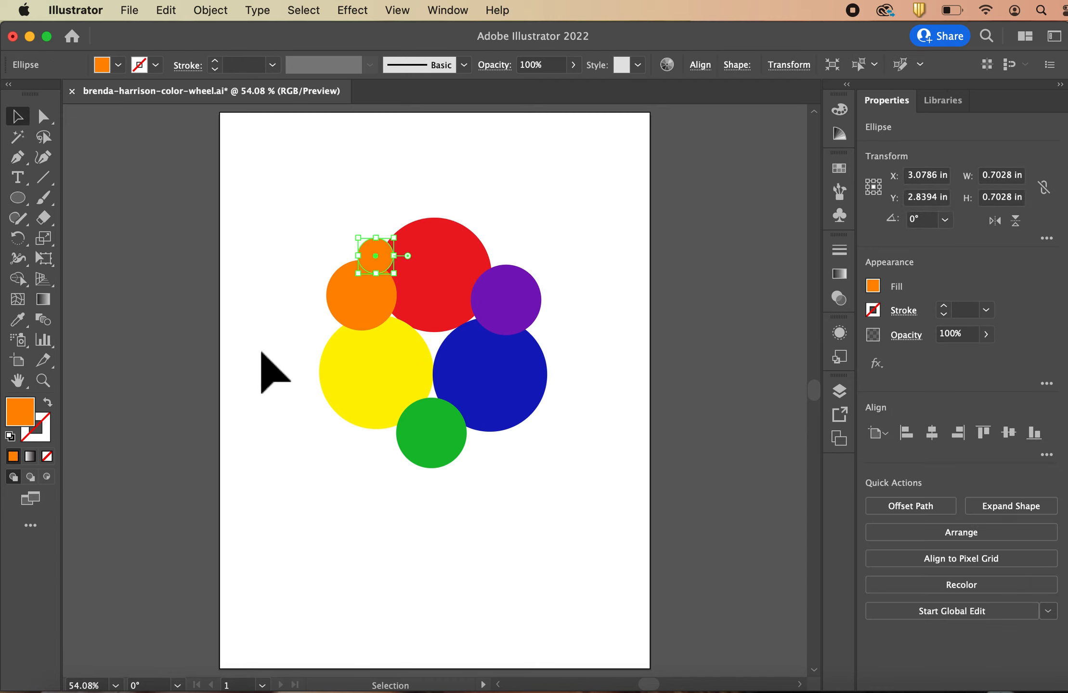
Paste a duplicate of the smallest orange circle between the orange and yellow circles, at about X 2.28 in, Y 4.27 in
key("a")
key("v")
key("super+equal")
key("super+equal")
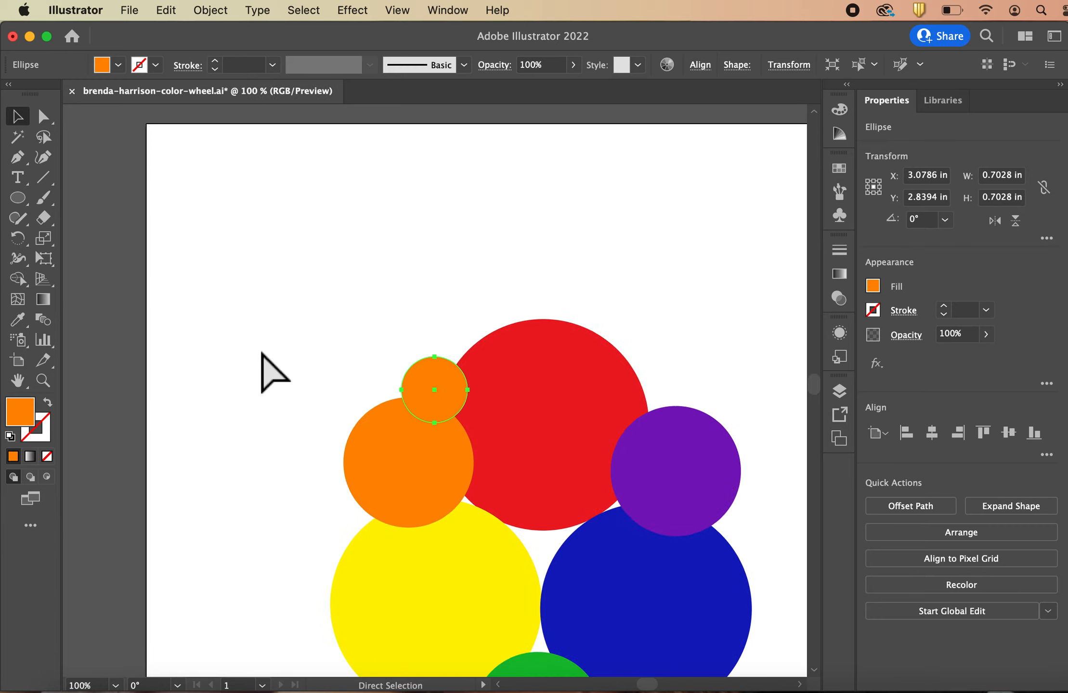
key("space")
left_click_drag(353, 388, 248, 247)
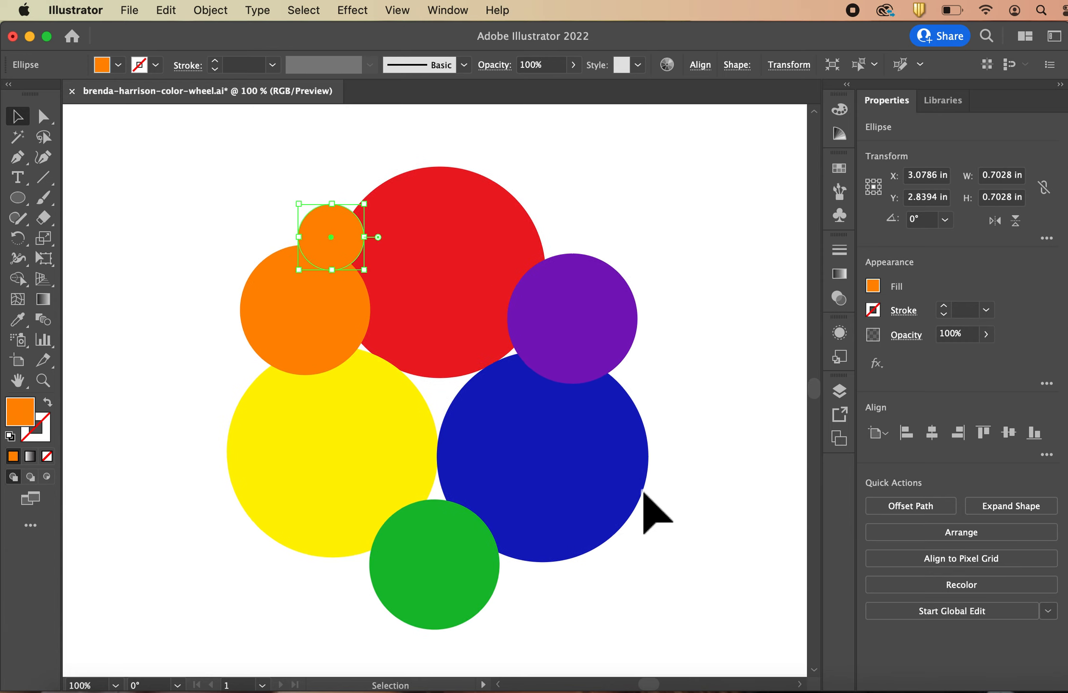
key("super+v")
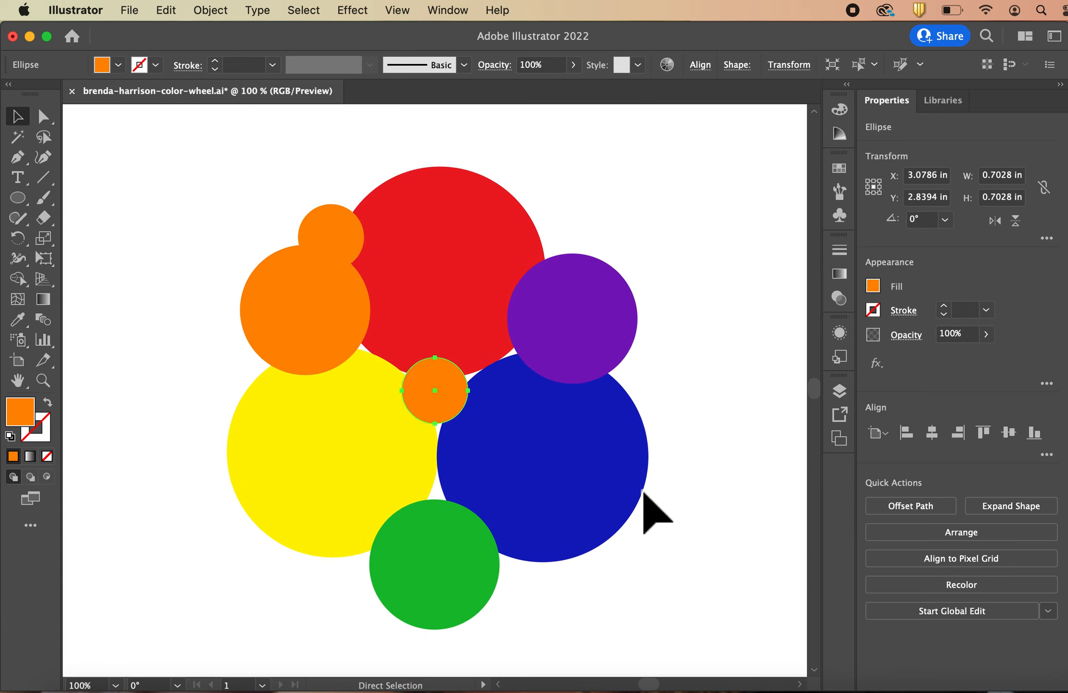
left_click(405, 404)
left_click_drag(405, 403, 238, 381)
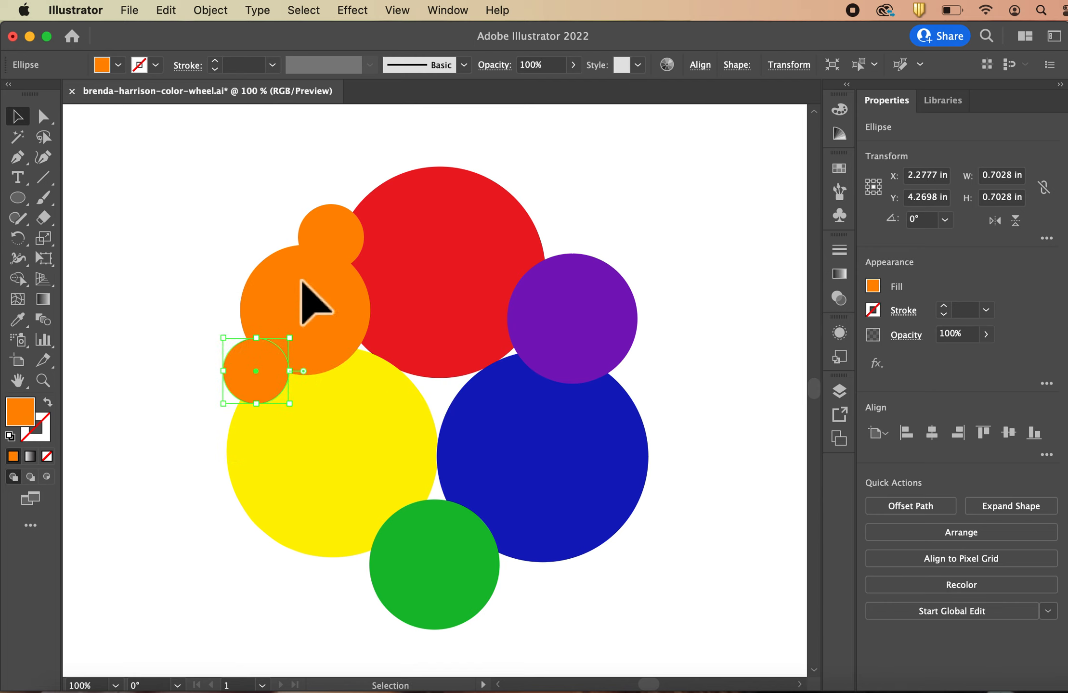
Paste two more duplicates beside the green circle, at about X 3.31 in, Y 6.43 in and about X 5.04 in, Y 6.41 in
key("super+v")
left_click_drag(435, 391, 352, 573)
key("super+v")
left_click_drag(435, 391, 514, 572)
Paste two duplicates beside the purple circle, at about X 5.48 in, Y 2.89 in and about X 6.16 in, Y 4.36 in
key("super+v")
left_click(450, 403)
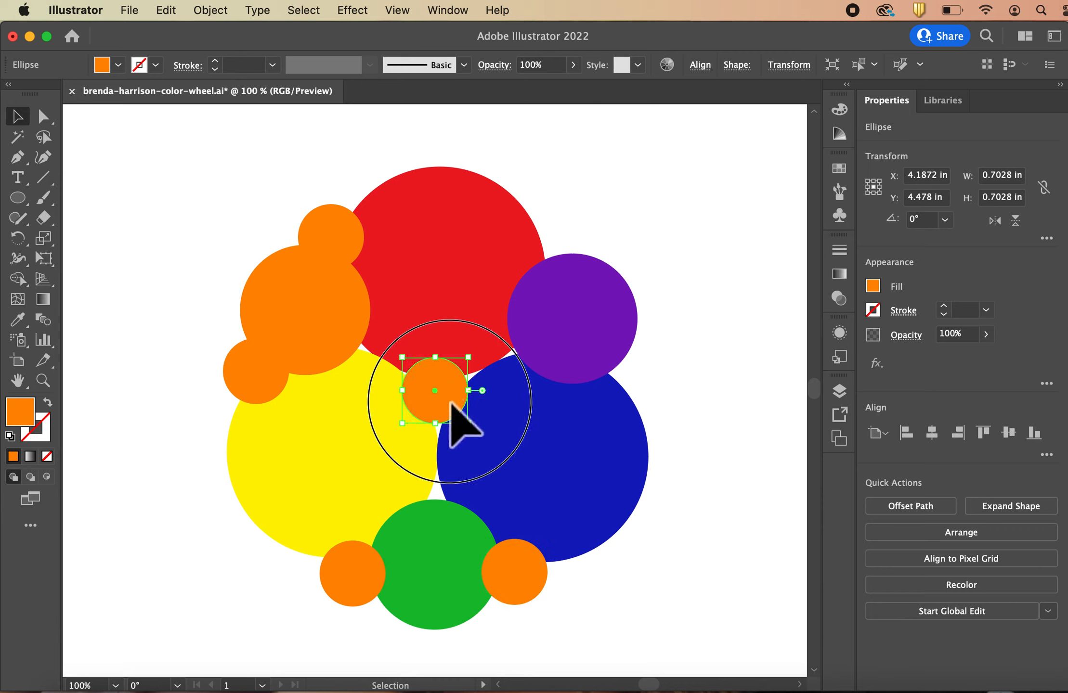
left_click_drag(450, 403, 572, 255)
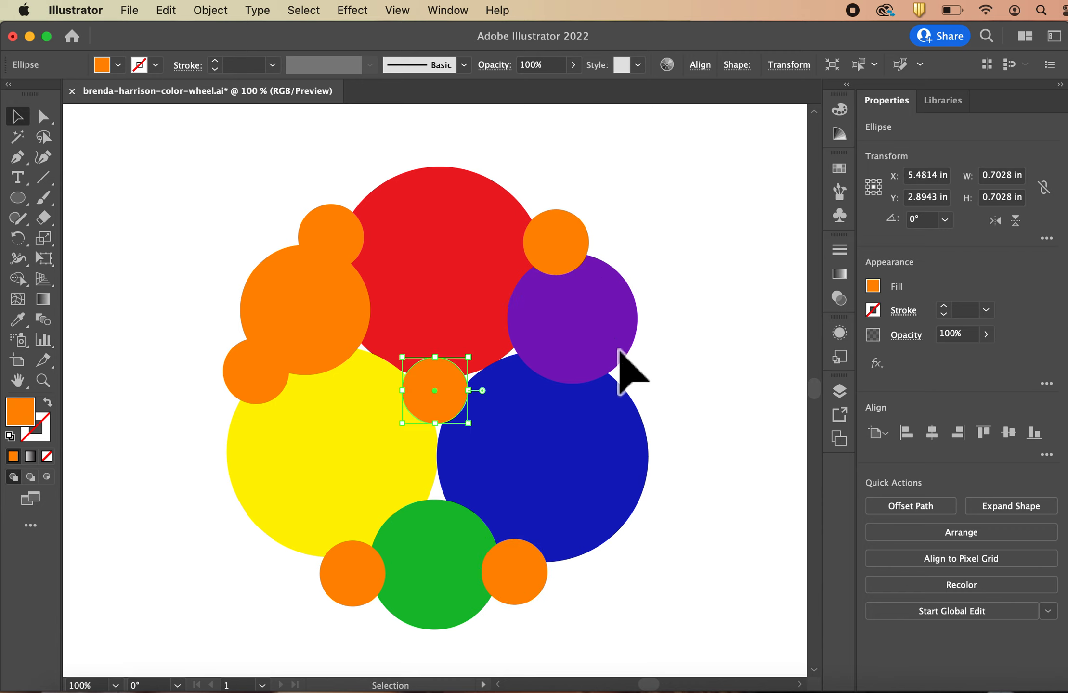
left_click_drag(457, 402, 641, 392)
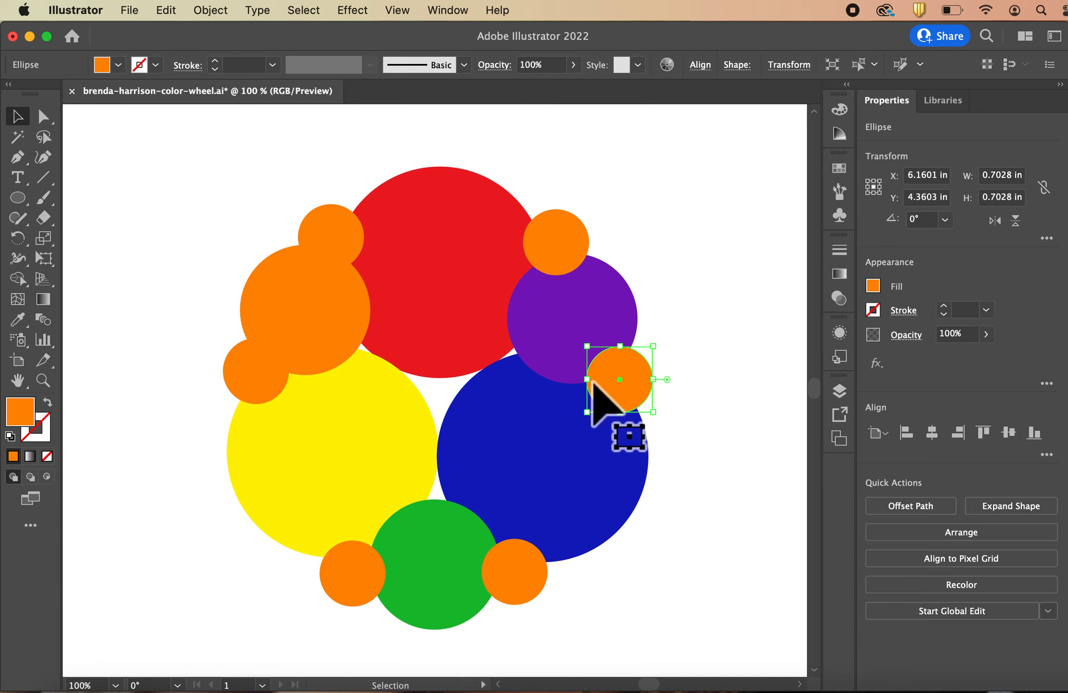
Fill both smallest circles touching the purple circle with its purple using the Eyedropper, and deselect them
left_click(563, 247, "shift")
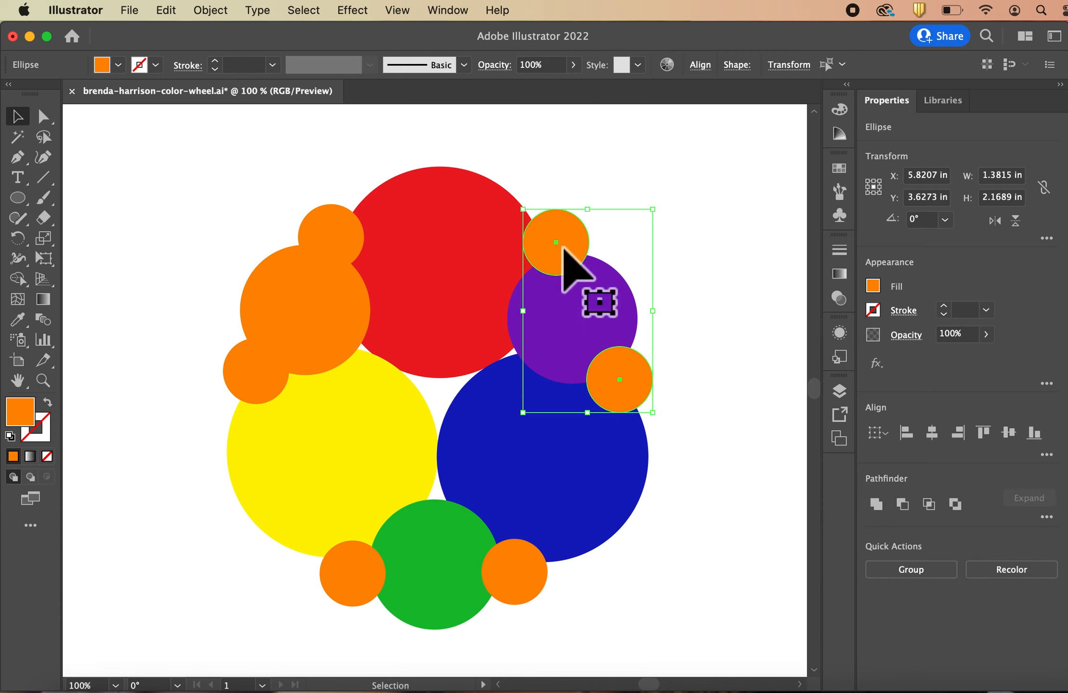
left_click(20, 322)
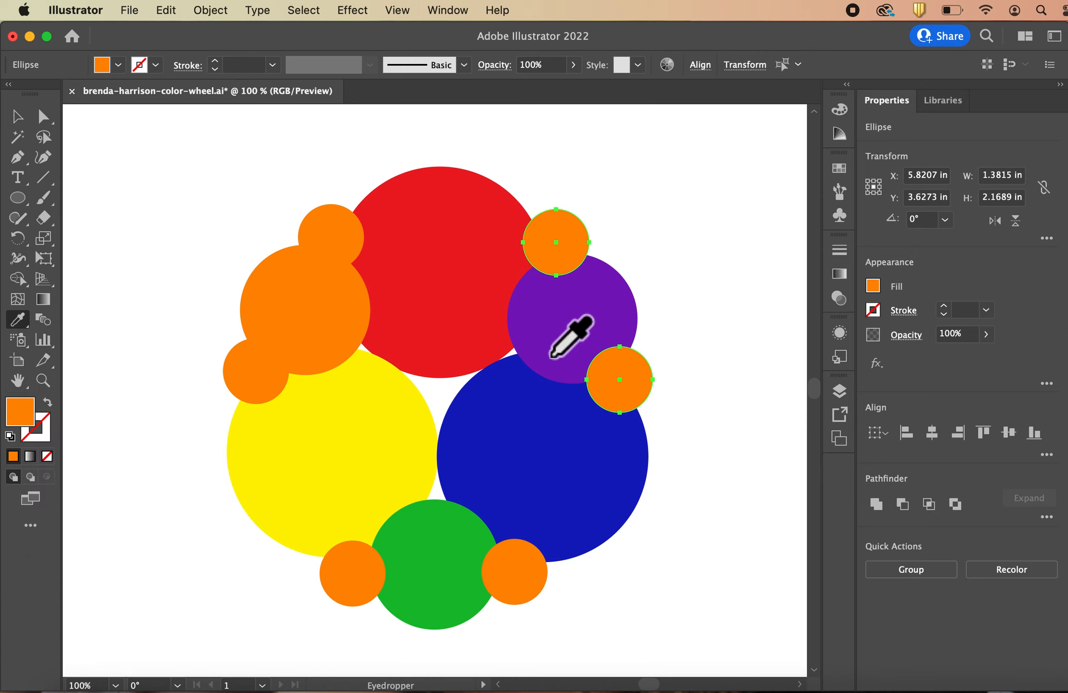
left_click(551, 357)
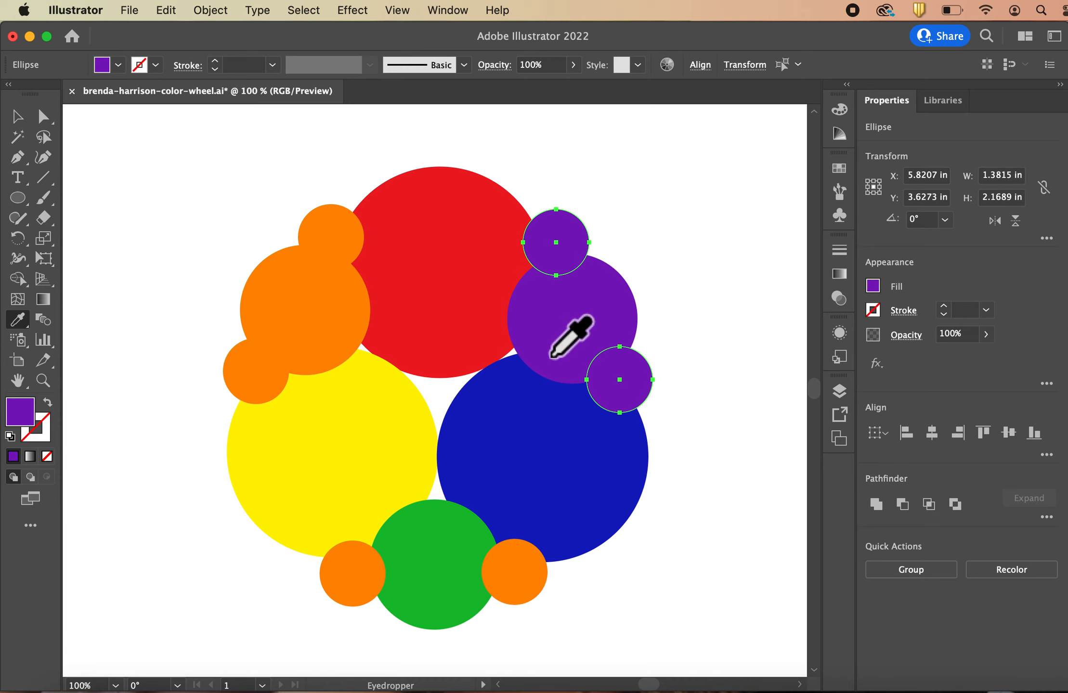
left_click(18, 116)
left_click(158, 179)
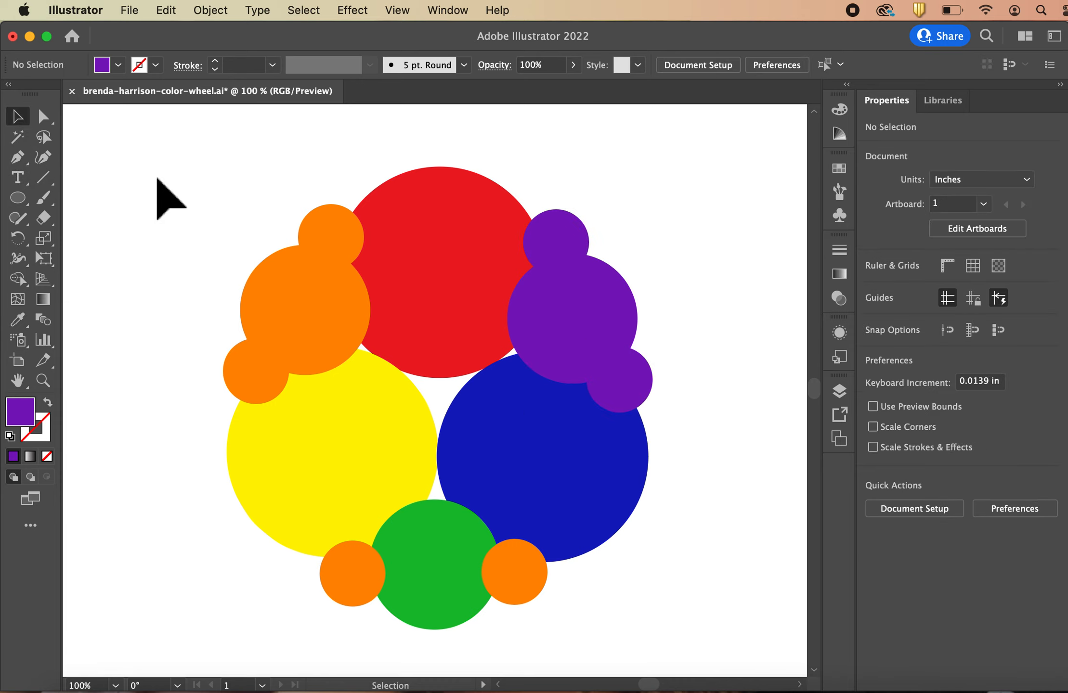
Fill both smallest circles touching the green circle with its green using the Eyedropper, and deselect them
left_click(348, 574)
left_click(514, 572, "shift")
left_click(17, 319)
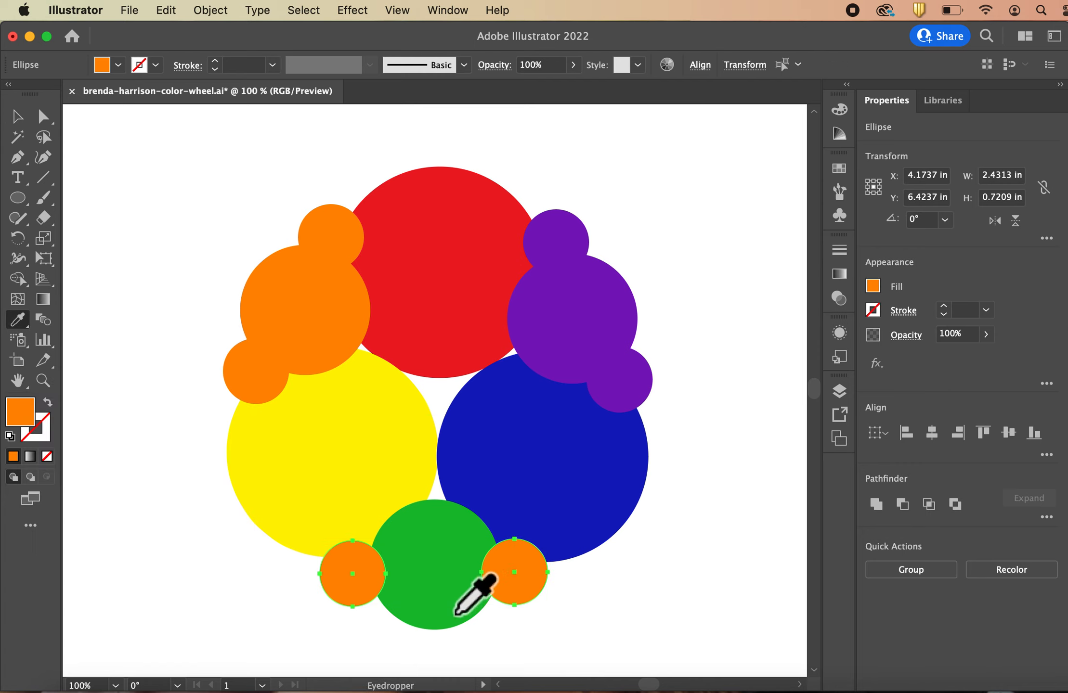
left_click(455, 614)
left_click(18, 116)
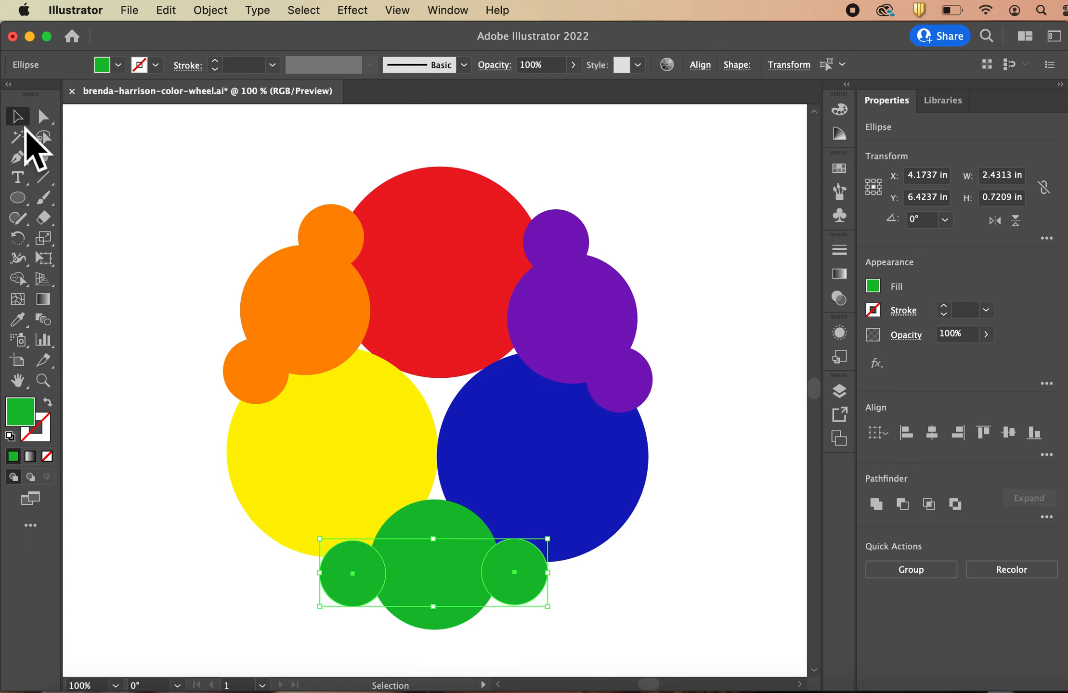
left_click(241, 277)
Shift the hue of the smallest circle between the green and blue circles to a blue-green fill
left_click(528, 579)
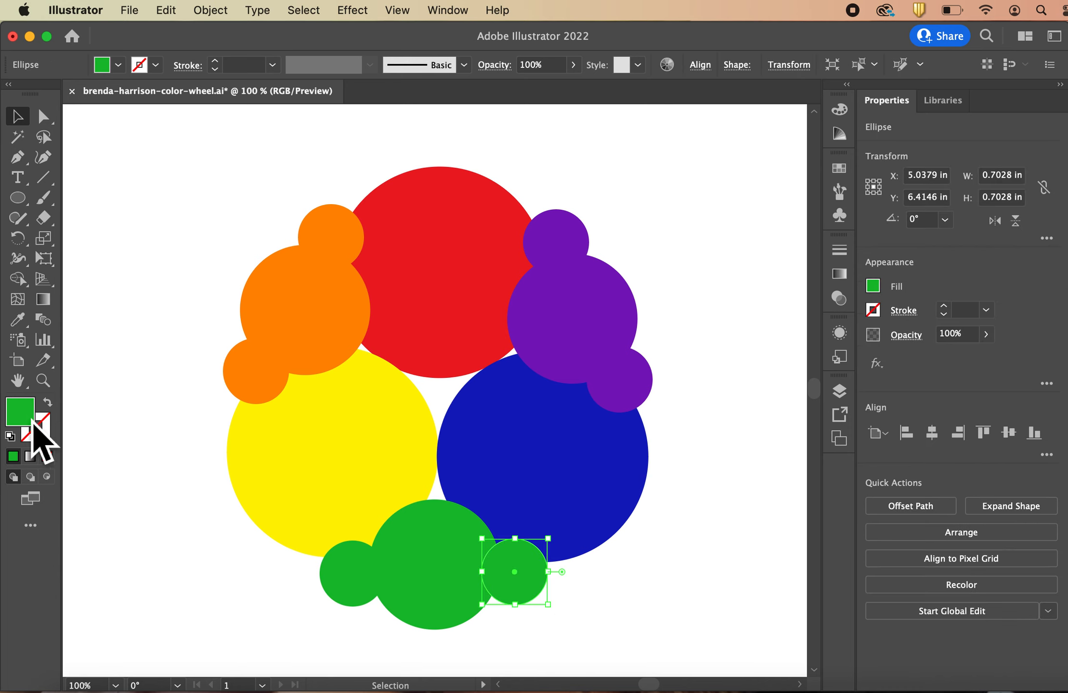
double_click(30, 420)
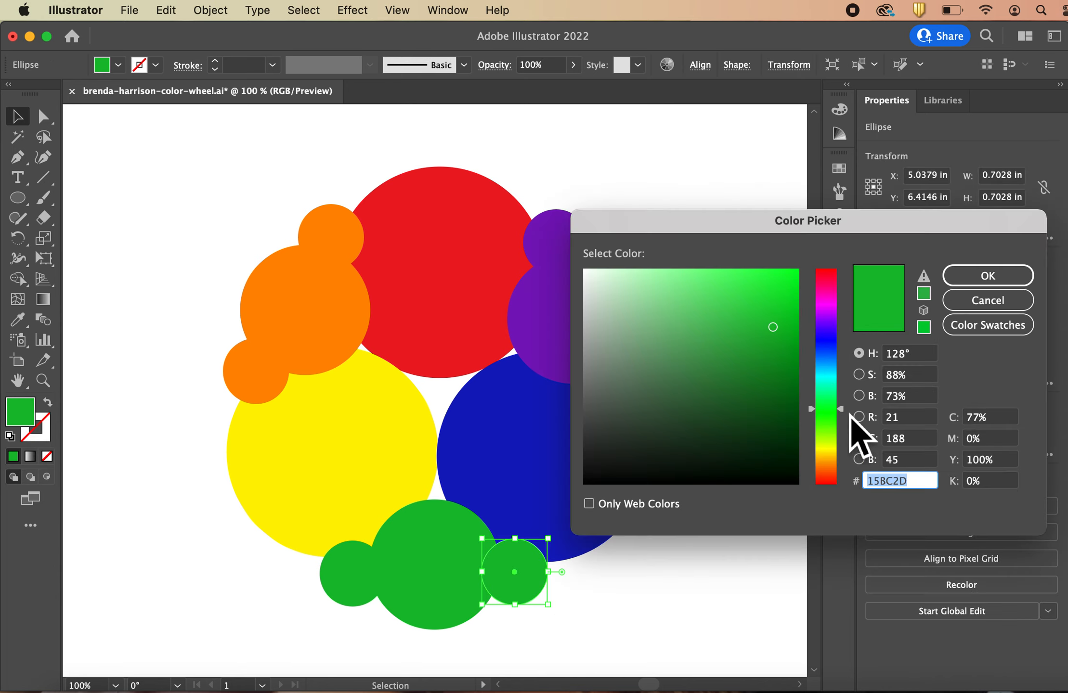
left_click_drag(849, 415, 846, 368)
key("Return")
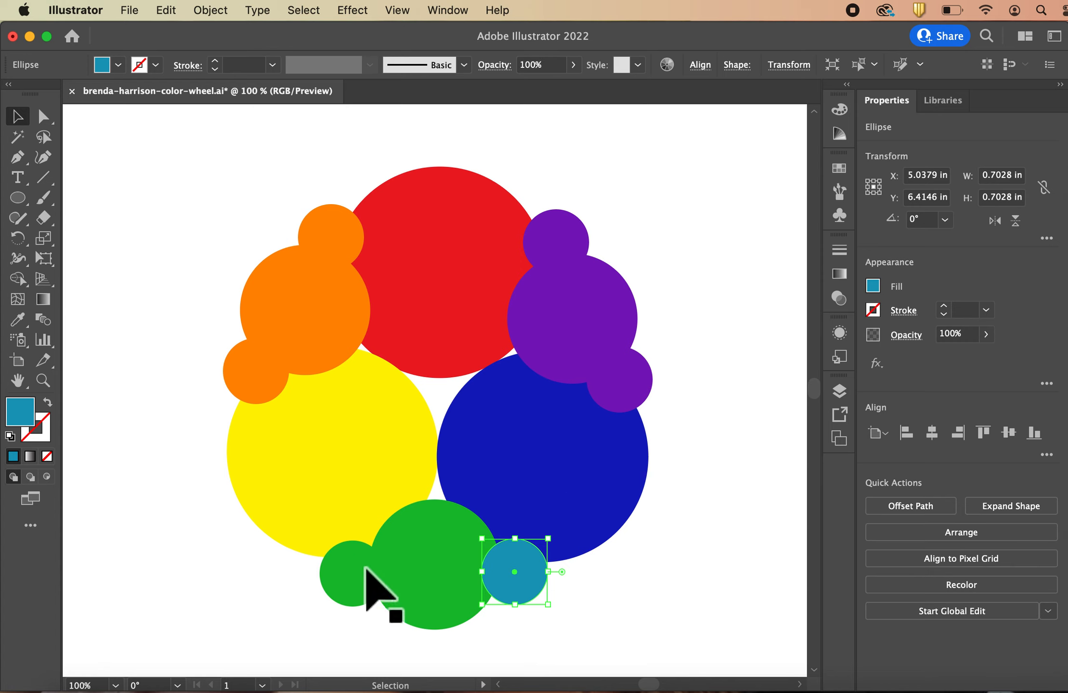
Shift the hue of the smallest circle between the yellow and green circles to a yellow-green fill
left_click(350, 583)
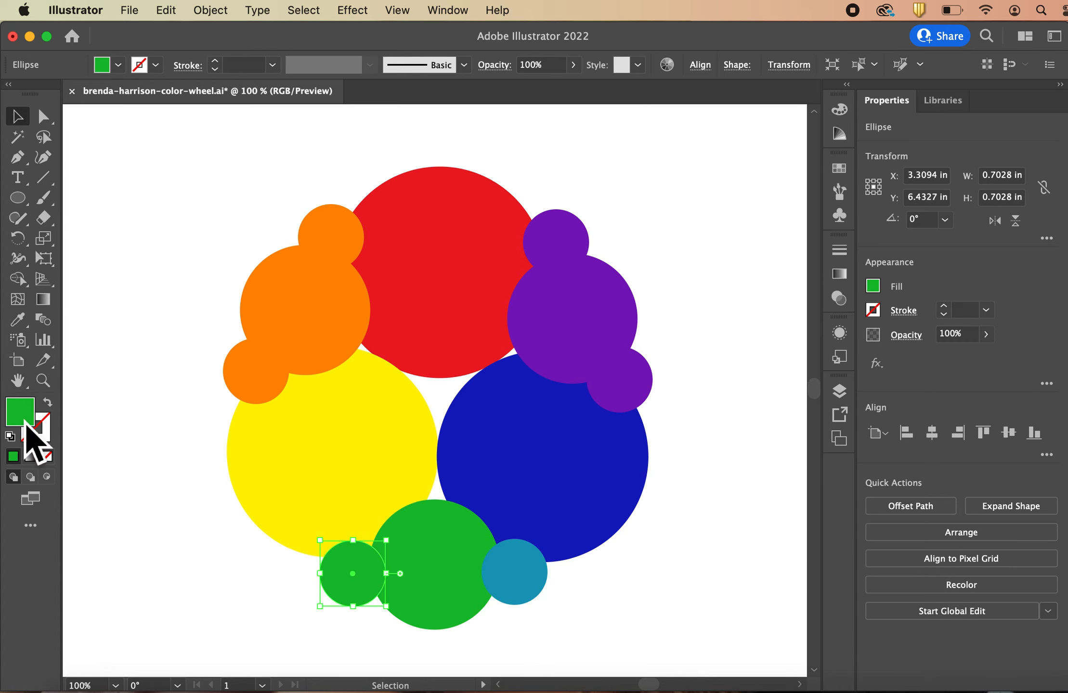
double_click(26, 422)
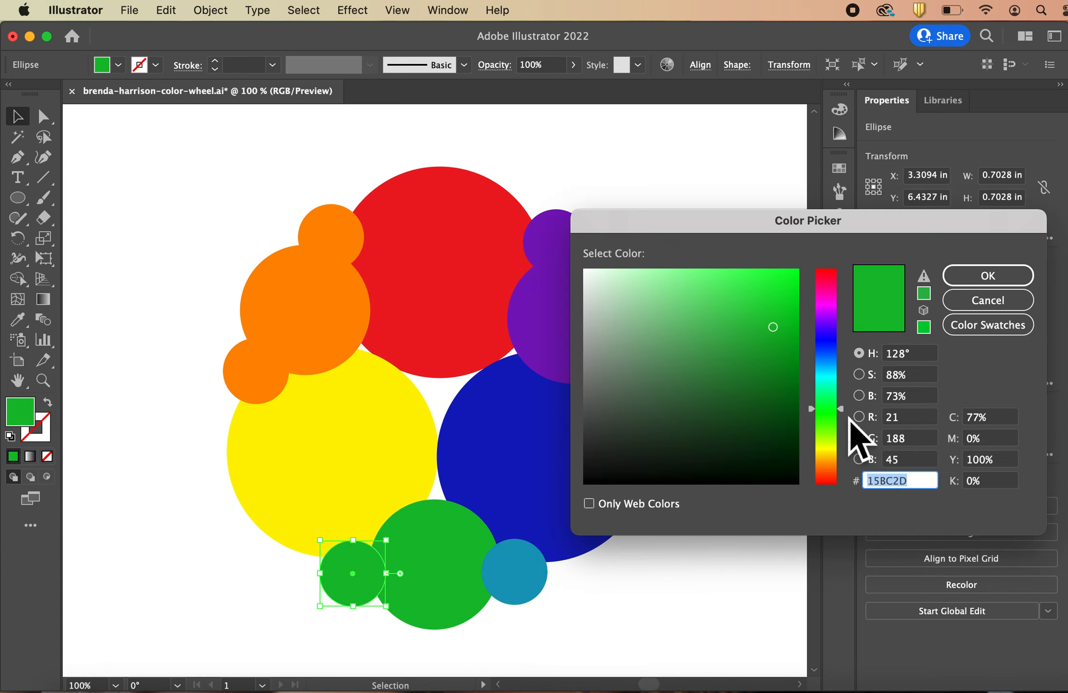
left_click(825, 437)
left_click(988, 275)
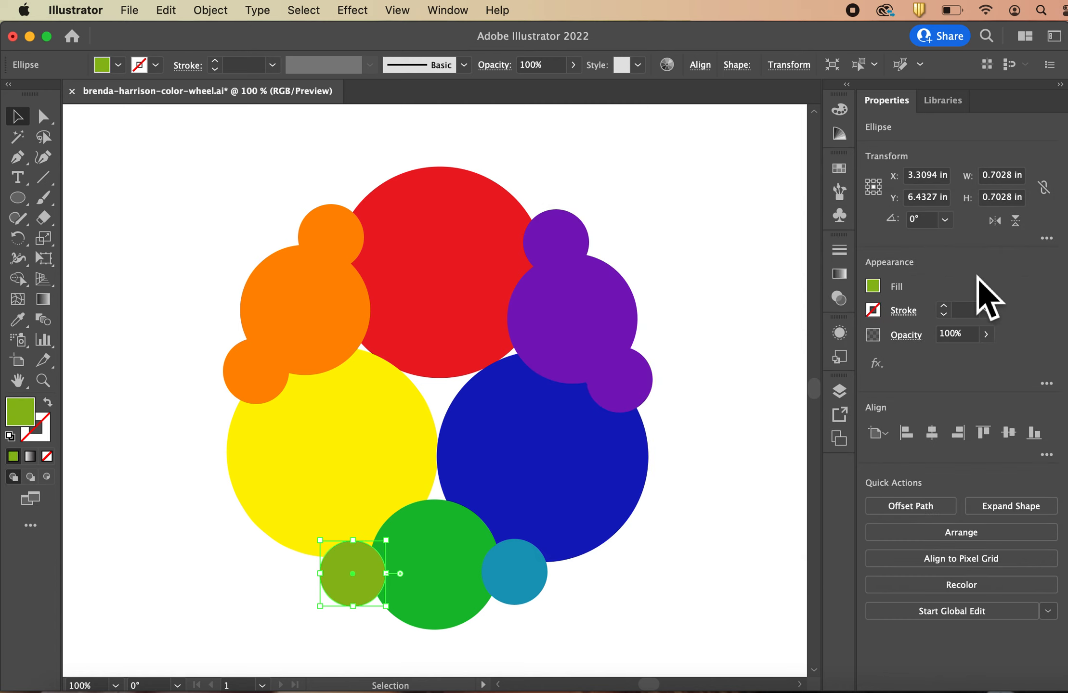
Brighten the fill of the smallest yellow-green circle between the yellow and green circles
double_click(26, 415)
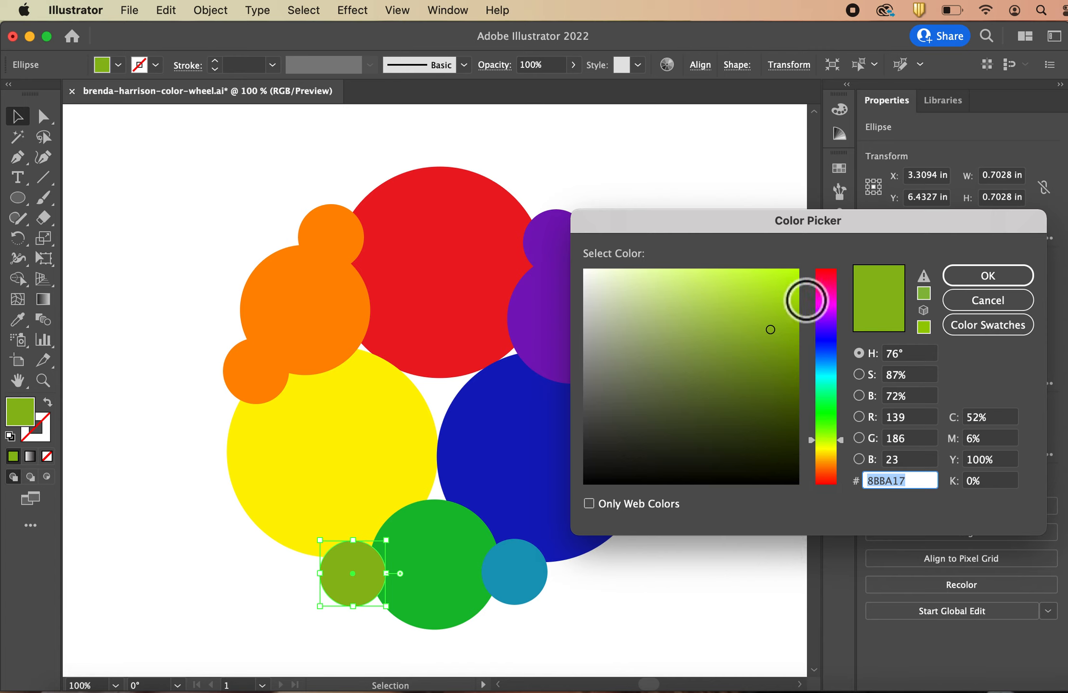
left_click(799, 304)
left_click(987, 275)
left_click(607, 584)
Change the fill of the smallest circle between the green and blue circles to teal 09CCA6, and deselect it
left_click(529, 585)
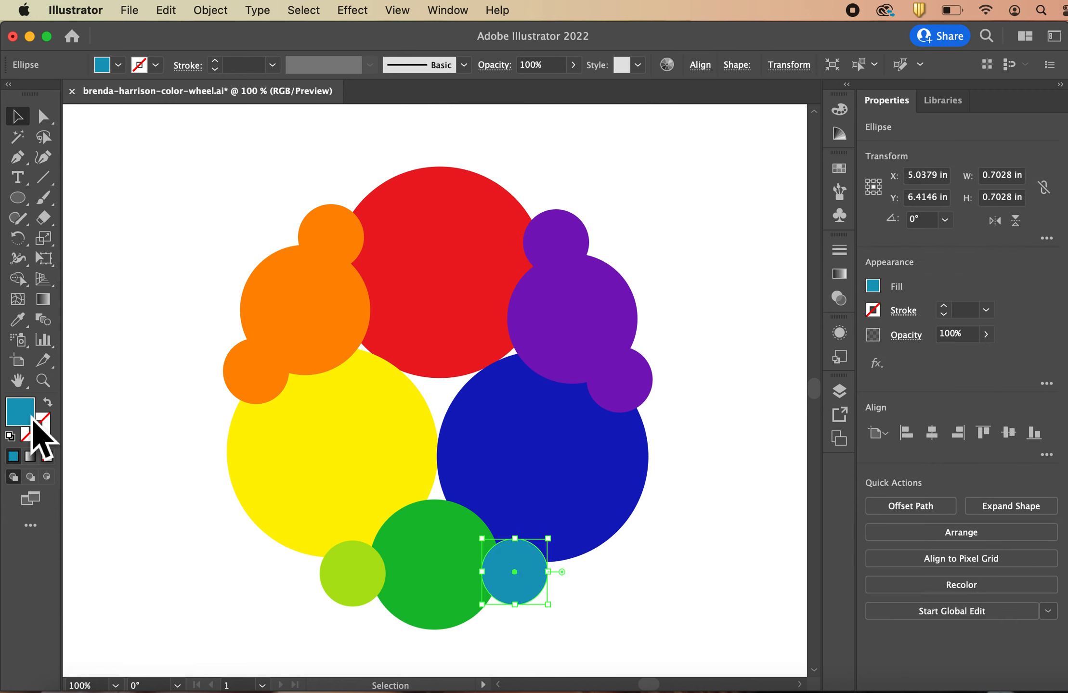
double_click(33, 418)
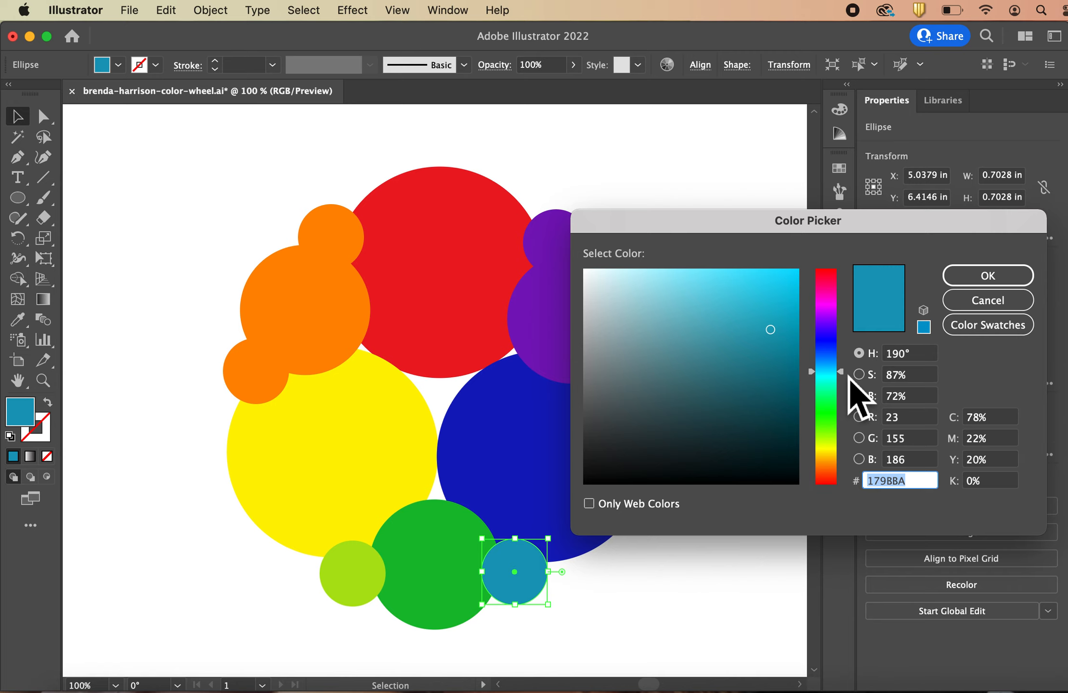
left_click_drag(847, 377, 848, 381)
left_click(789, 311)
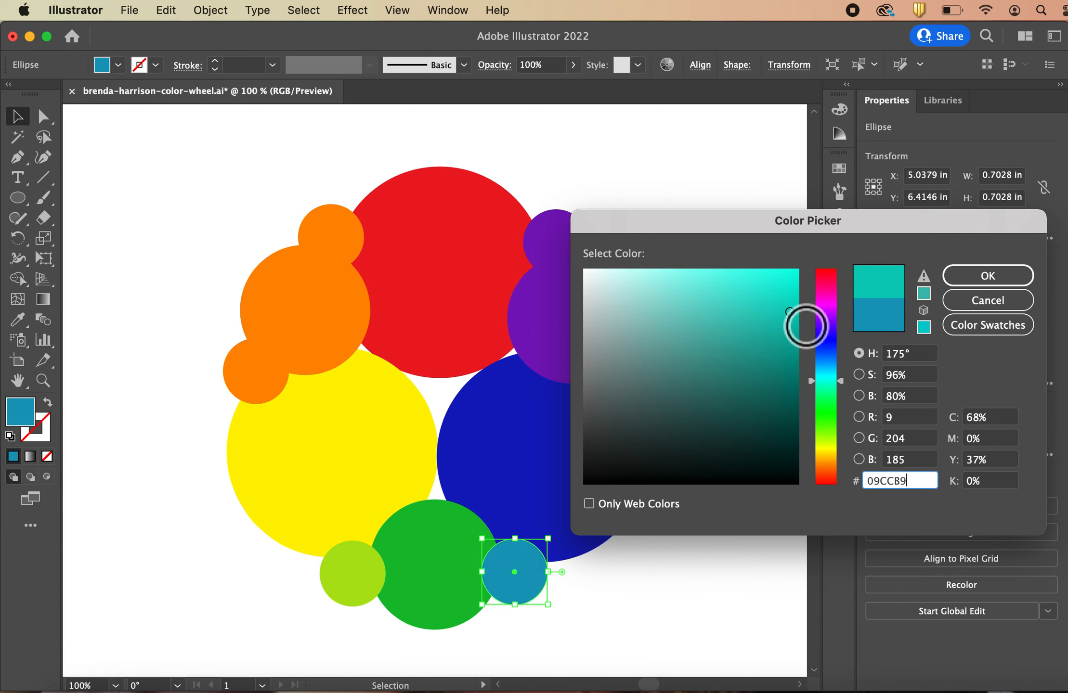
left_click_drag(848, 381, 849, 384)
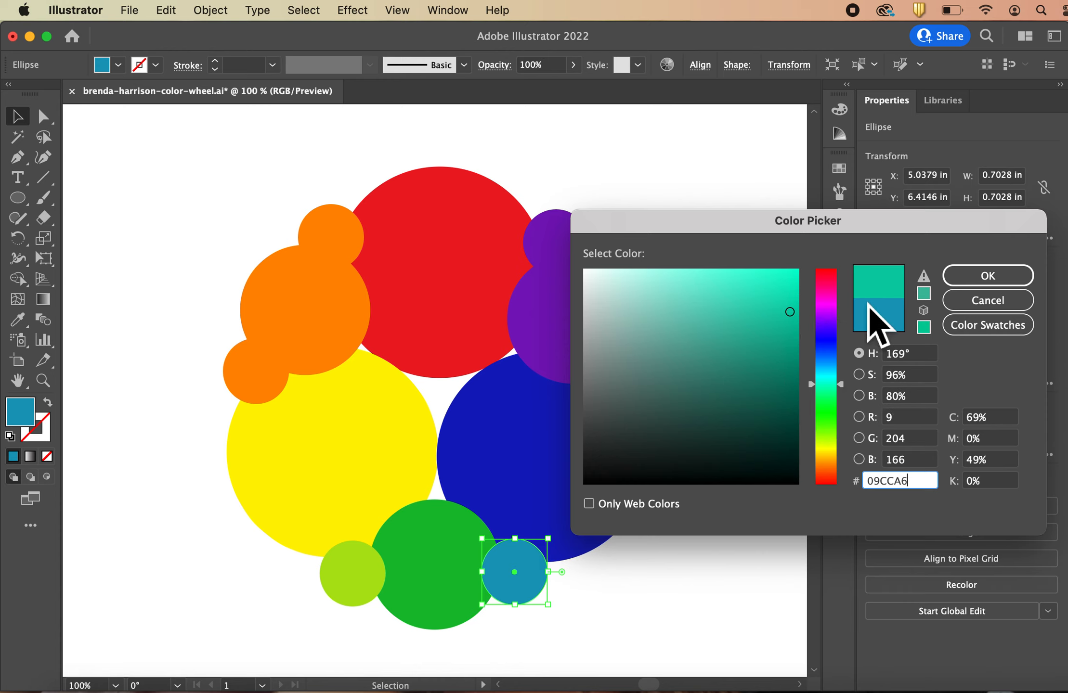
left_click(985, 280)
left_click(746, 555)
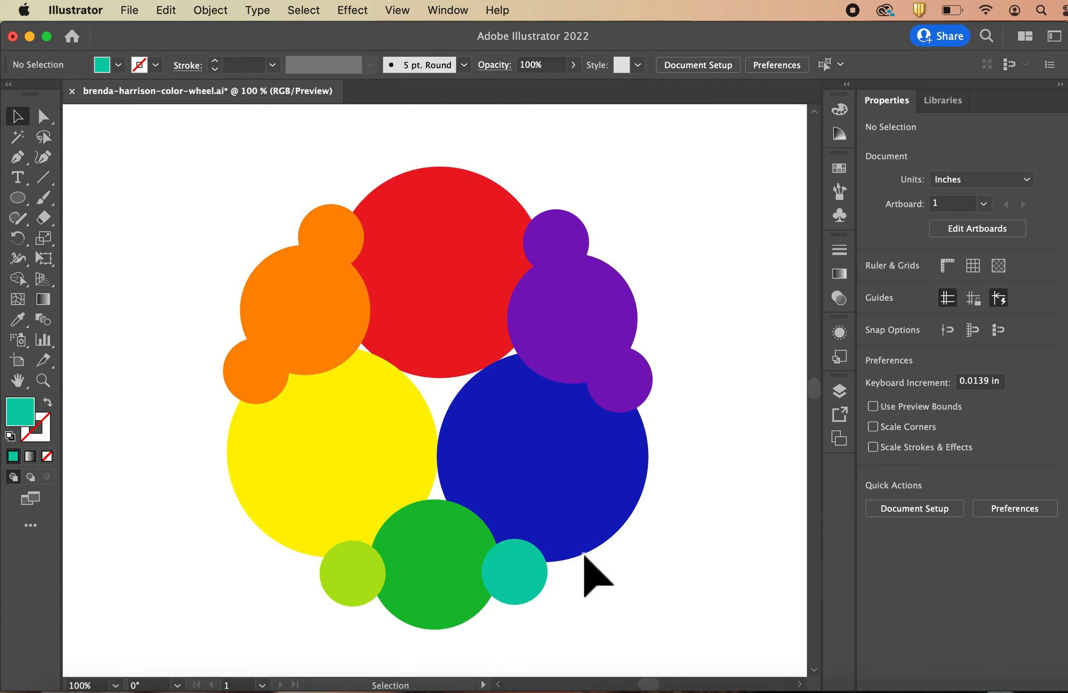
Darken the teal fill of the smallest circle between the green and blue circles, and deselect it
left_click(528, 573)
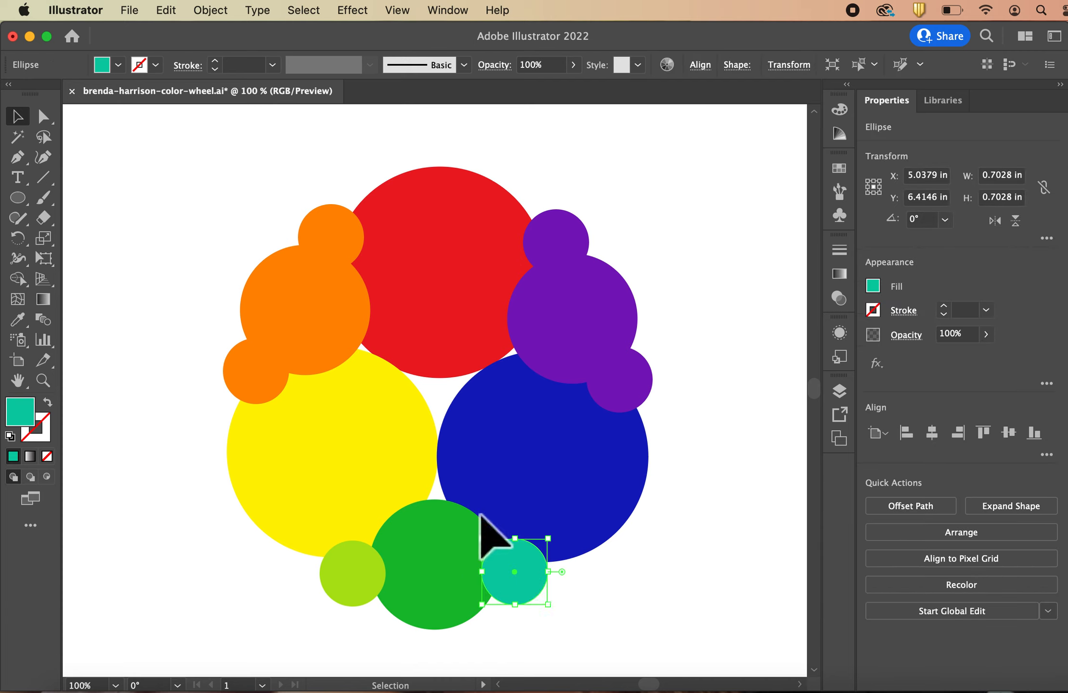
double_click(25, 411)
left_click(673, 500)
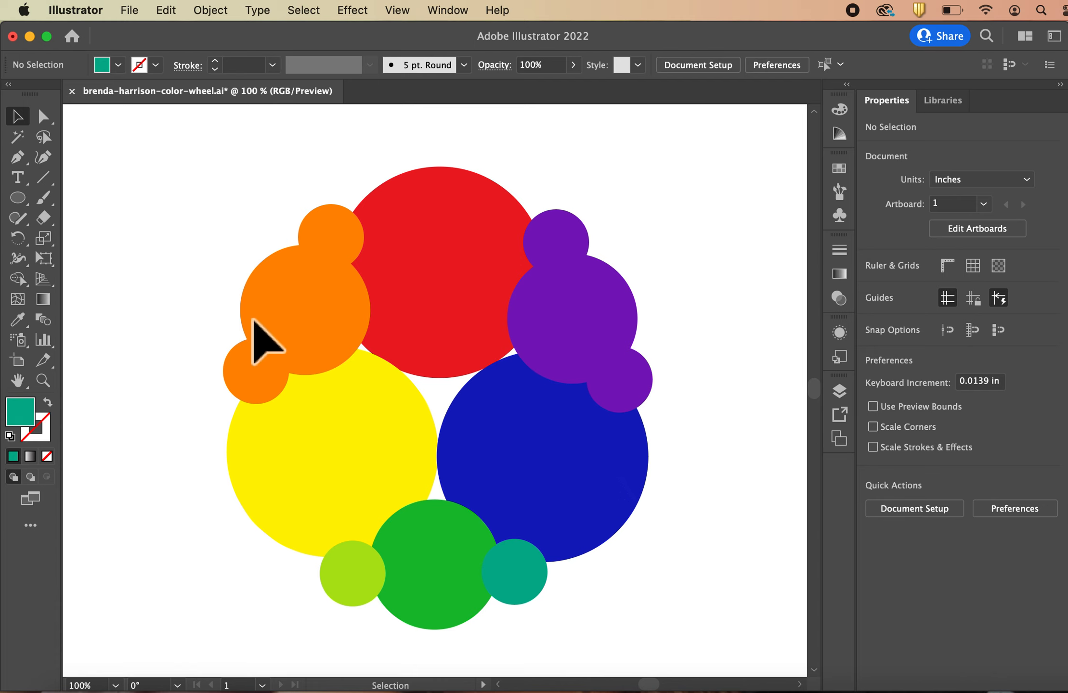
Shift the hue of the smallest circle between the orange and yellow circles to 49° for a yellow-orange fill
left_click(259, 385)
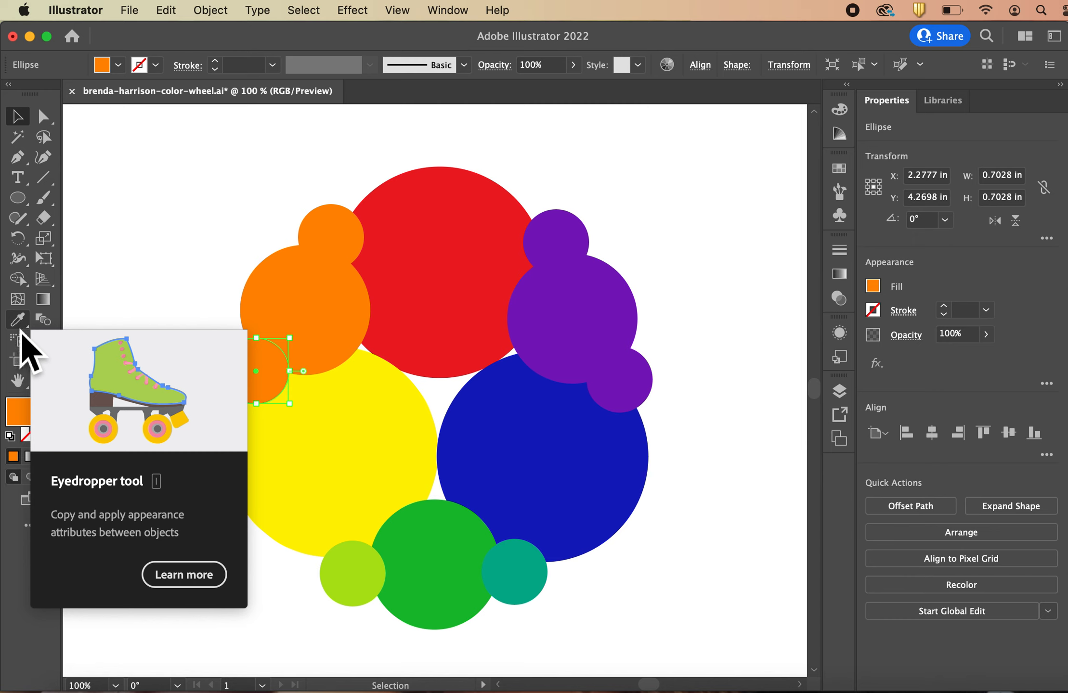
double_click(22, 413)
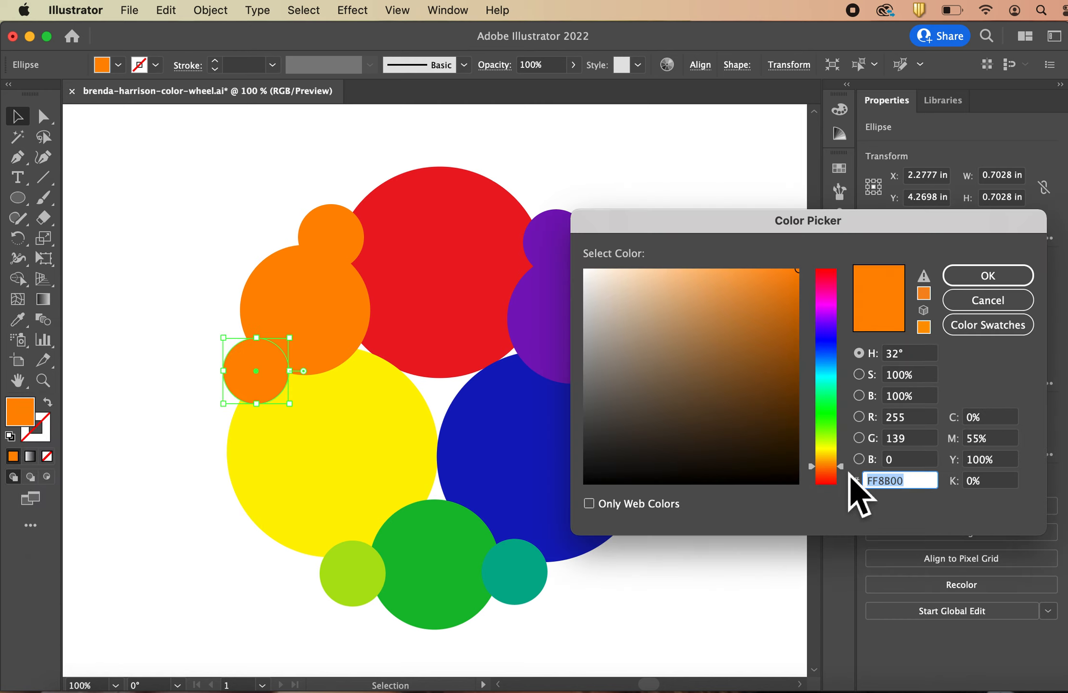
left_click_drag(849, 474, 849, 457)
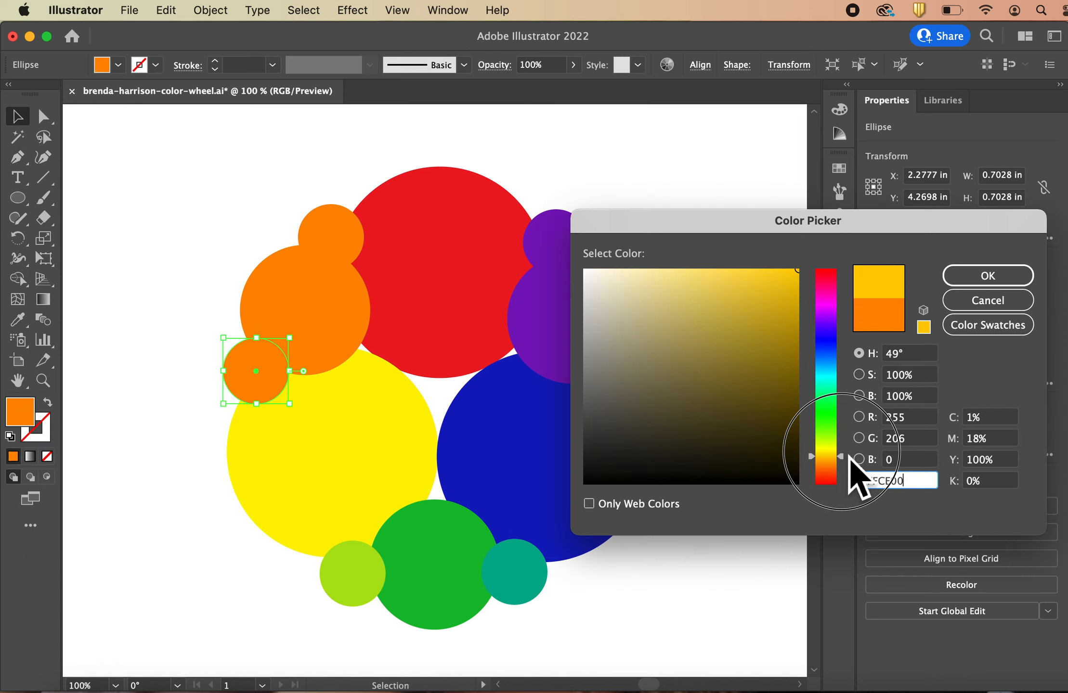
left_click(988, 275)
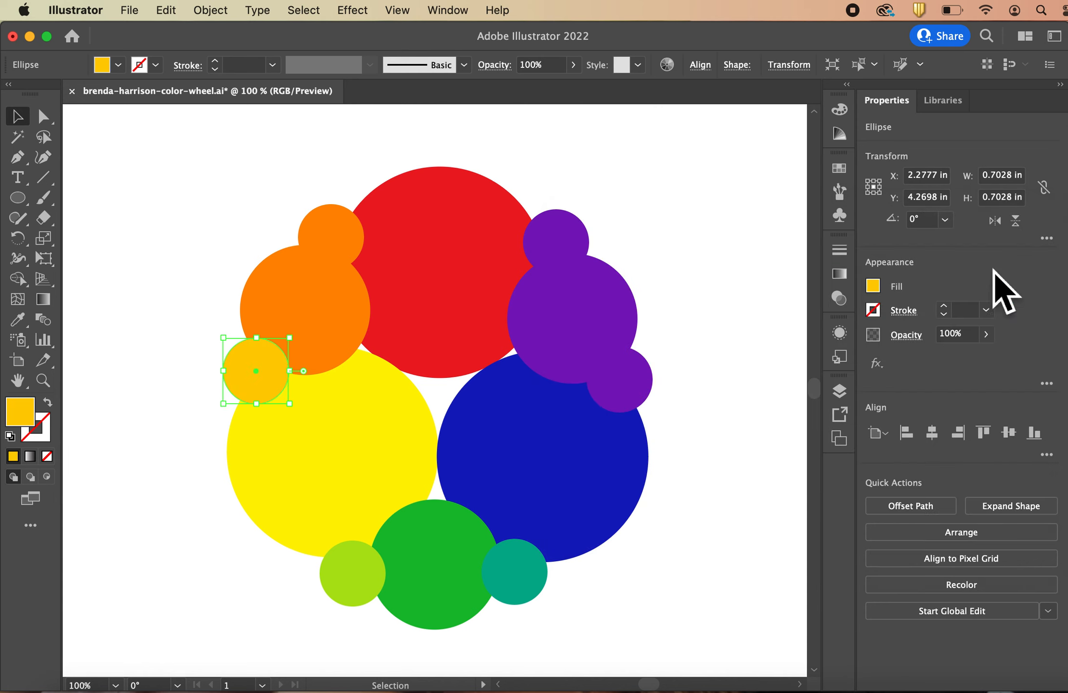
Shift the hue of the smallest circle between the orange and red circles to a red-orange fill
left_click(336, 231)
double_click(36, 414)
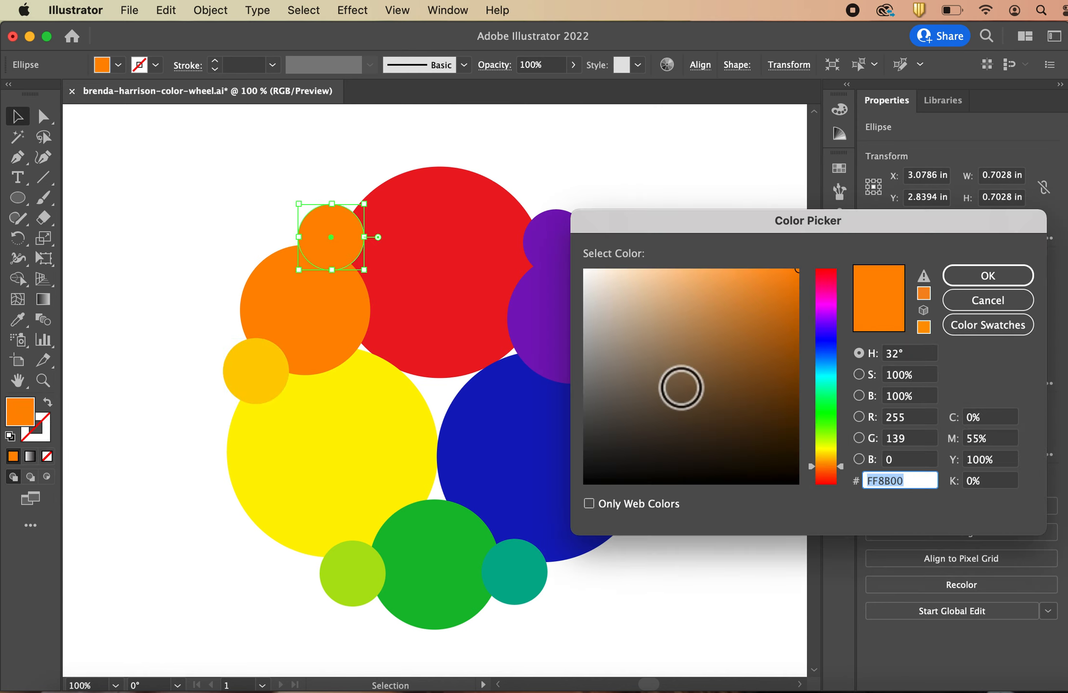
left_click_drag(850, 474, 851, 473)
left_click(987, 282)
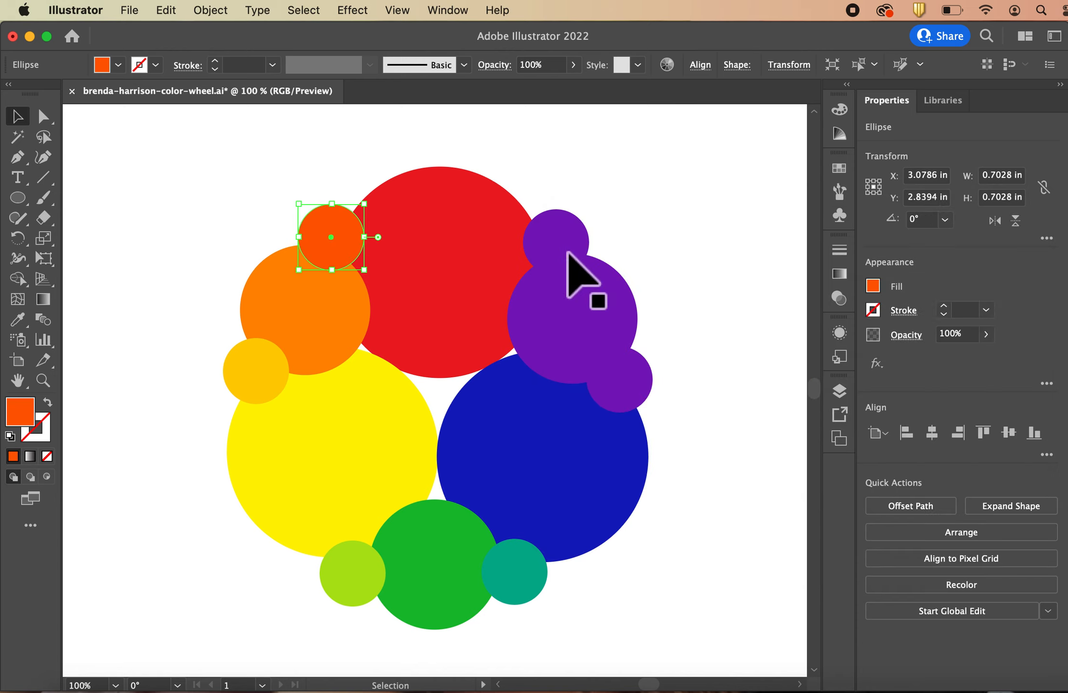
Shift the hue of the smallest circle between the red and purple circles to red-purple BA1793
left_click(567, 253)
double_click(31, 421)
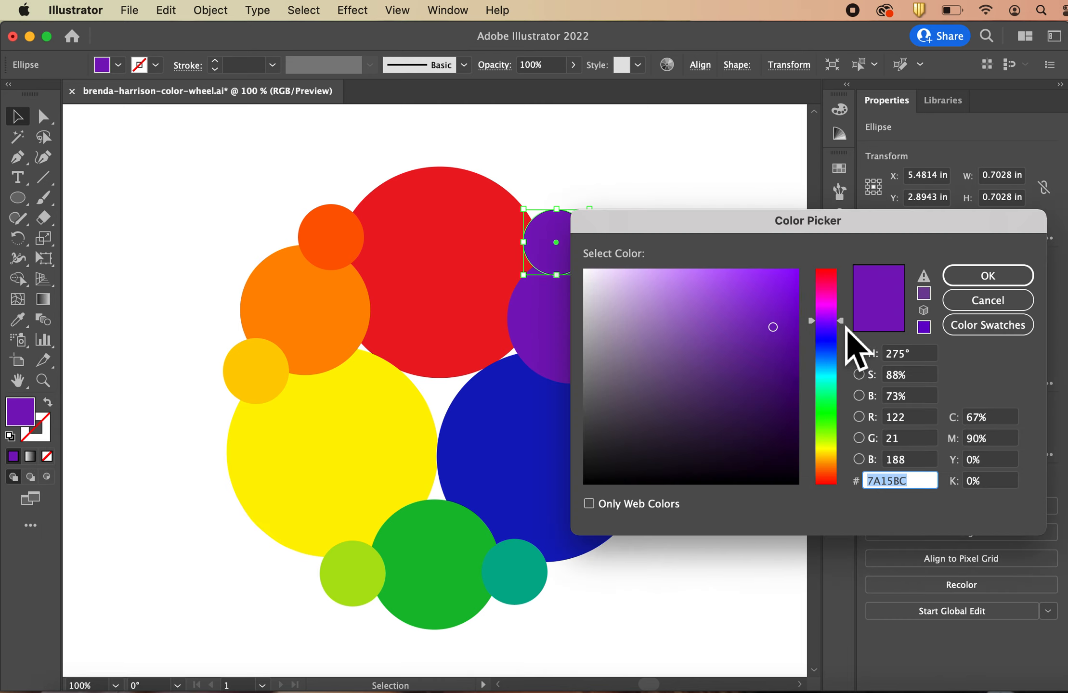
left_click_drag(848, 328, 850, 296)
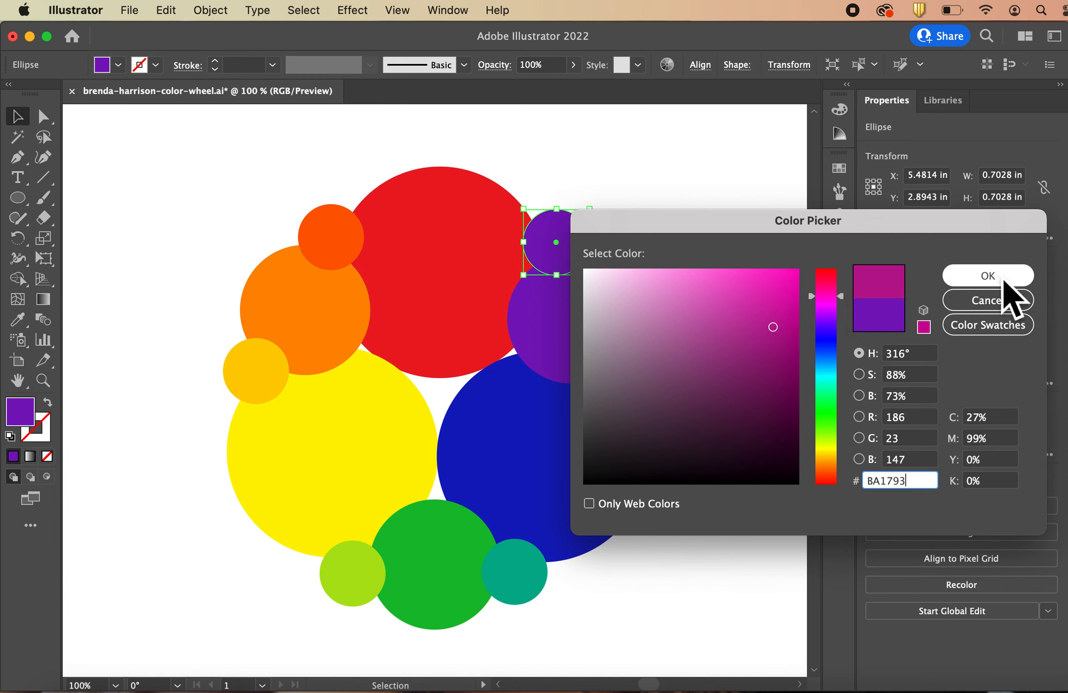
left_click(1000, 276)
Shift the hue of the smallest circle between the purple and blue circles to a blue-purple fill, and deselect it
left_click(625, 398)
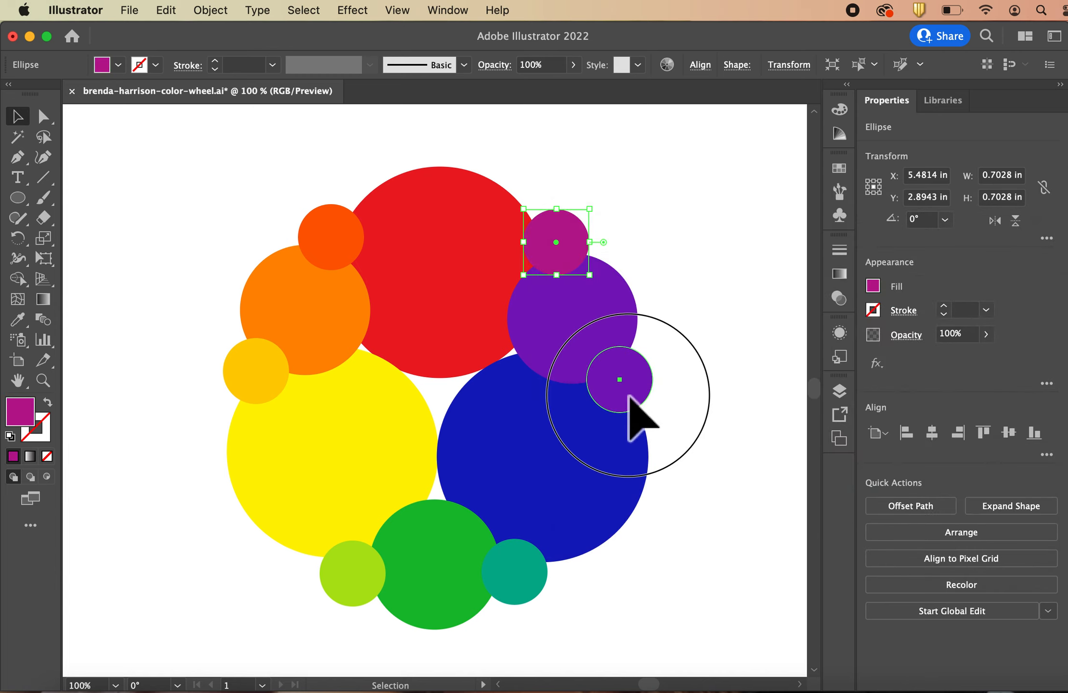
double_click(20, 412)
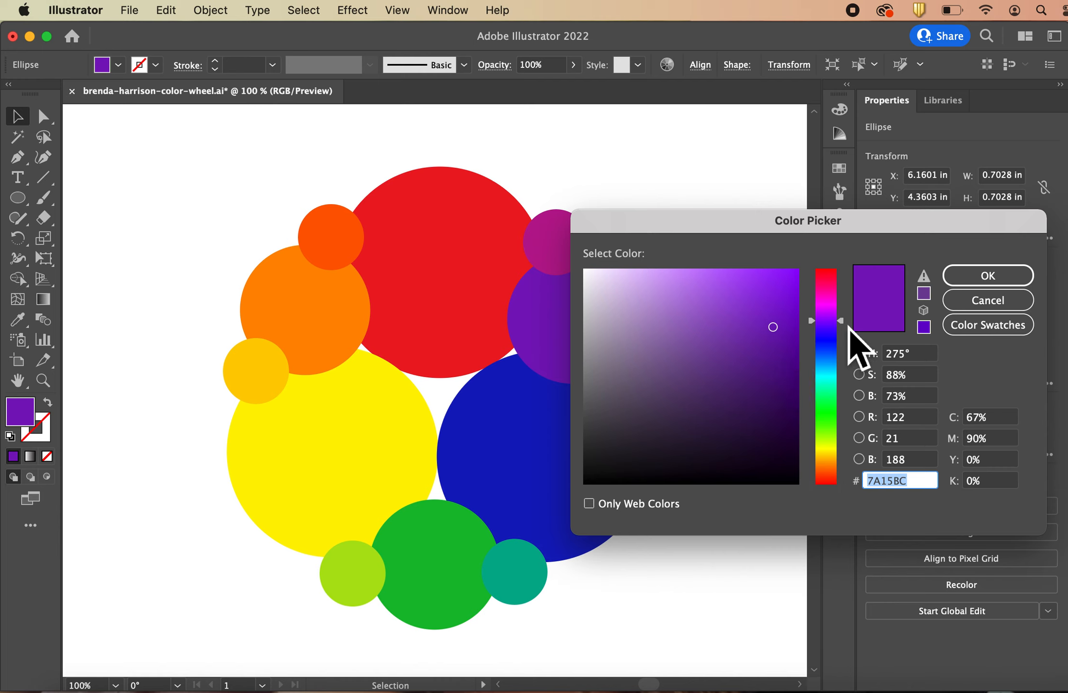
mouse_move(848, 326)
left_mouse_down()
mouse_move(850, 345)
mouse_move(849, 328)
left_mouse_up()
left_click(984, 278)
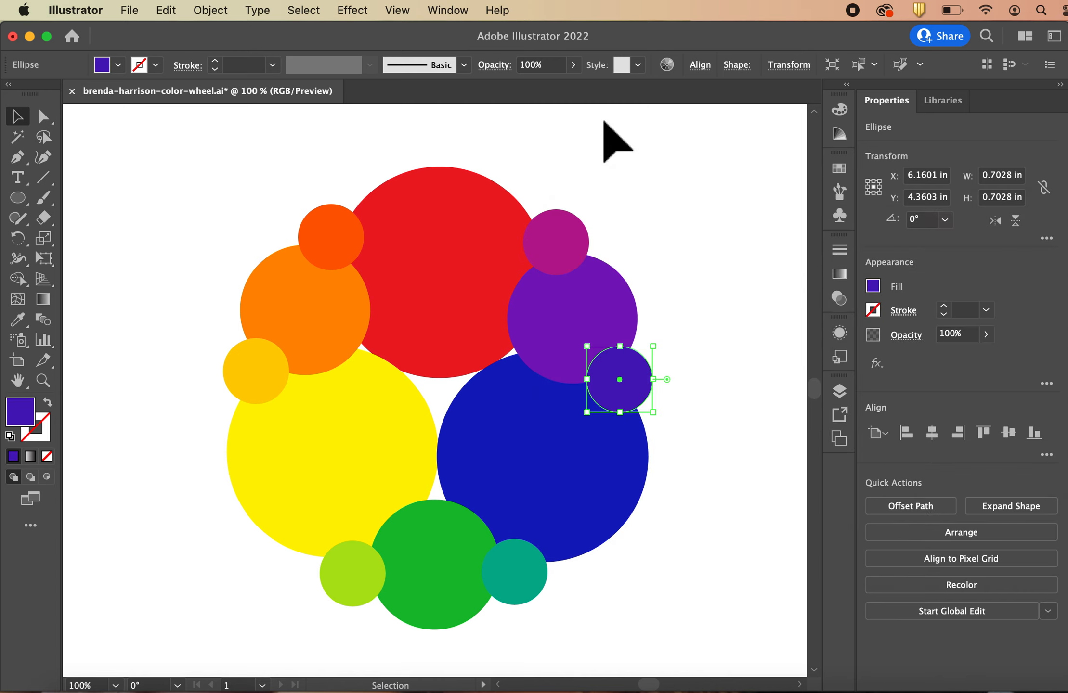
left_click(573, 147)
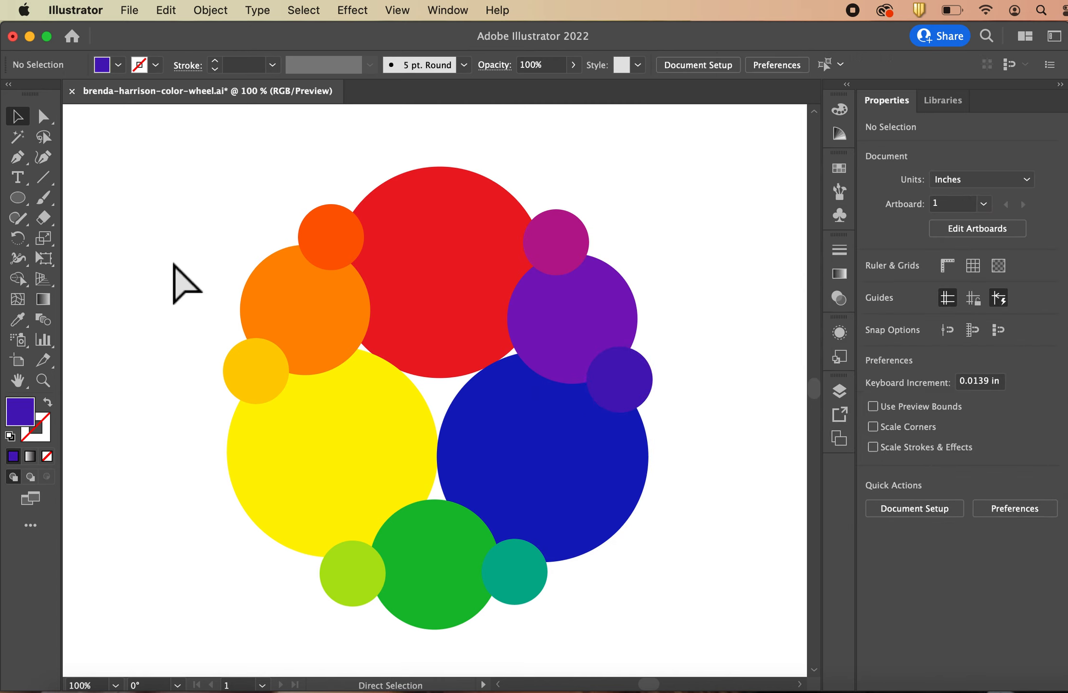
Save the color wheel document and lock the tertiary colors layer
key("super+0")
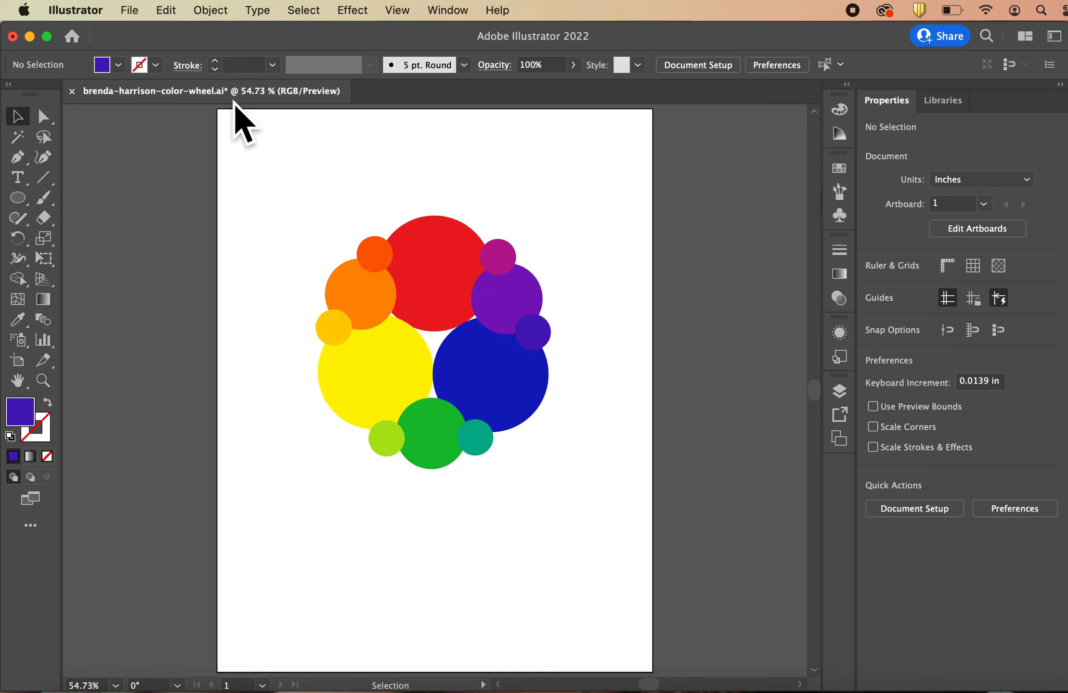
left_click(131, 11)
left_click(146, 182)
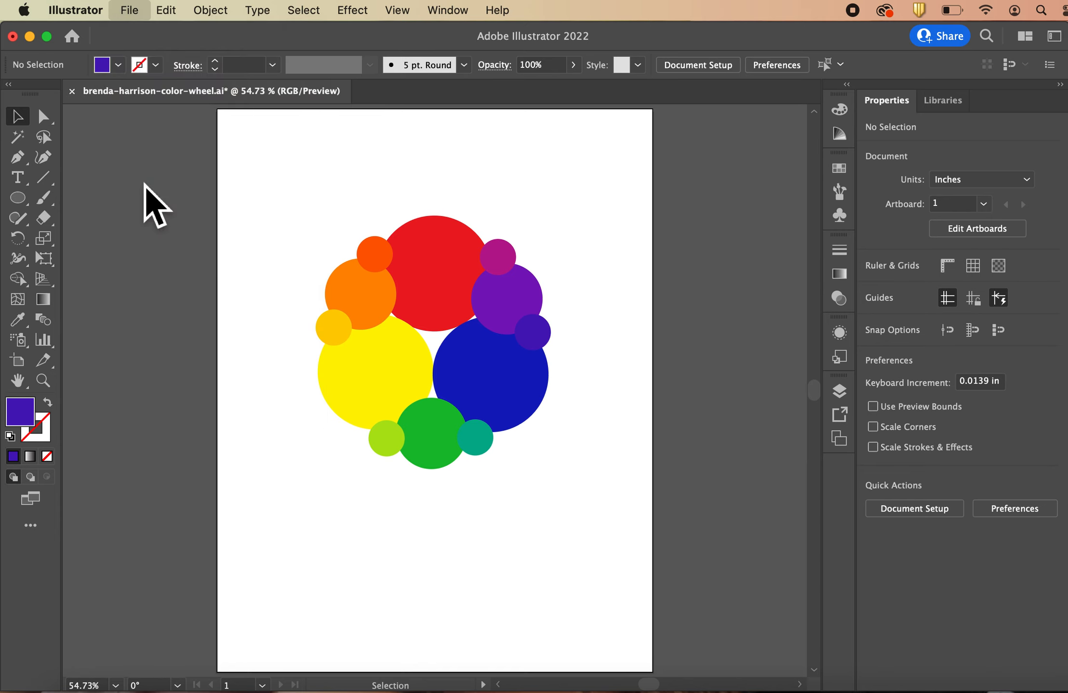
left_click(842, 399)
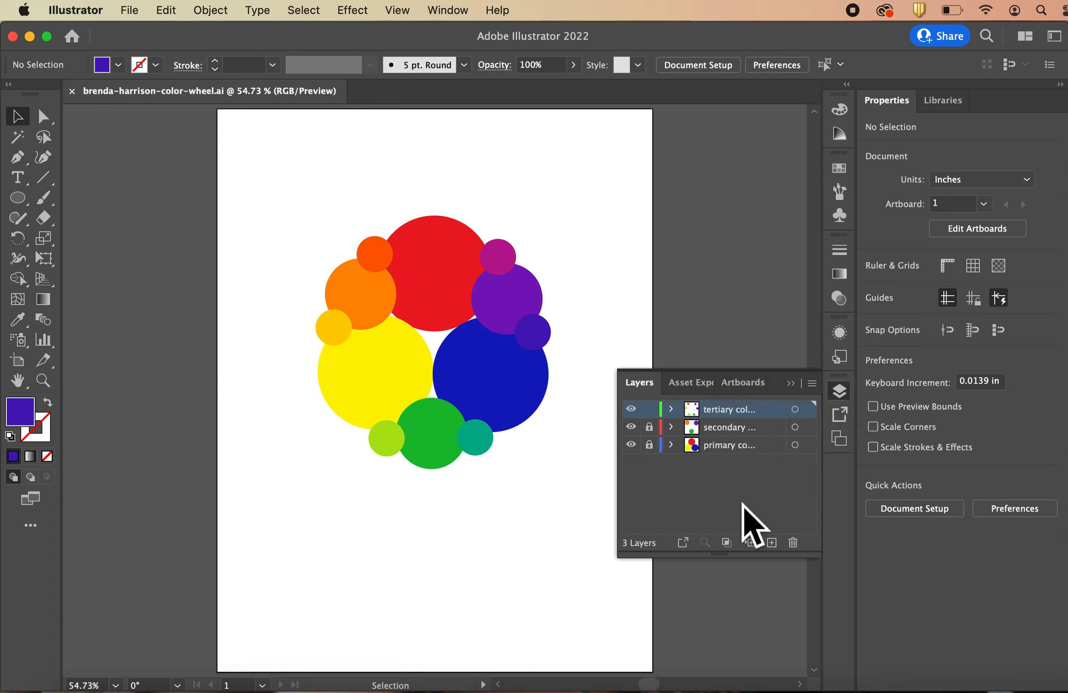
left_click(649, 409)
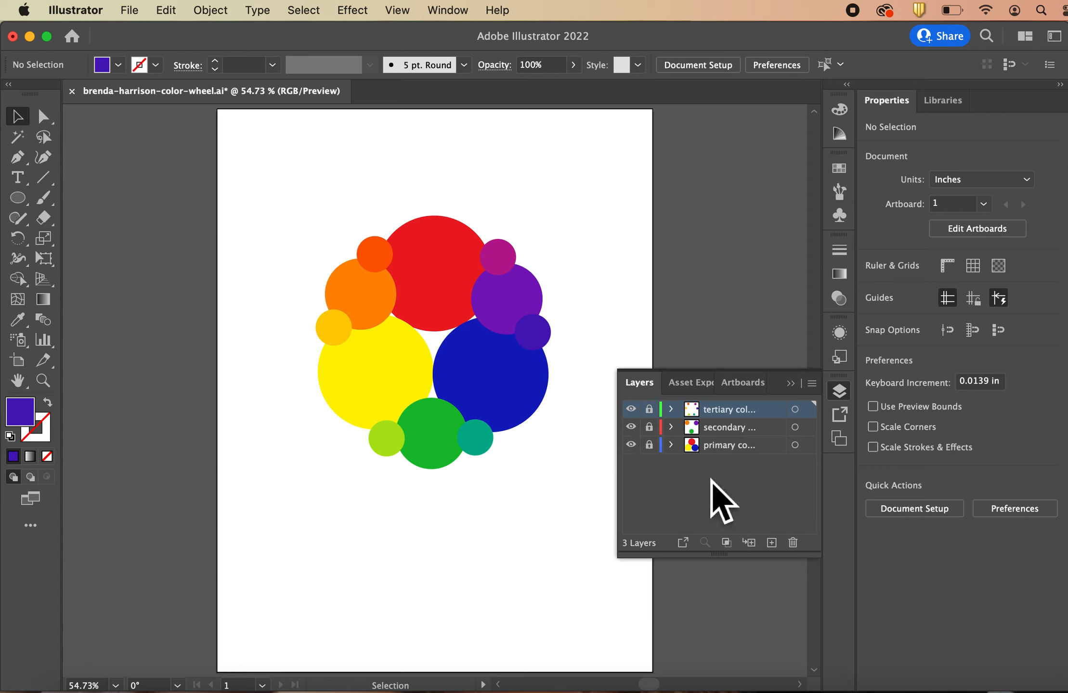
Hide and show the tertiary, secondary and primary layers to check their contents, leaving all three visible
left_click(634, 409)
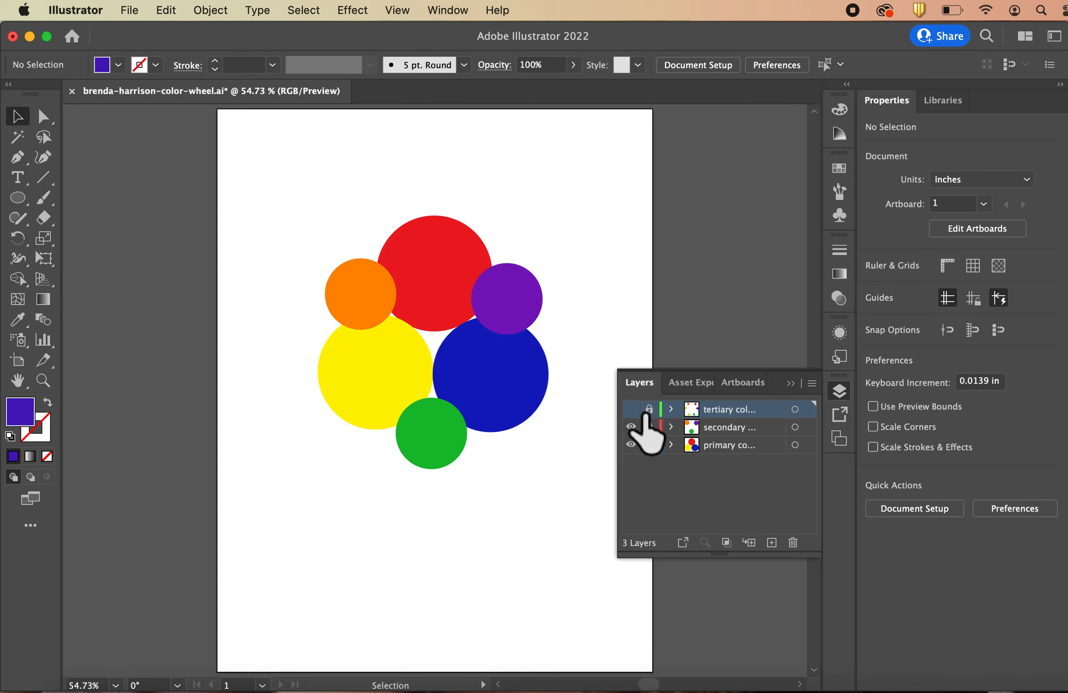
left_click(635, 409)
left_click(634, 409)
left_click(634, 409)
left_click(634, 409)
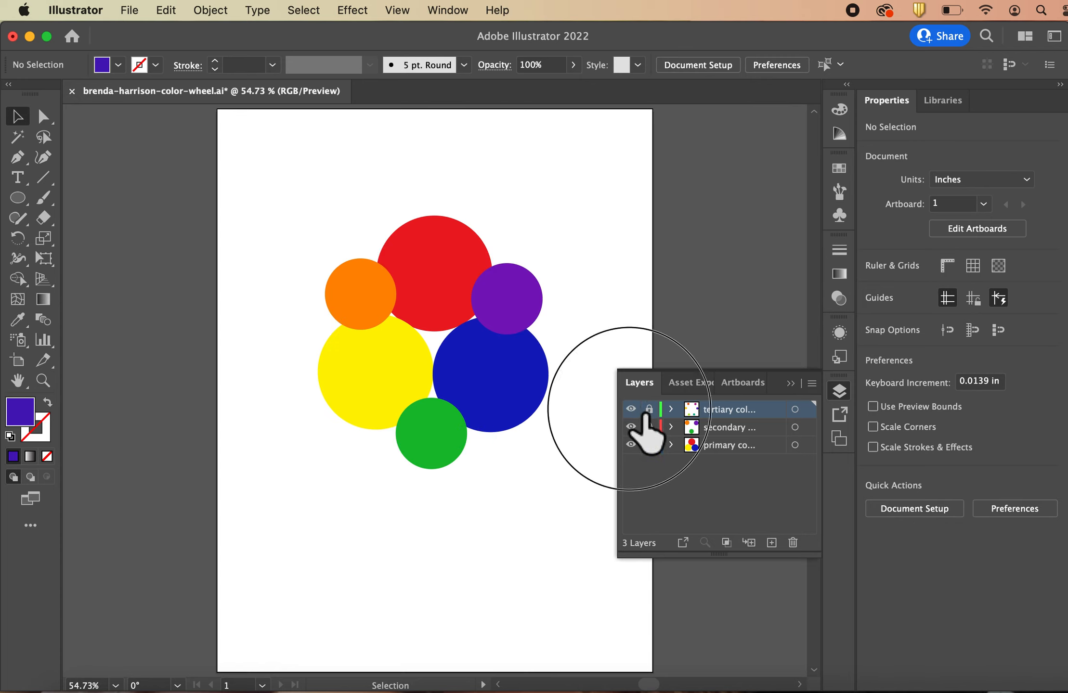
left_click(629, 409)
left_click(649, 427)
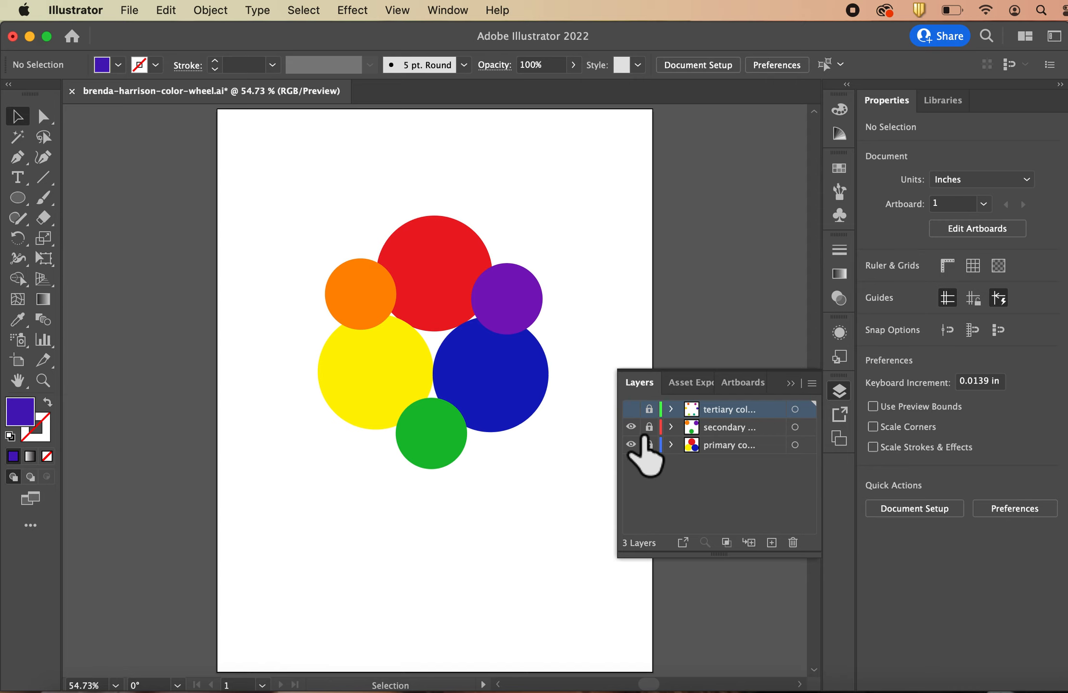
left_click(631, 428)
left_click(630, 428)
left_click(630, 428)
left_click(630, 447)
left_click(629, 446)
left_click(630, 427)
left_click(630, 409)
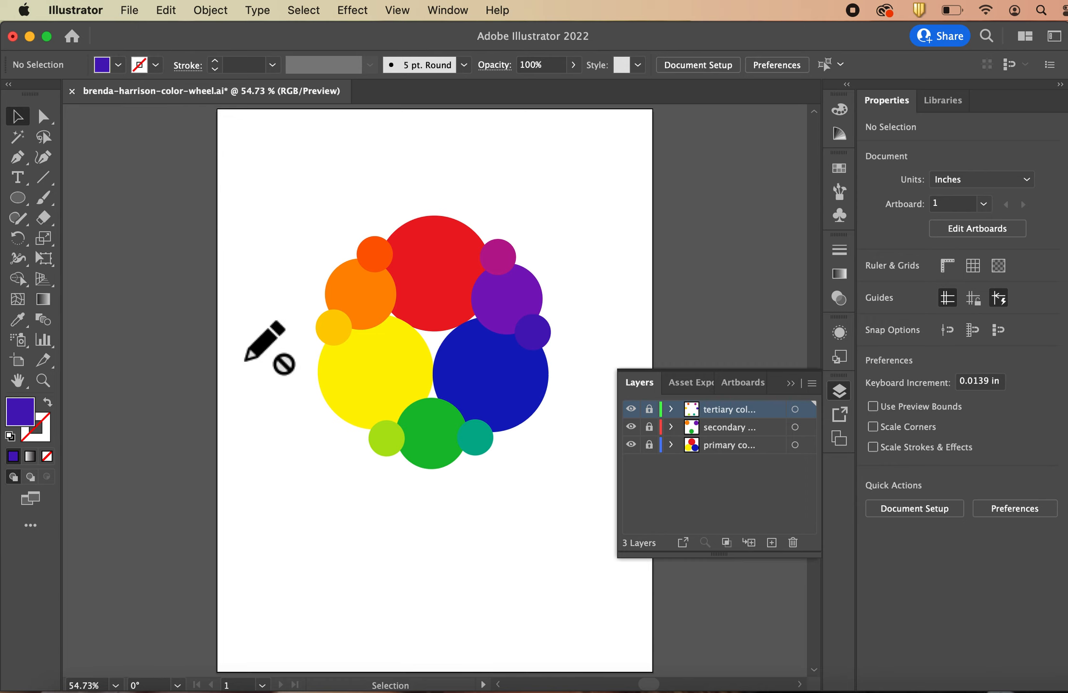
Save the color wheel document with all three layers locked
left_click(131, 15)
left_click(139, 174)
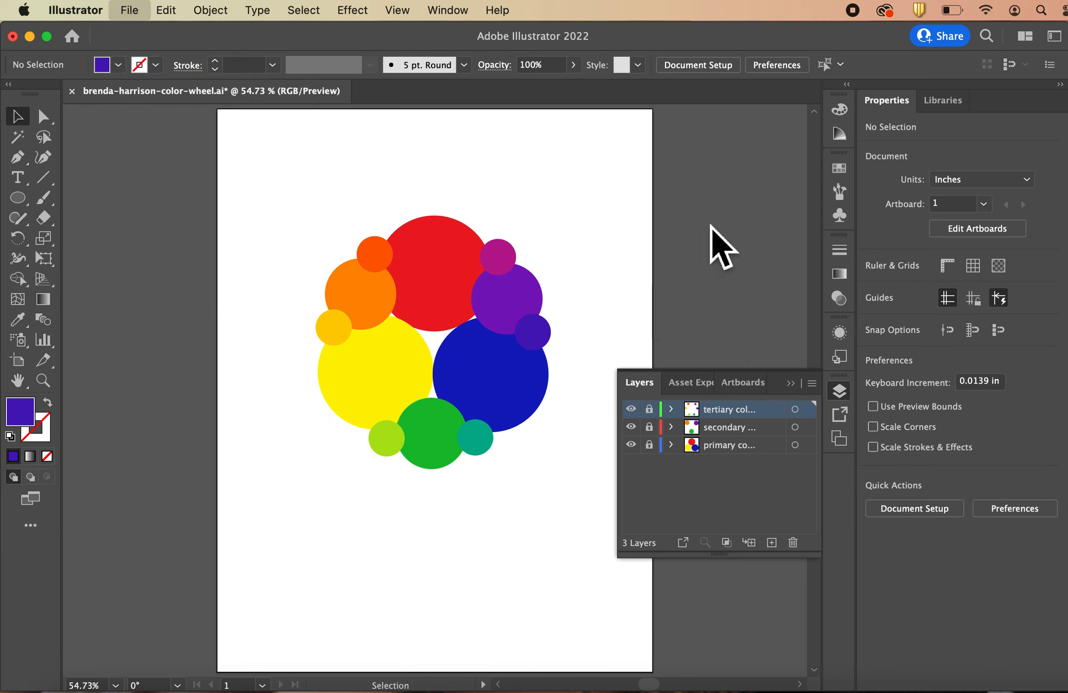